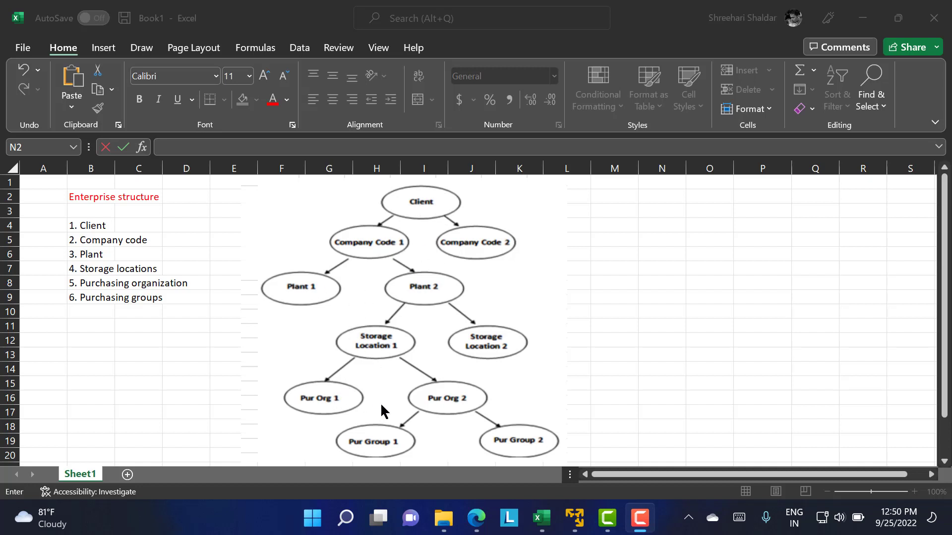
Enter LT01 in cell N2 for the client level and LT01 in cell N4 for the company code level
left_click(645, 198)
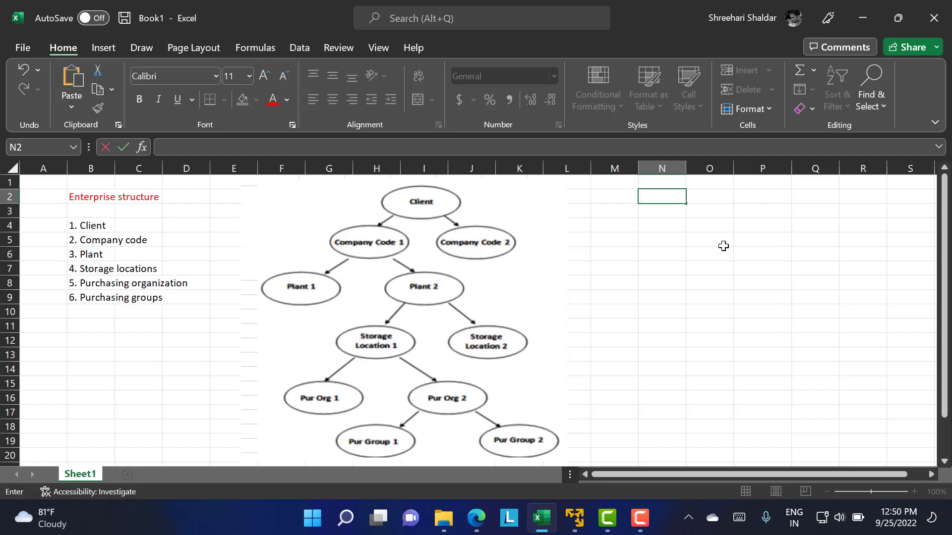
type("LT01")
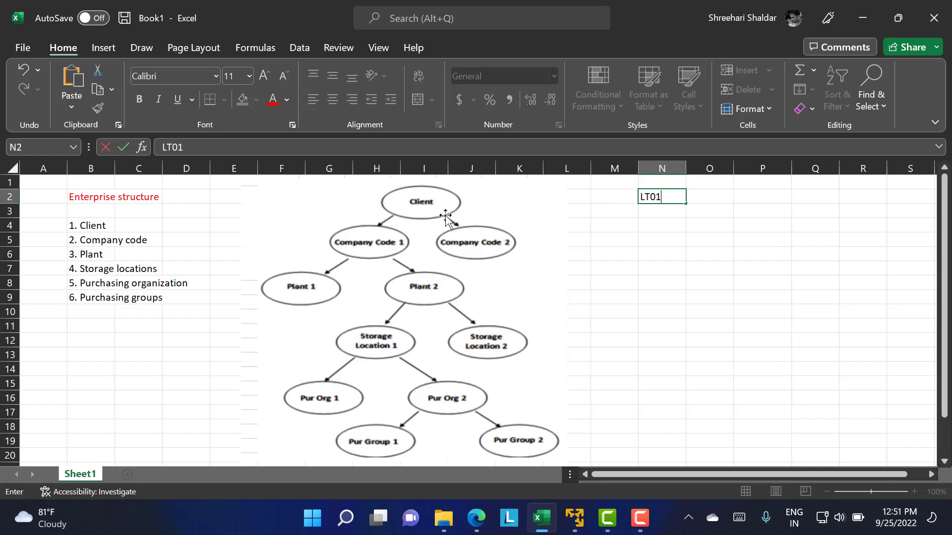
left_click(647, 225)
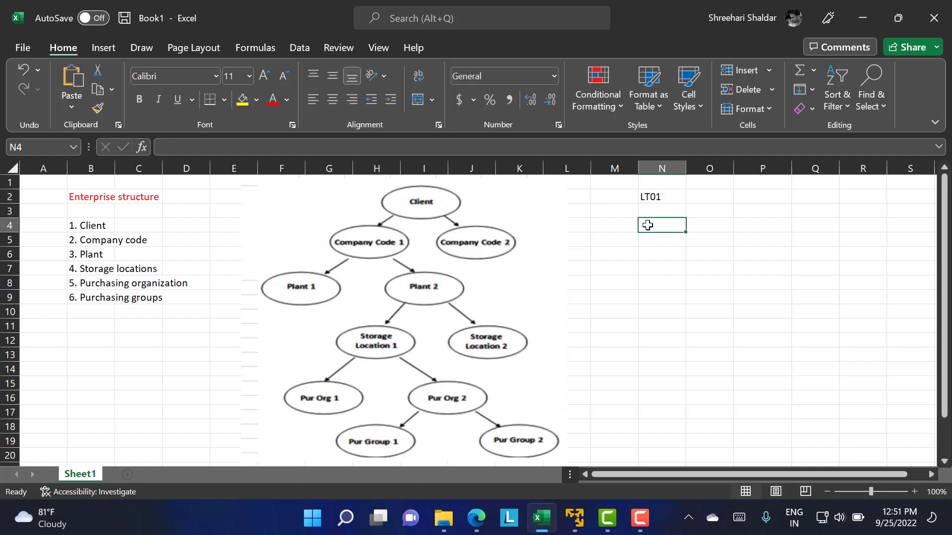
type("LT01")
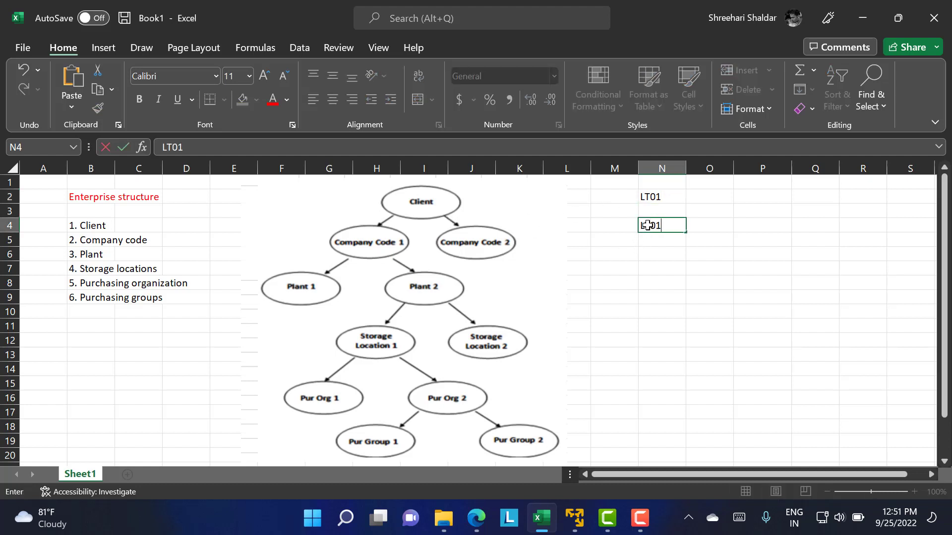
key("Tab")
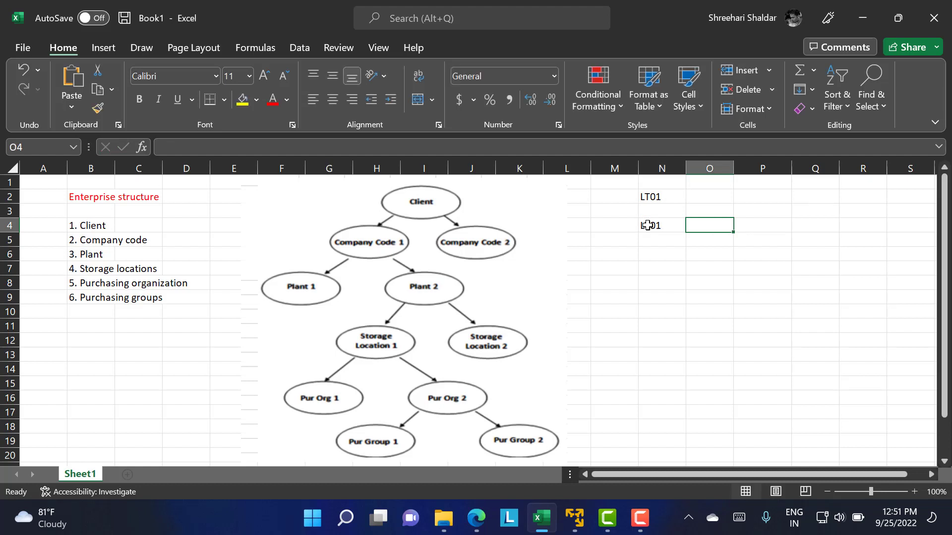
type("LT02")
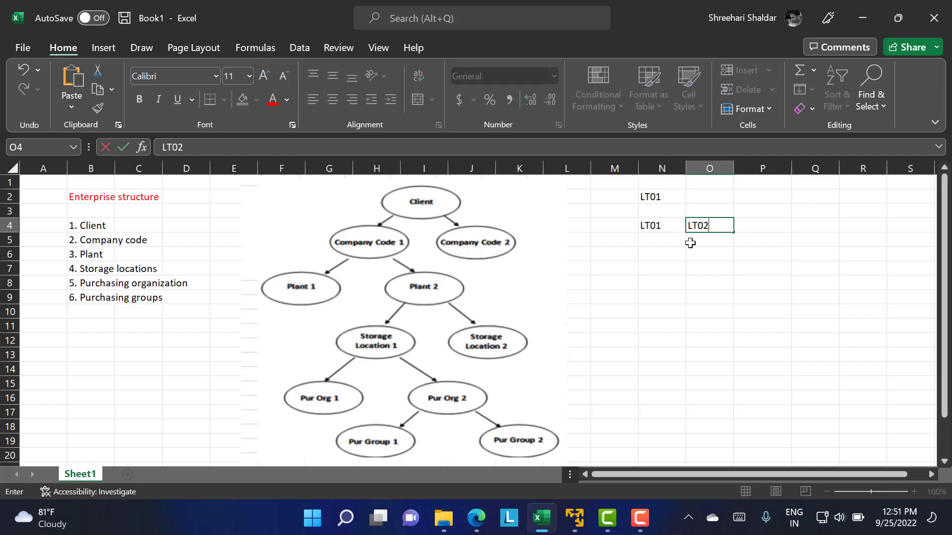
left_click(713, 251)
left_click(711, 225)
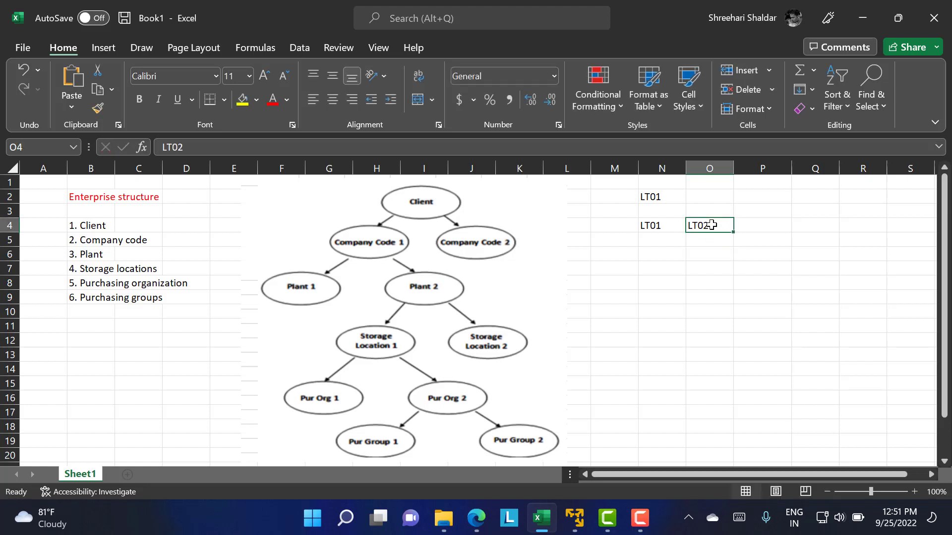
key("Delete")
Enter the plant codes LT01 in cell N7 and LT02 in cell O7, level with the diagram's plants
left_click(657, 270)
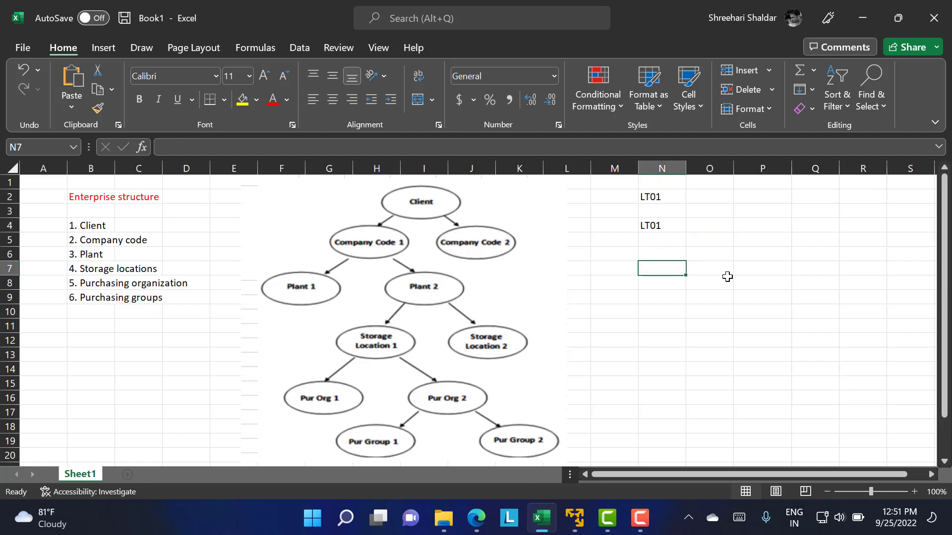
type("LT01")
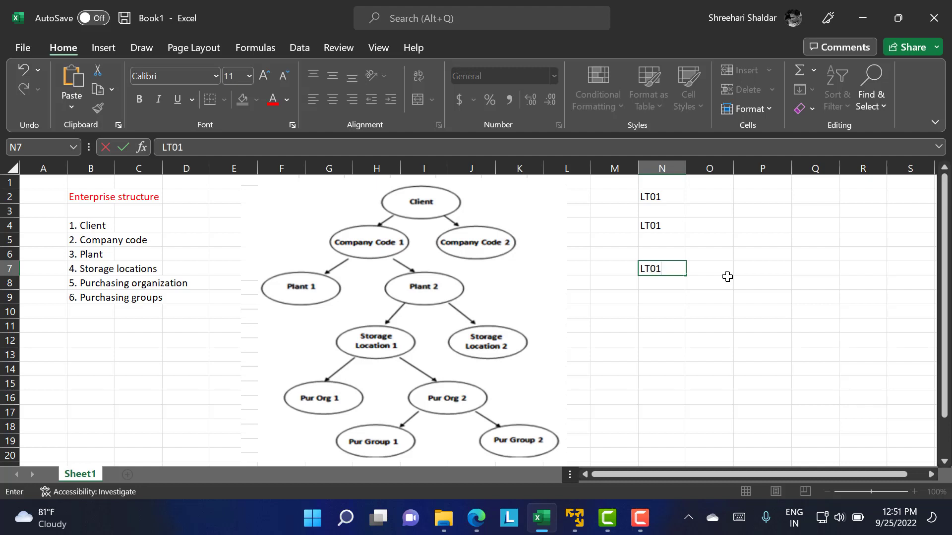
left_click(727, 277)
type("LT02")
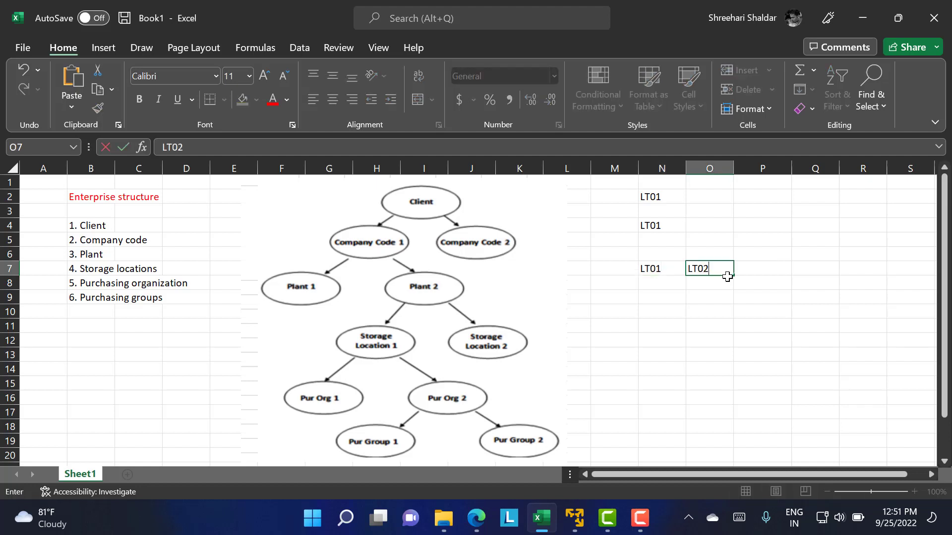
left_click(711, 352)
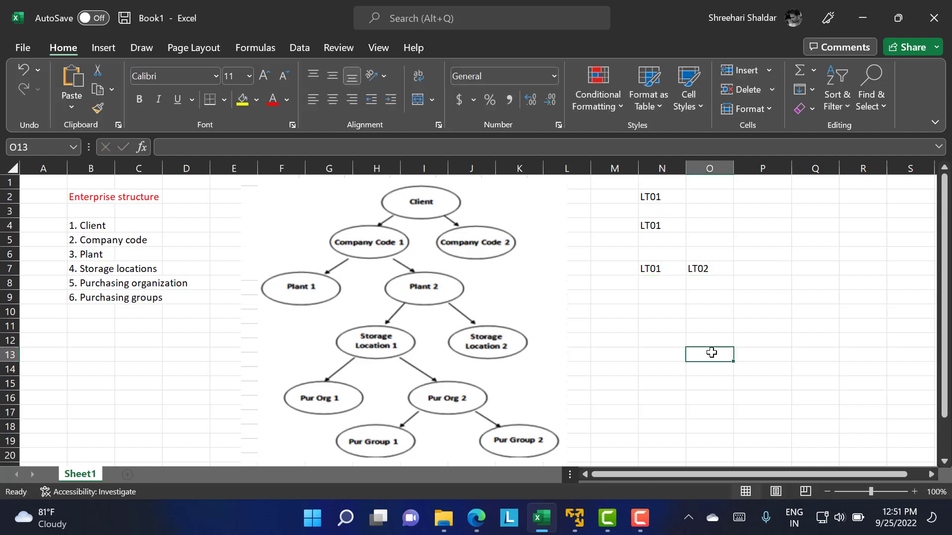
left_click(658, 270)
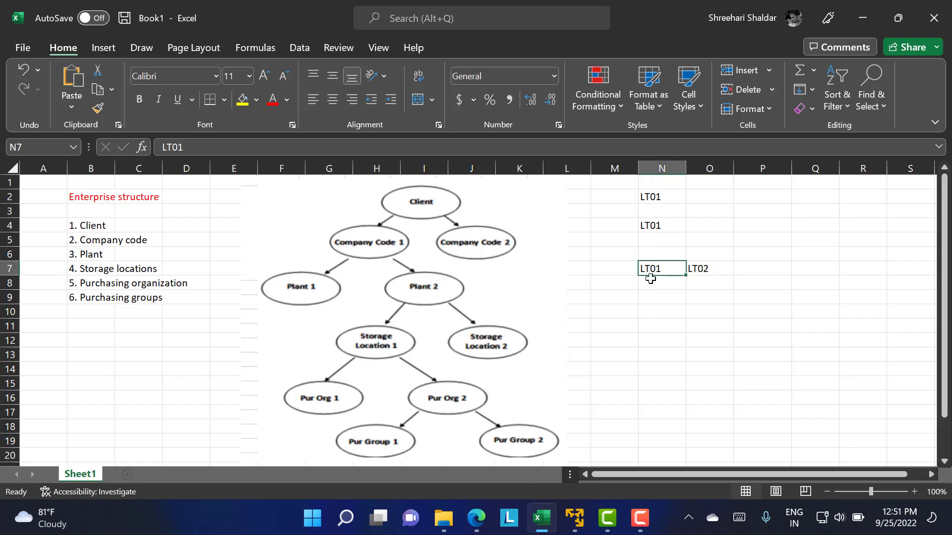
Enter the storage location codes LT01 in cell N11 and LT02 in cell O11
left_click(649, 326)
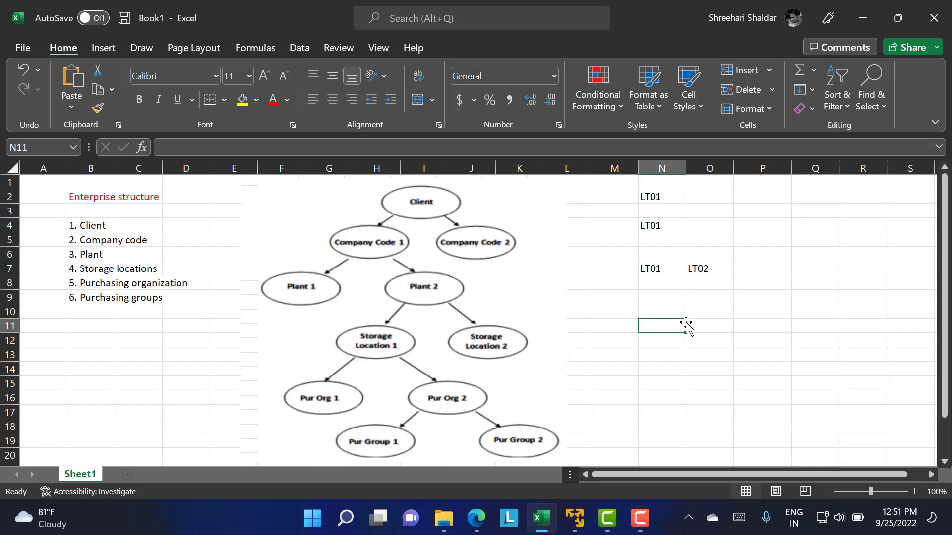
type("LT01")
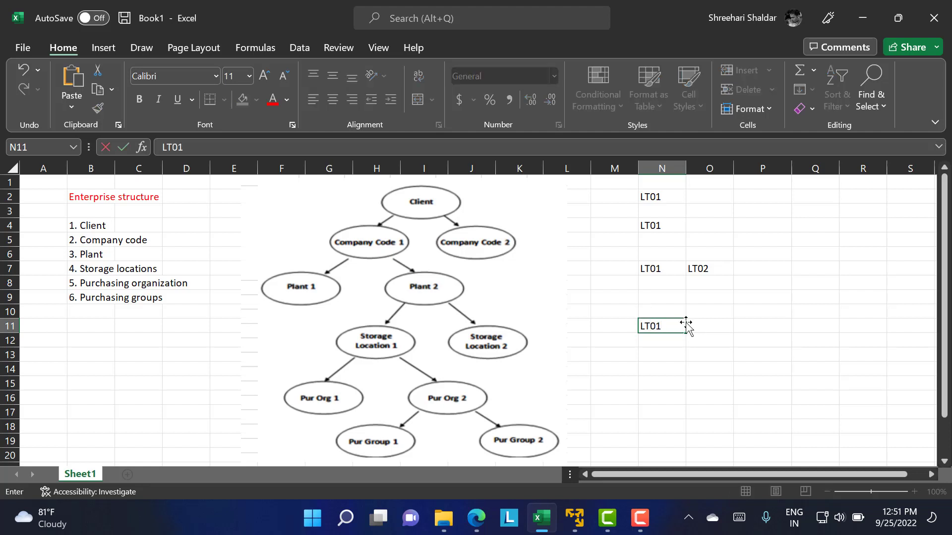
key("Tab")
type("LT02")
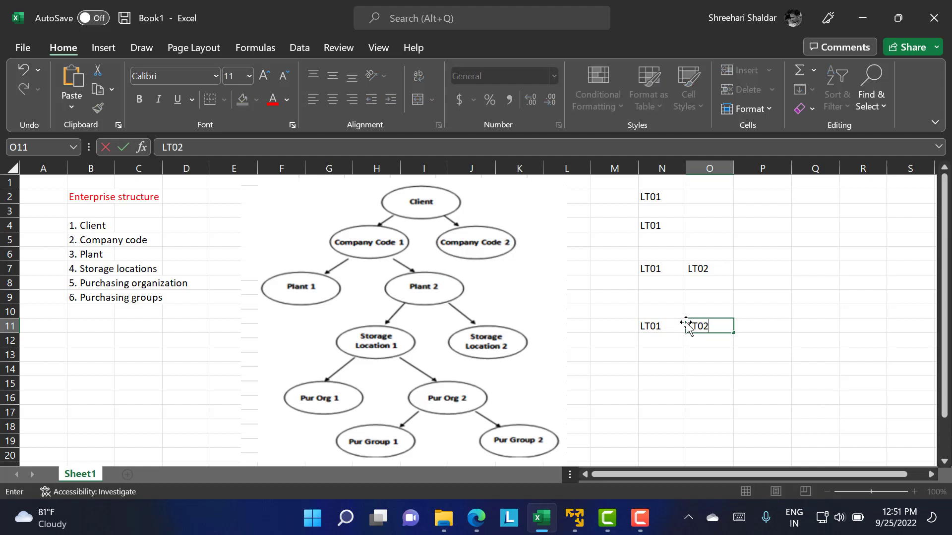
left_click(647, 268)
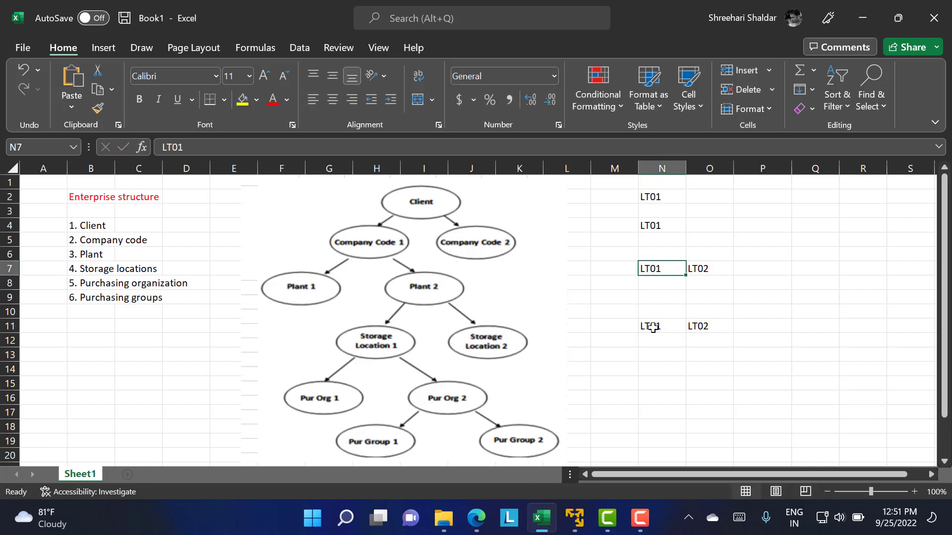
left_click(652, 328)
left_click(702, 327)
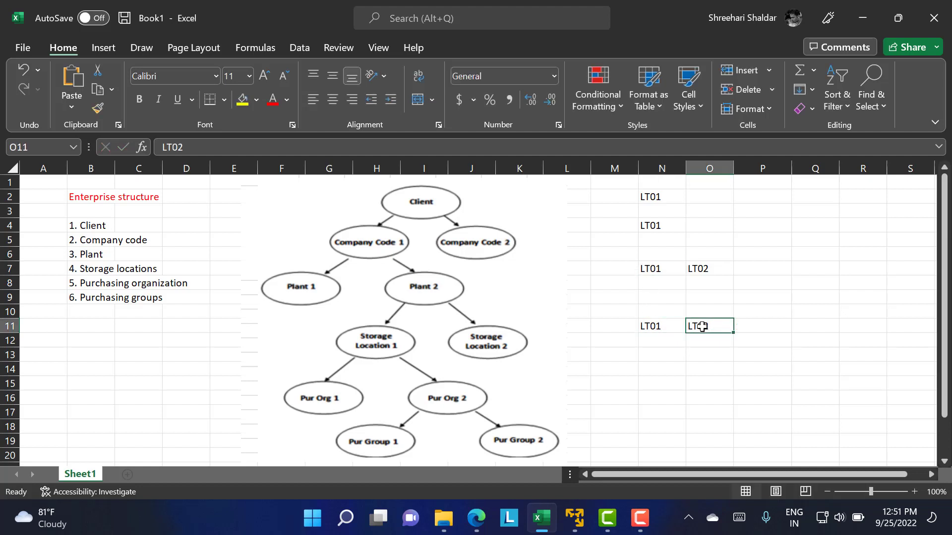
left_click(714, 271)
Enter a second pair of storage location codes, LT01 in cell P9 and LT02 in cell Q9, for plant LT02
left_click(780, 302)
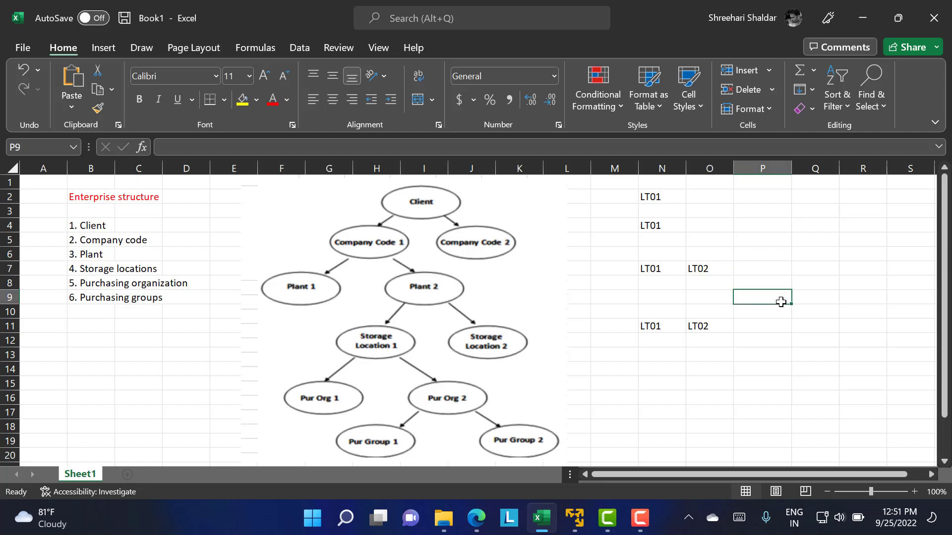
type("LT01")
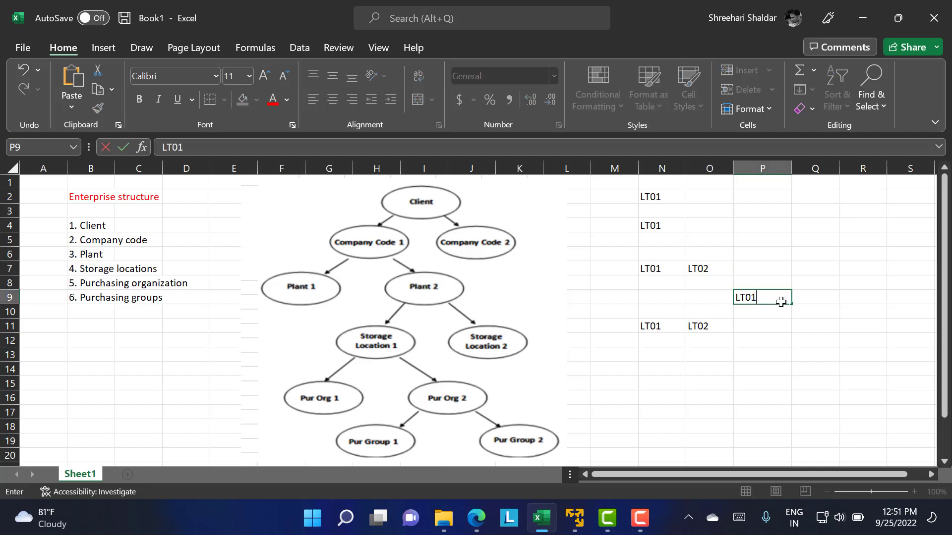
key("Tab")
type("LT02")
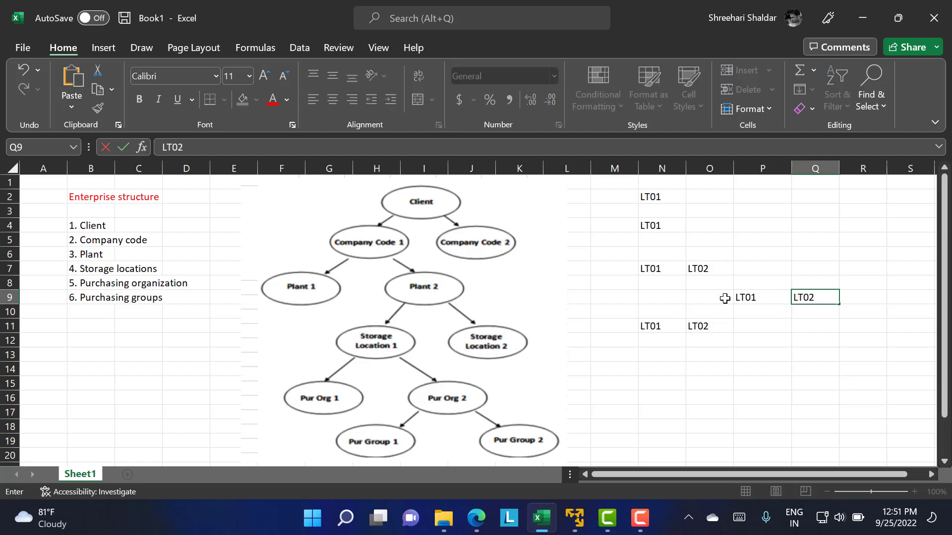
left_click(753, 300)
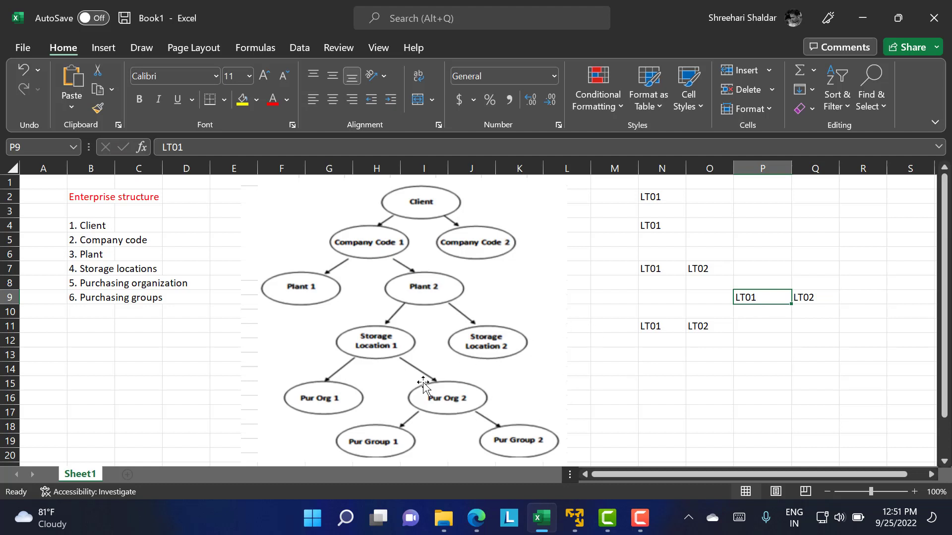
Enter the purchasing organization code LT01 in cell N16 and the purchasing group codes LT0, LT1 and LT2 in cells N19 to P19
left_click(657, 399)
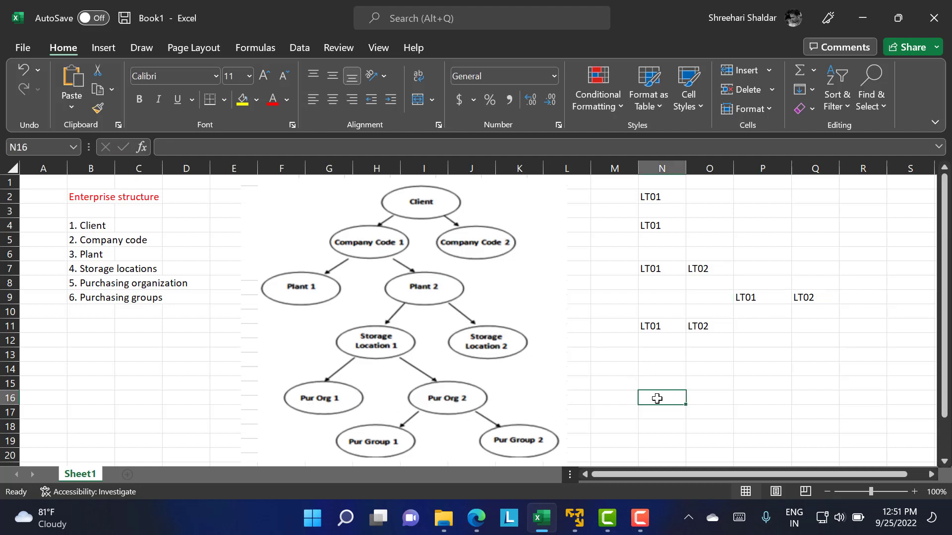
type("LT01")
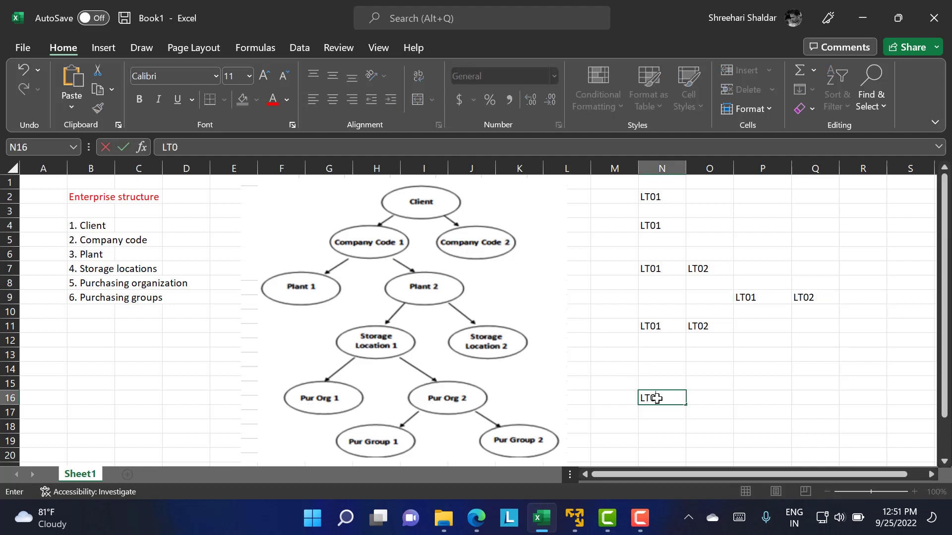
left_click(658, 439)
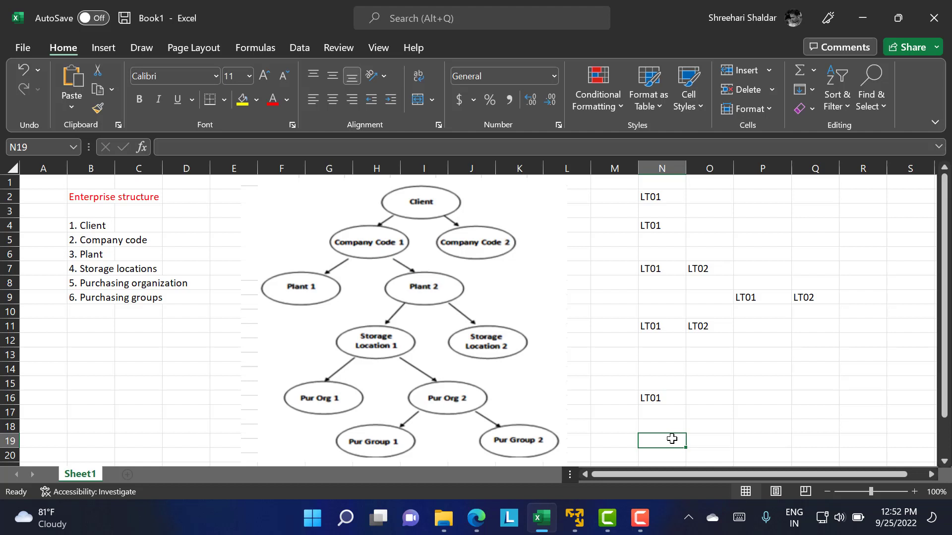
type("LT0")
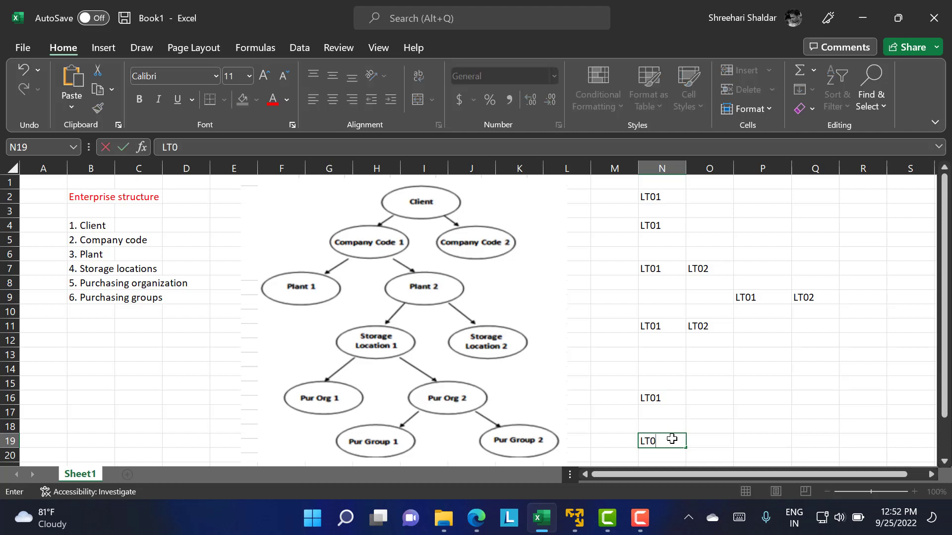
key("Tab")
type("LT")
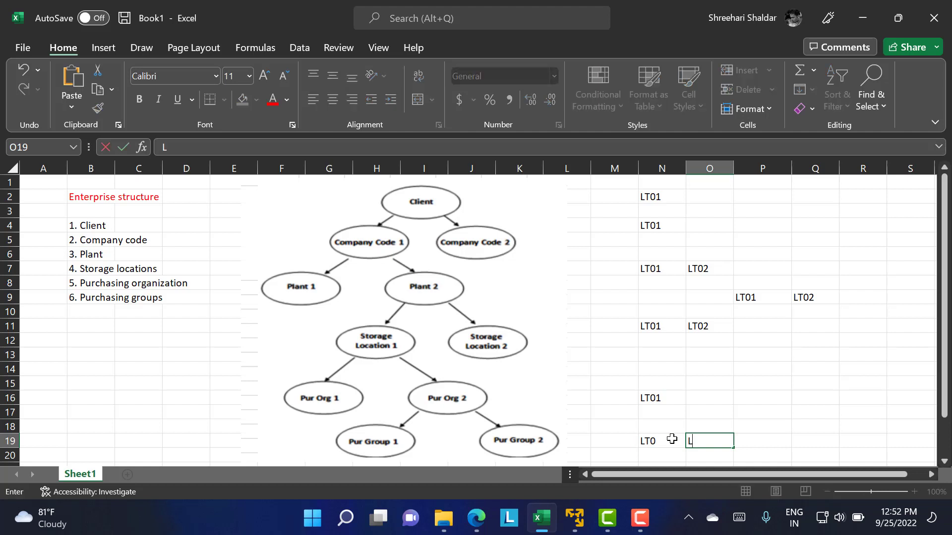
key("Tab")
type("LT2")
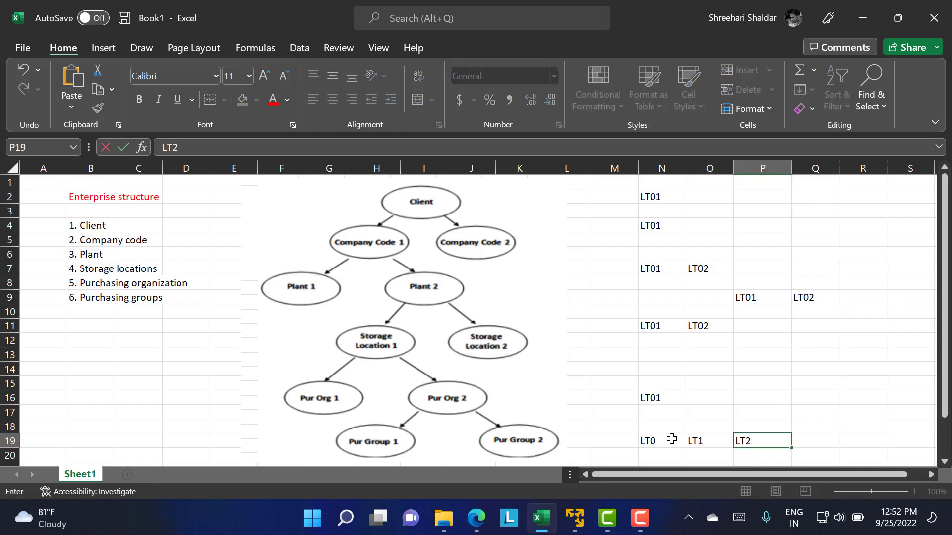
left_click(825, 399)
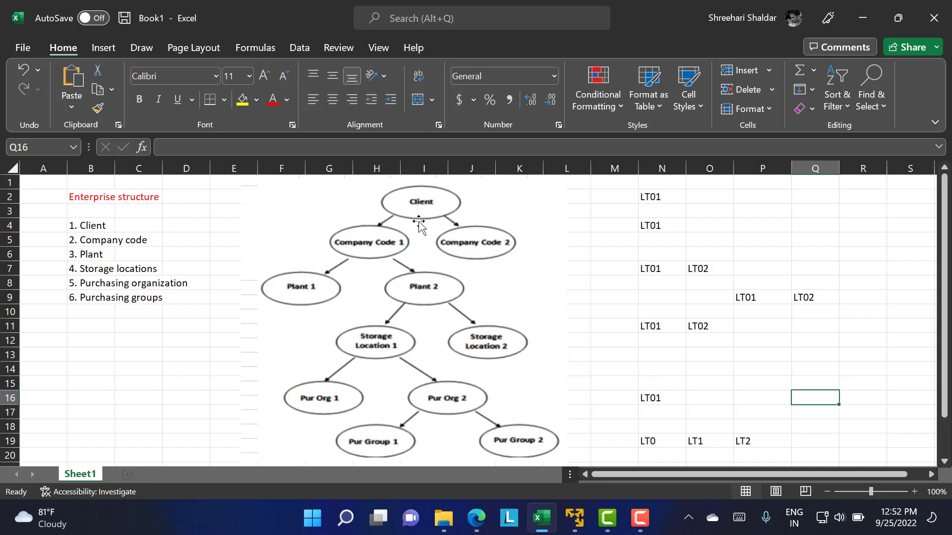
Review the entered codes level by level, from client and company code through the plants in row 7 to the storage locations in row 11
left_click(659, 199)
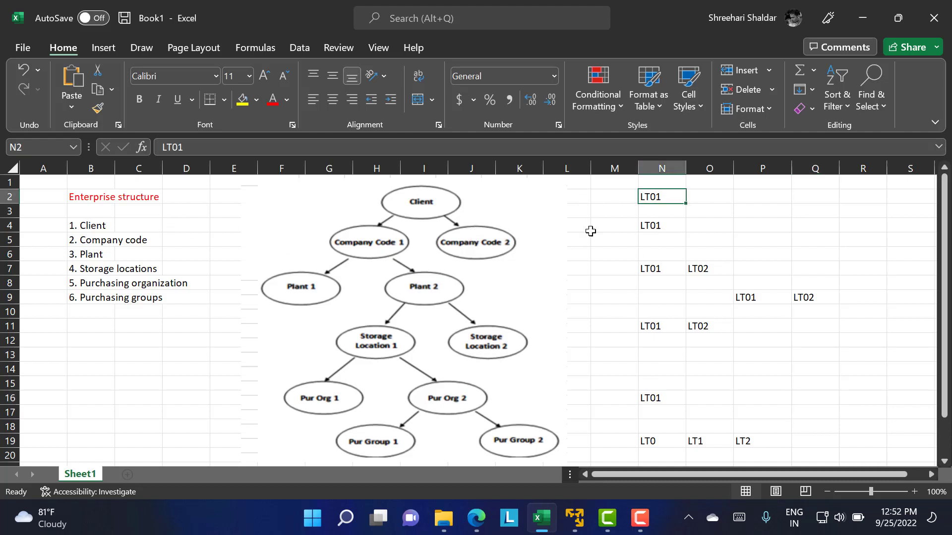
left_click(662, 225)
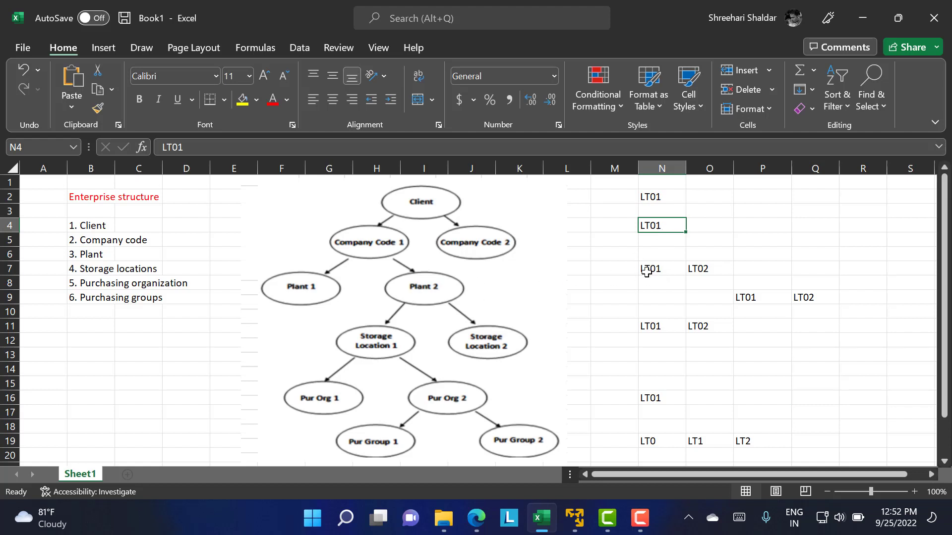
left_click(648, 272)
left_click(696, 266)
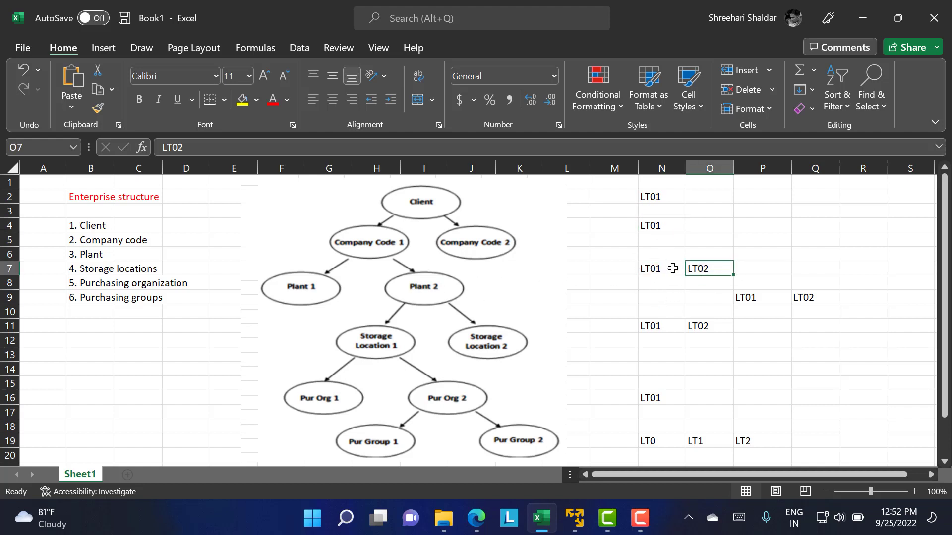
left_click(647, 272)
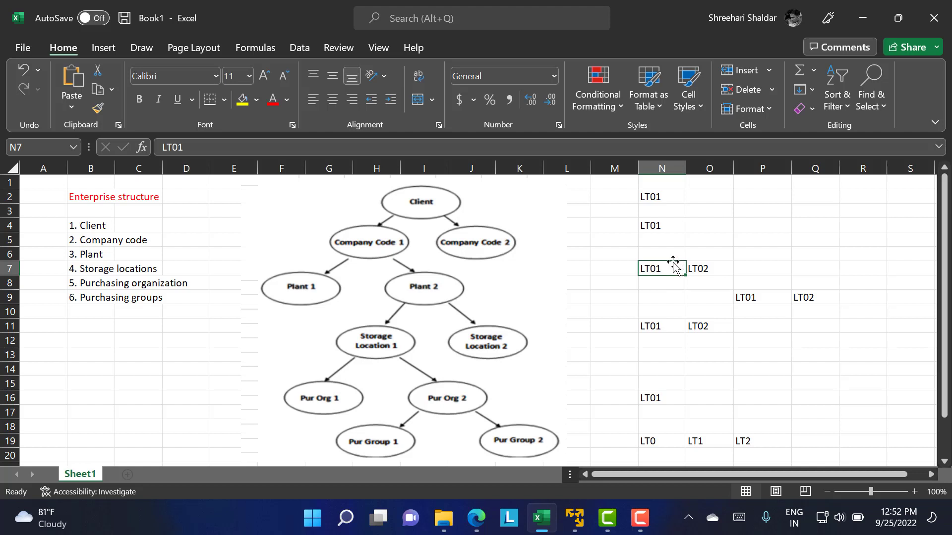
left_click(700, 269)
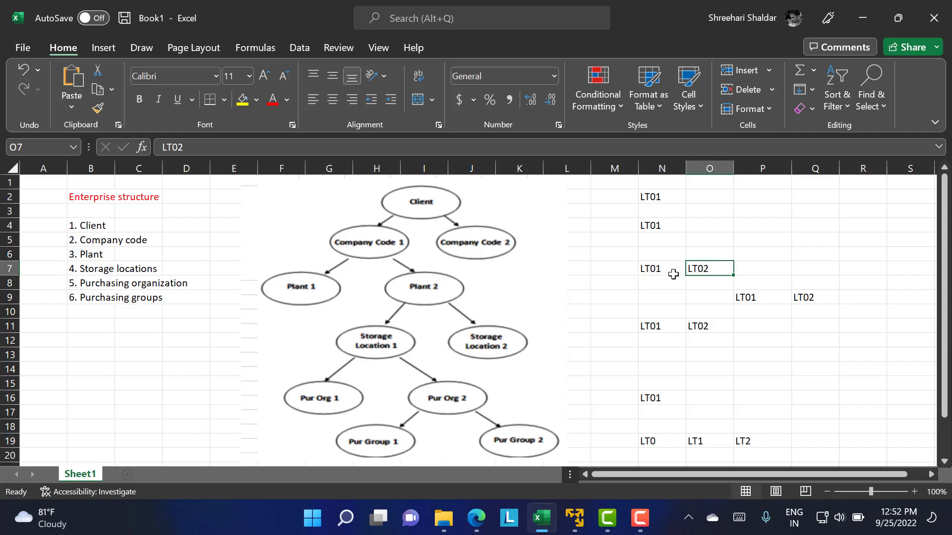
left_click(650, 271)
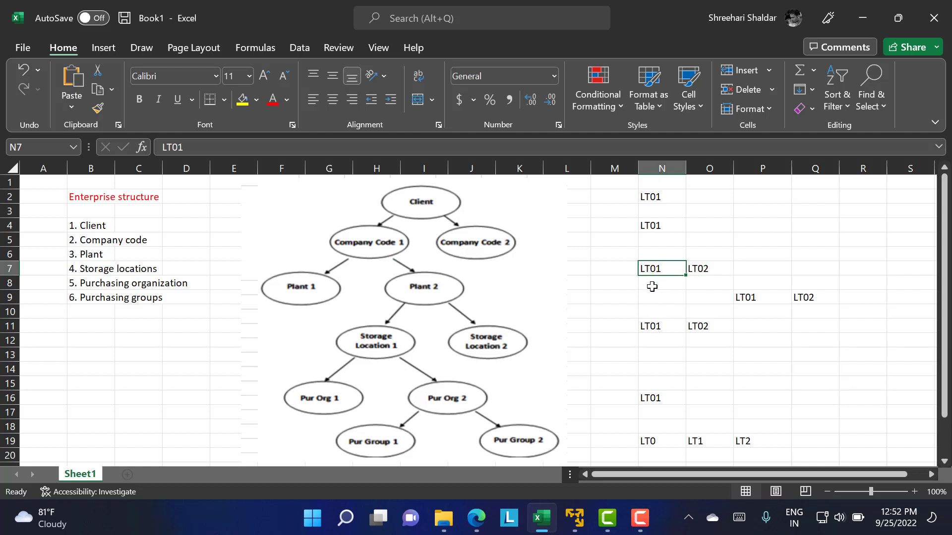
left_click(660, 328)
left_click(700, 327)
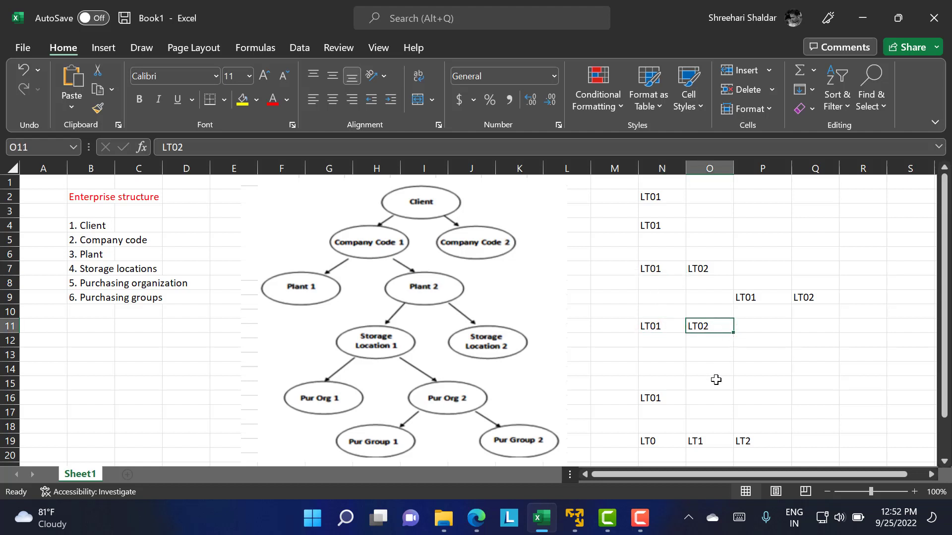
Review the purchasing organization code in cell N16 and the purchasing group codes starting in cell N19
left_click(654, 399)
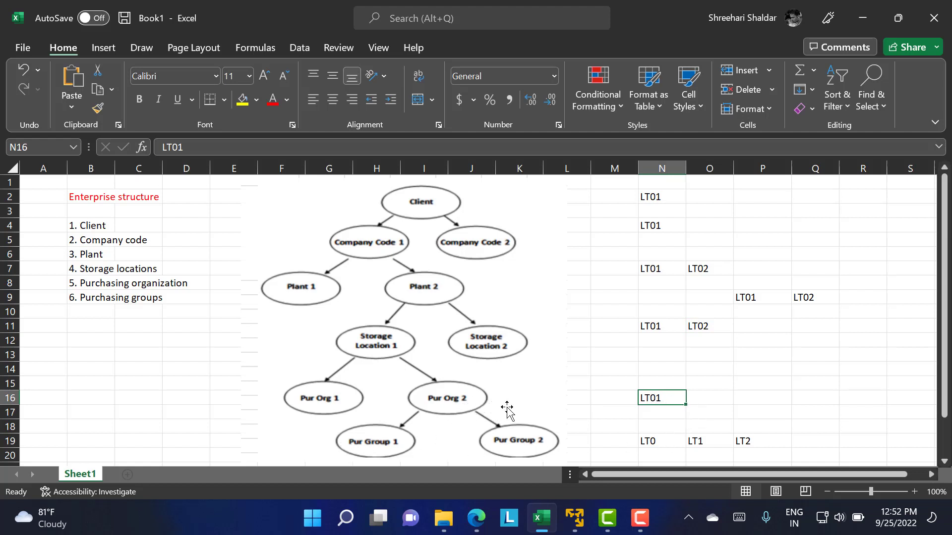
left_click(650, 444)
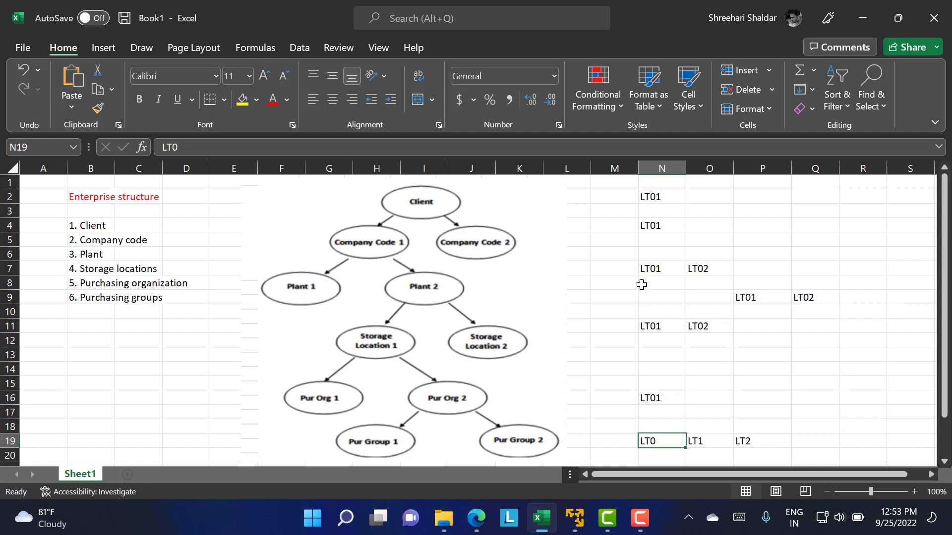
Switch to the SAP system and leave the plants overview for the SAP Easy Access screen
left_click(574, 518)
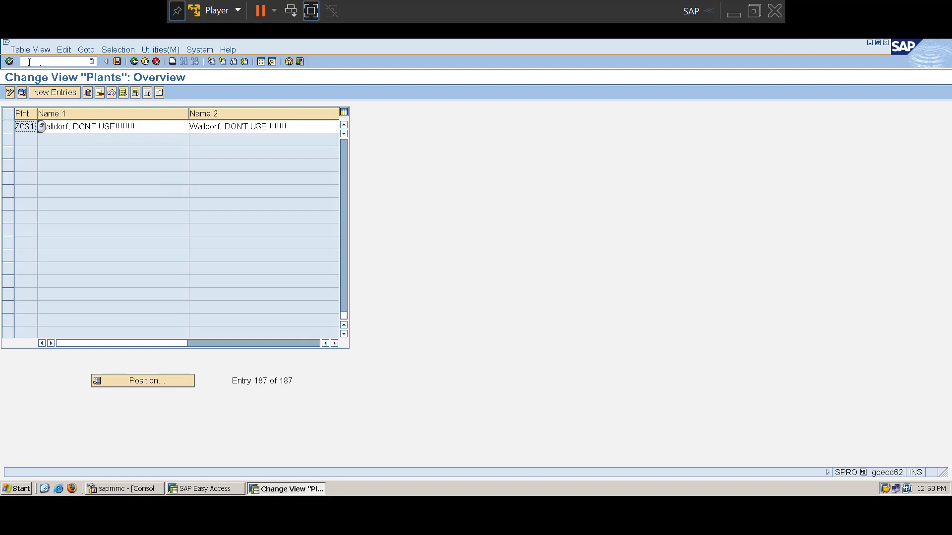
left_click(30, 63)
key("Return")
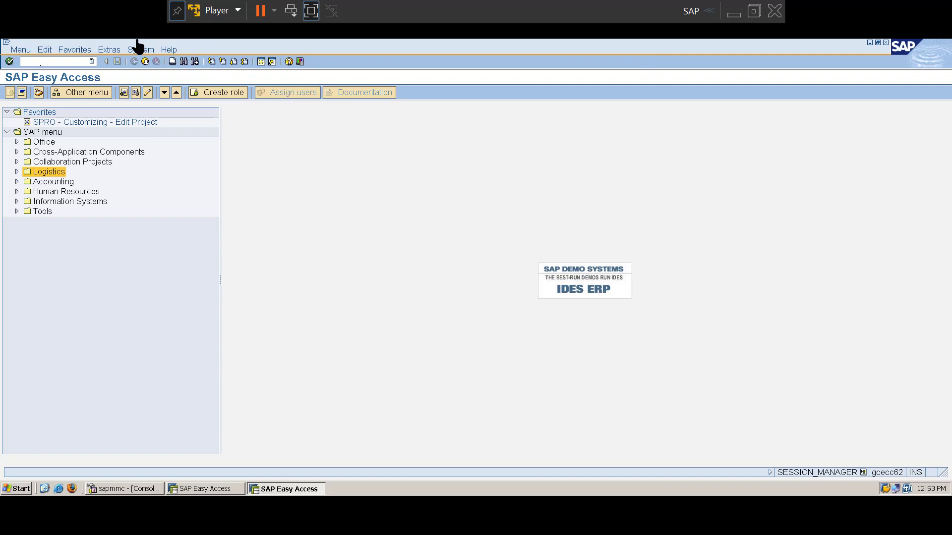
left_click(24, 51)
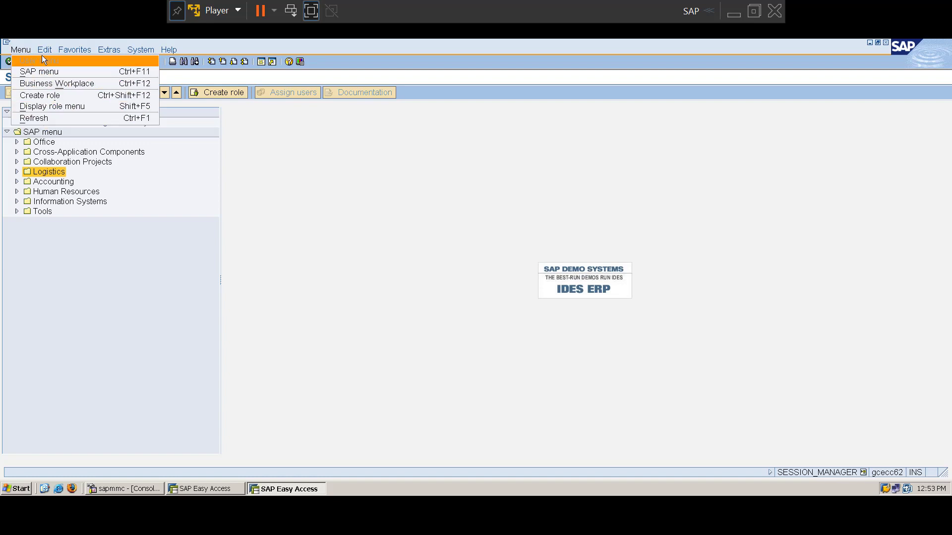
mouse_move(45, 53)
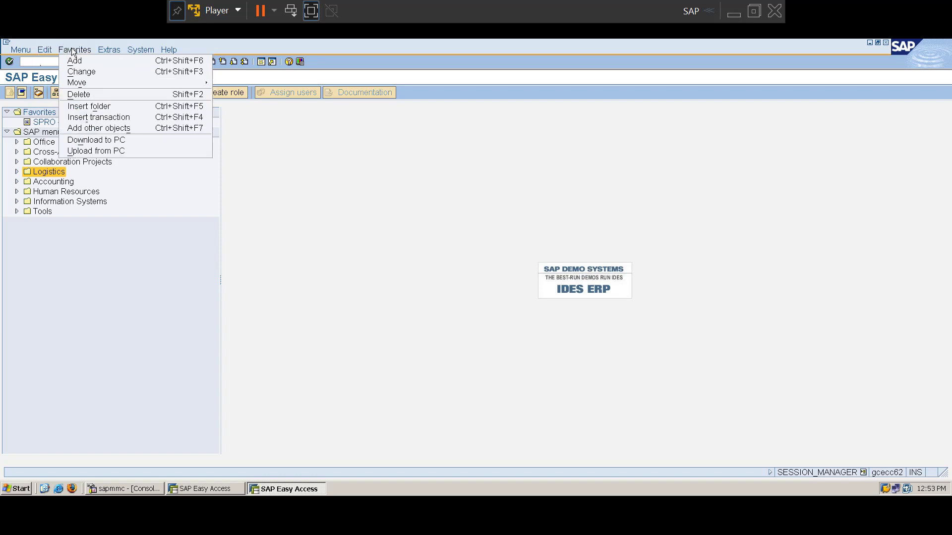
mouse_move(113, 51)
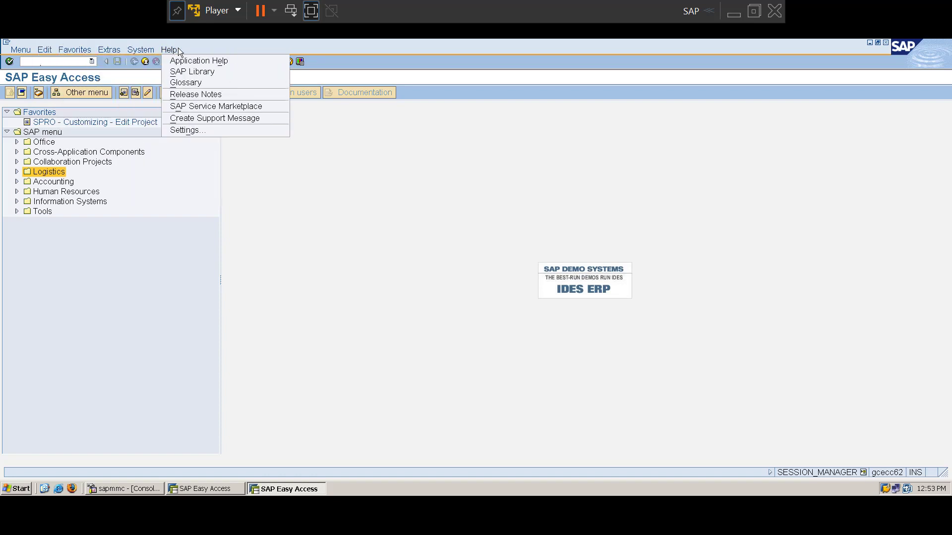
left_click(326, 165)
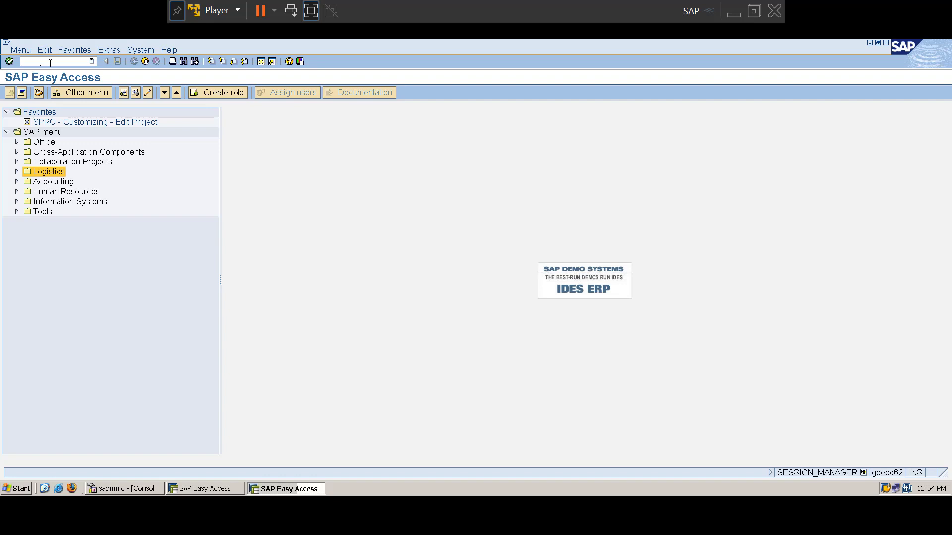
View the start screens of transactions SPRO and MM01 in turn, returning to SAP Easy Access after each
type("SPRO")
key("Return")
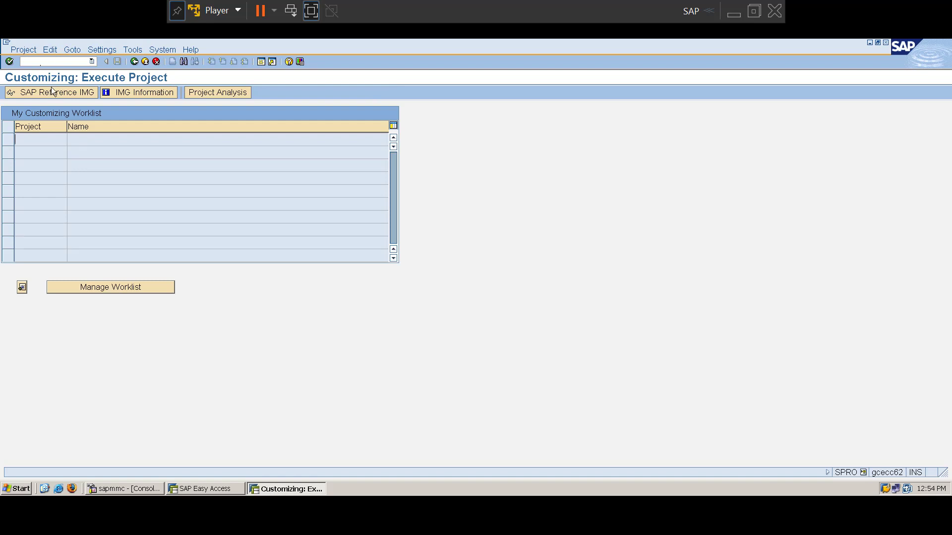
left_click(134, 62)
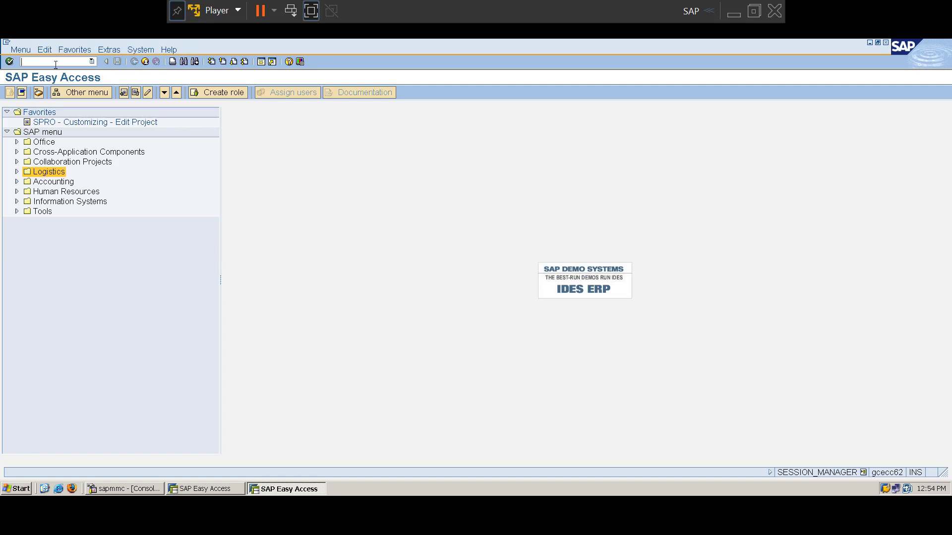
type("MM01")
key("Return")
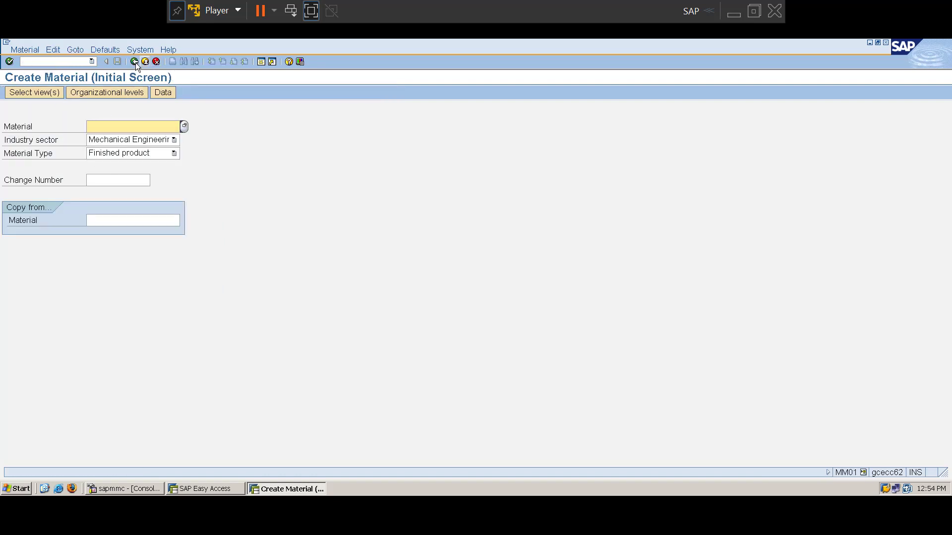
left_click(136, 63)
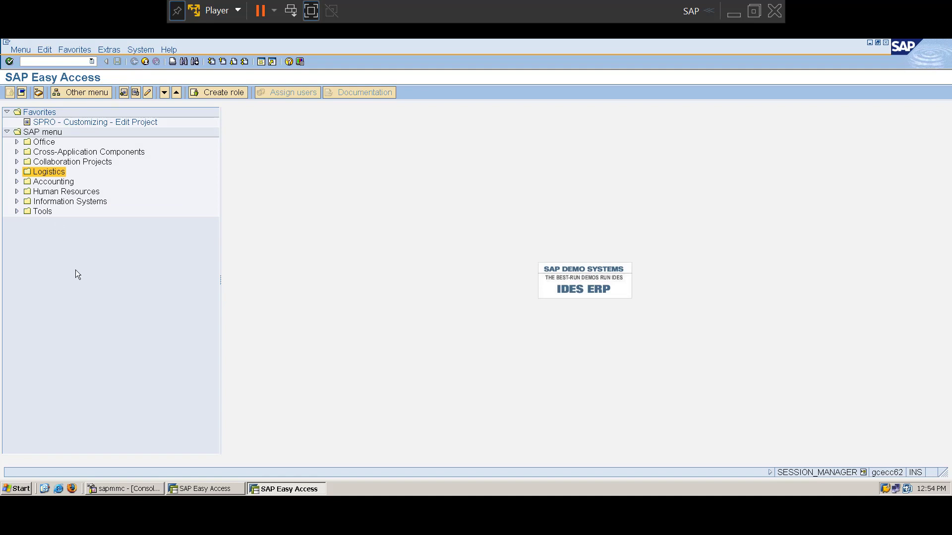
left_click(48, 63)
left_click(260, 11)
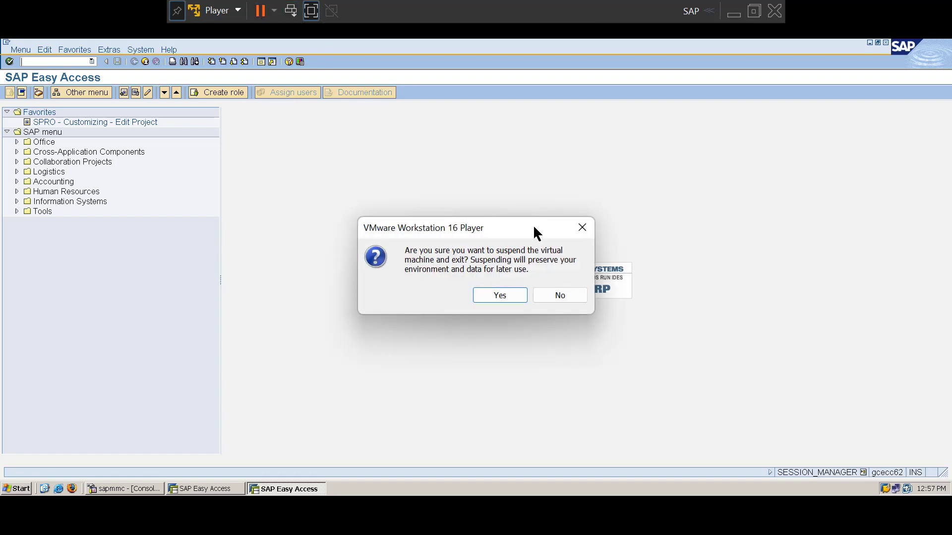
left_click(581, 228)
Switch to the Excel workbook and review the client, company code and plant codes in cells N2, N4 and N7
left_click(542, 517)
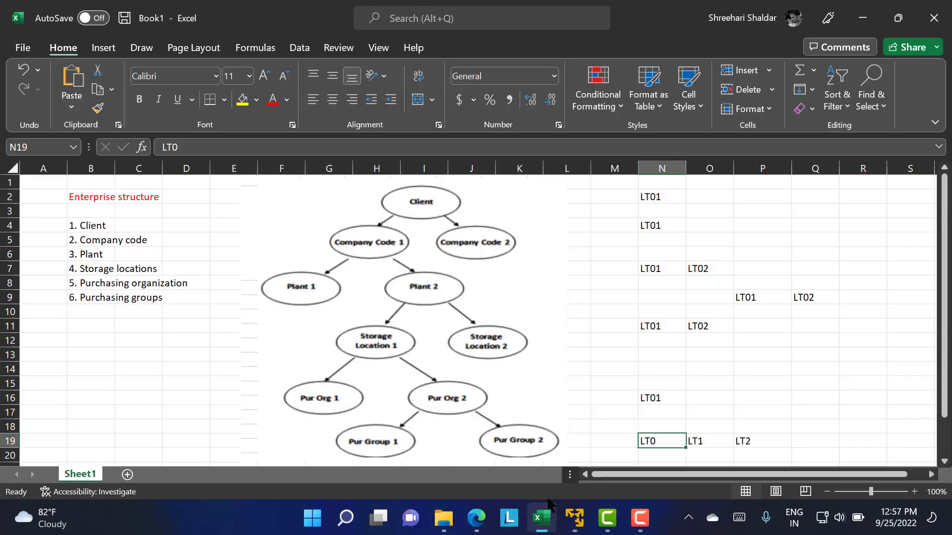
left_click(652, 196)
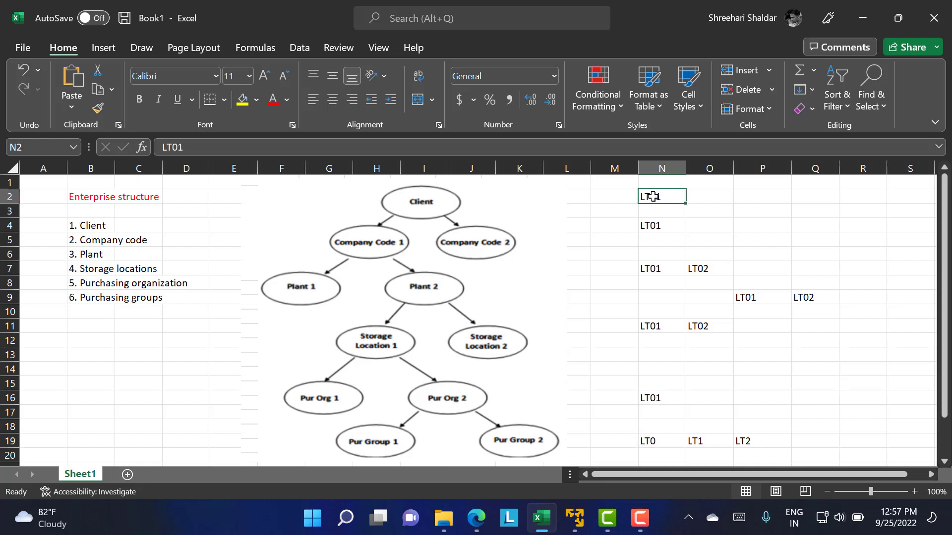
left_click(657, 226)
left_click(652, 272)
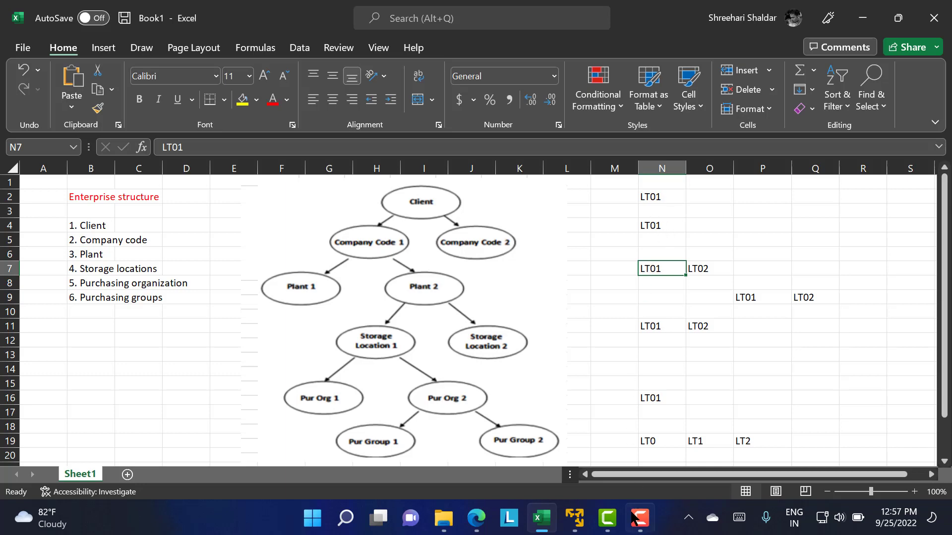
Switch back to the SAP system, run transaction SPRO and display the SAP Reference IMG
left_click(566, 521)
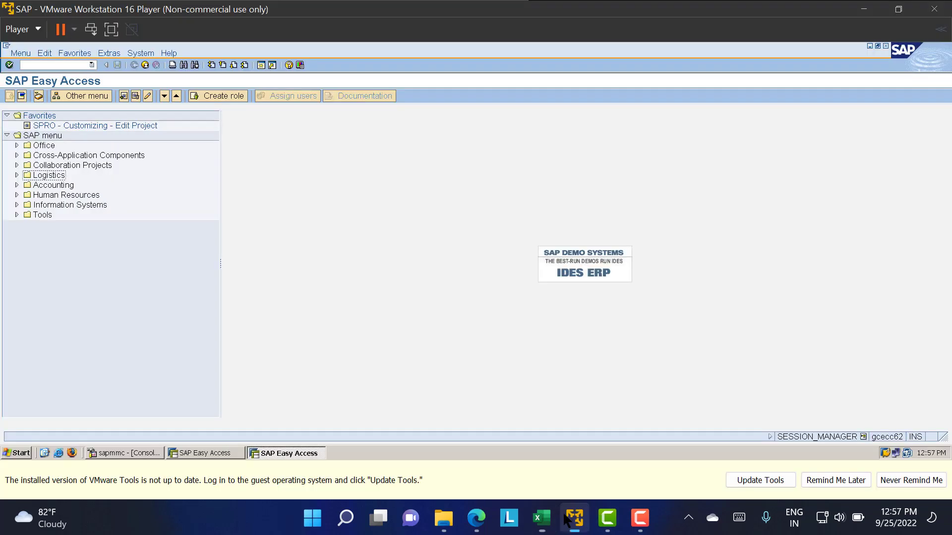
left_click(56, 65)
type("SPRO")
key("Return")
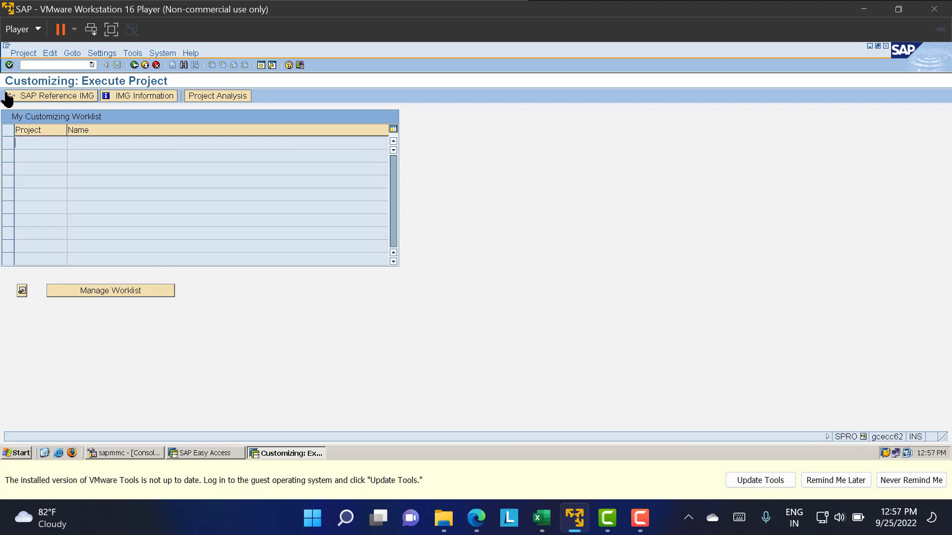
left_click(49, 96)
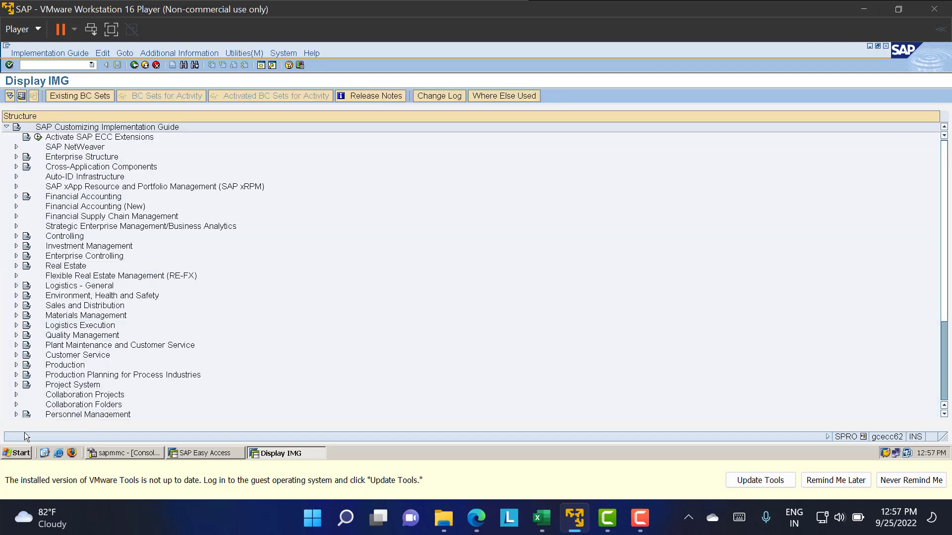
Open the Define company activity under Enterprise Structure, Definition, Financial Accounting in the implementation guide
left_click(16, 157)
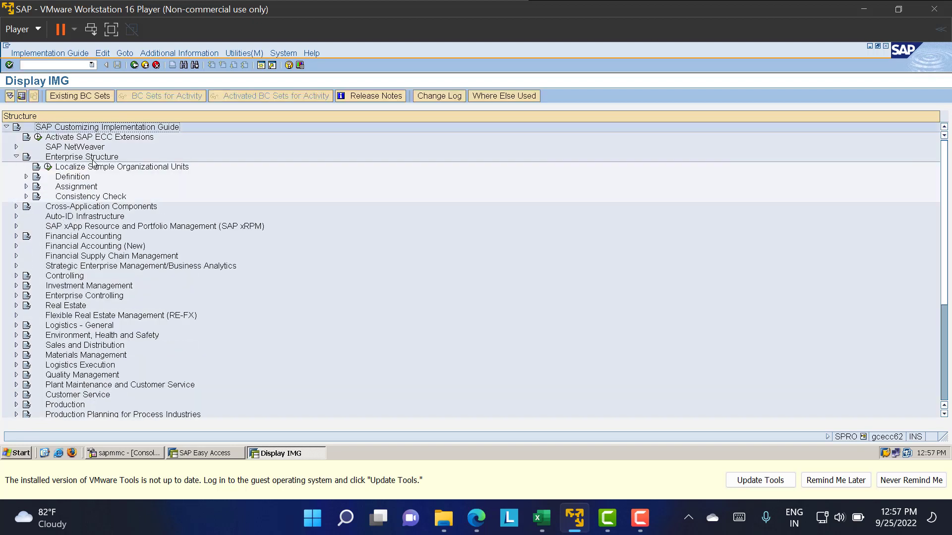
left_click(26, 177)
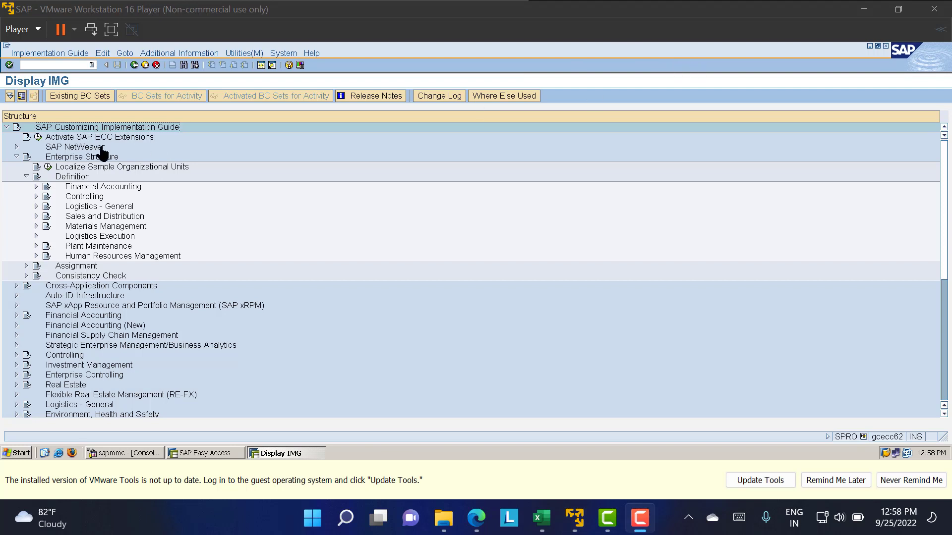
left_click(68, 188)
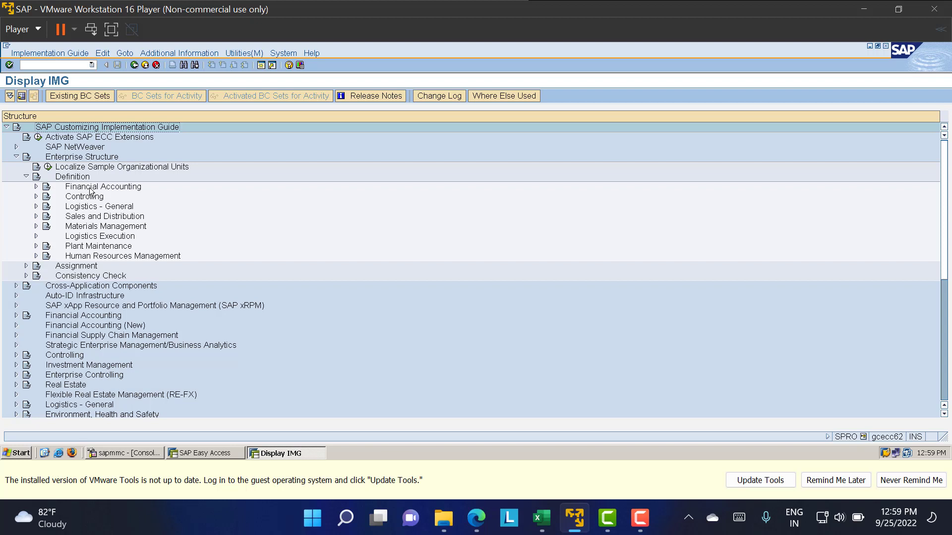
left_click(101, 188)
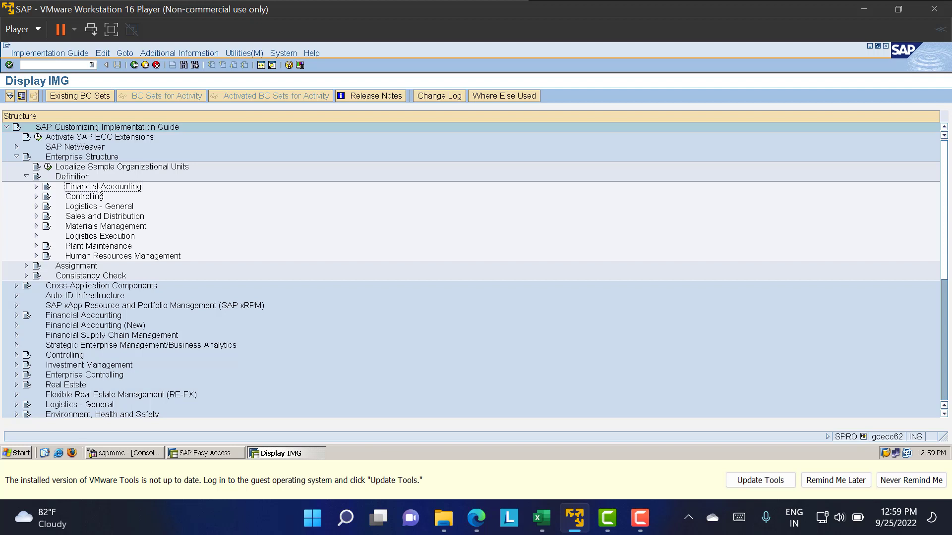
left_click(36, 187)
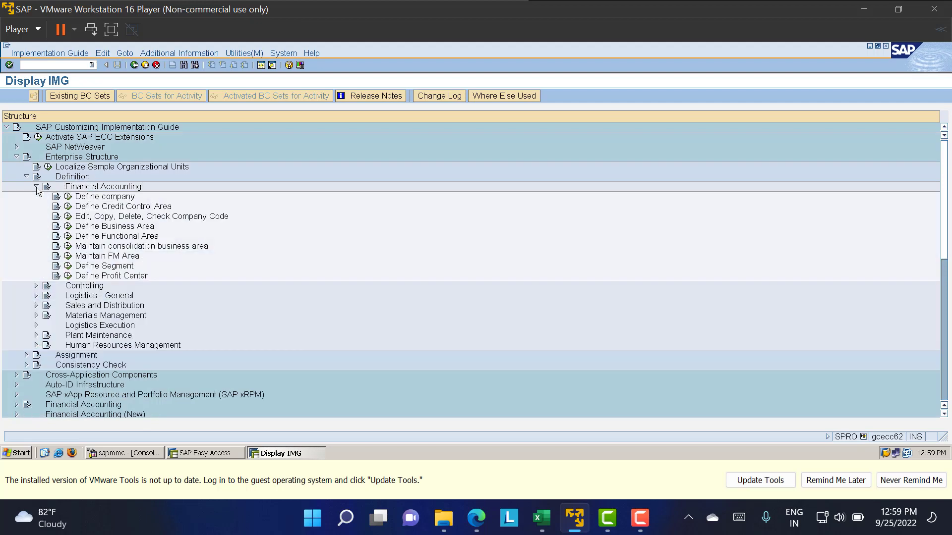
left_click(68, 198)
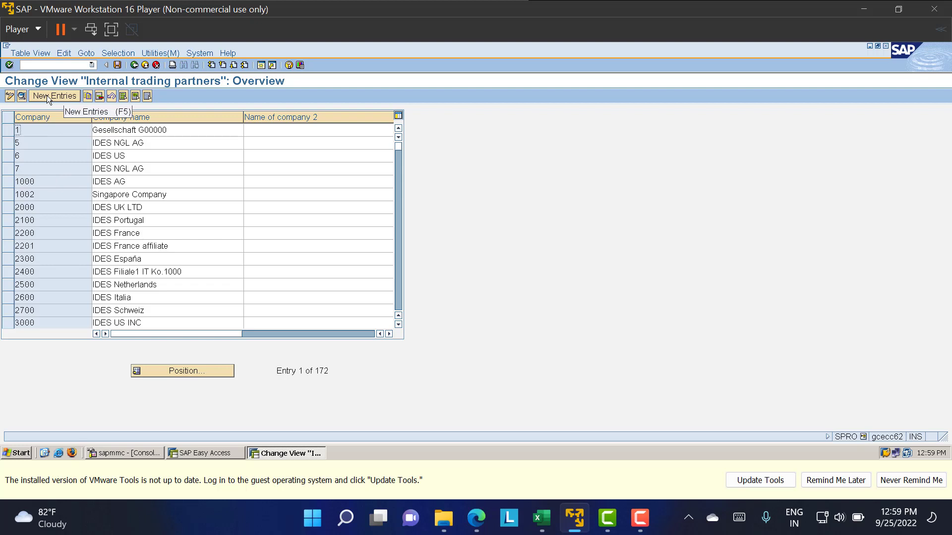
Create a new entry in the internal trading partners view with the company ID LT01
left_click(8, 182)
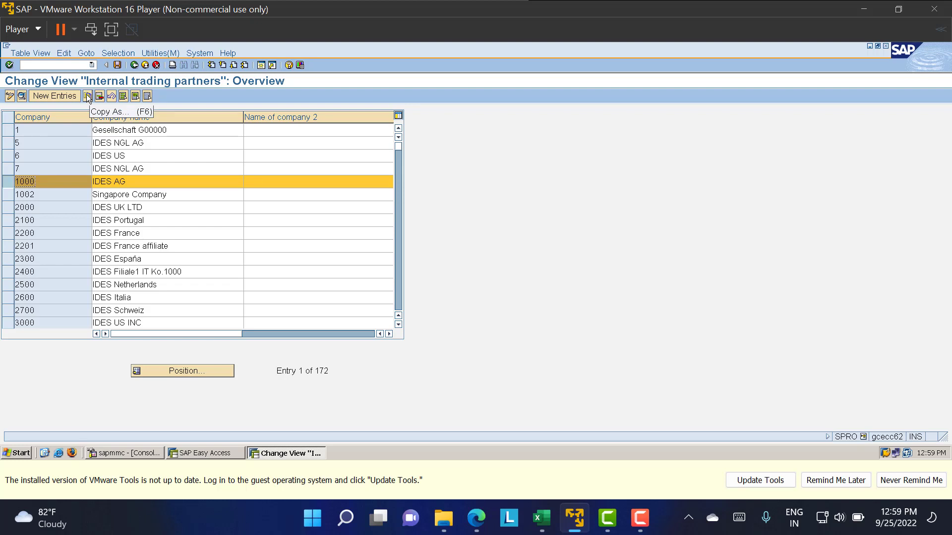
left_click(8, 182)
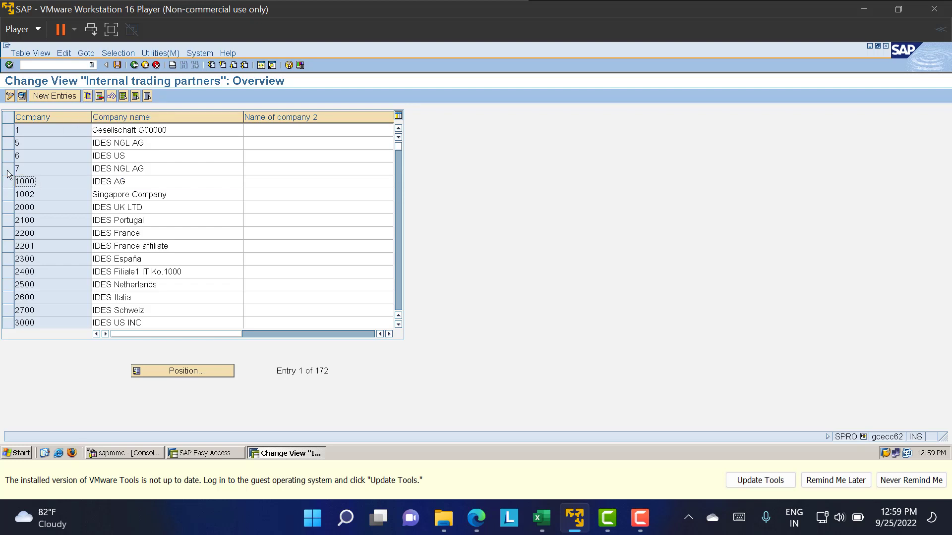
left_click(55, 95)
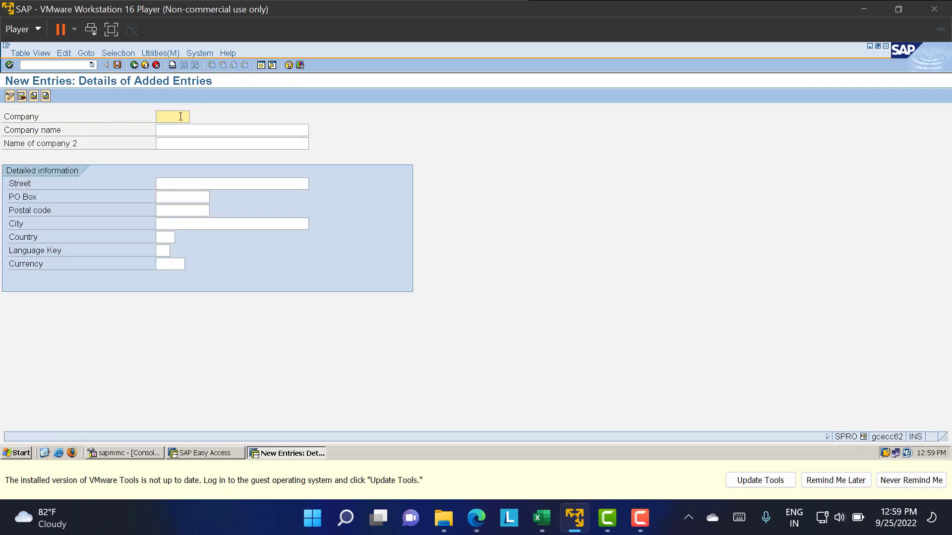
type("LT01")
Examine the help and technical information of the Company field, including the length of RCOMP in view V_T880
key("F1")
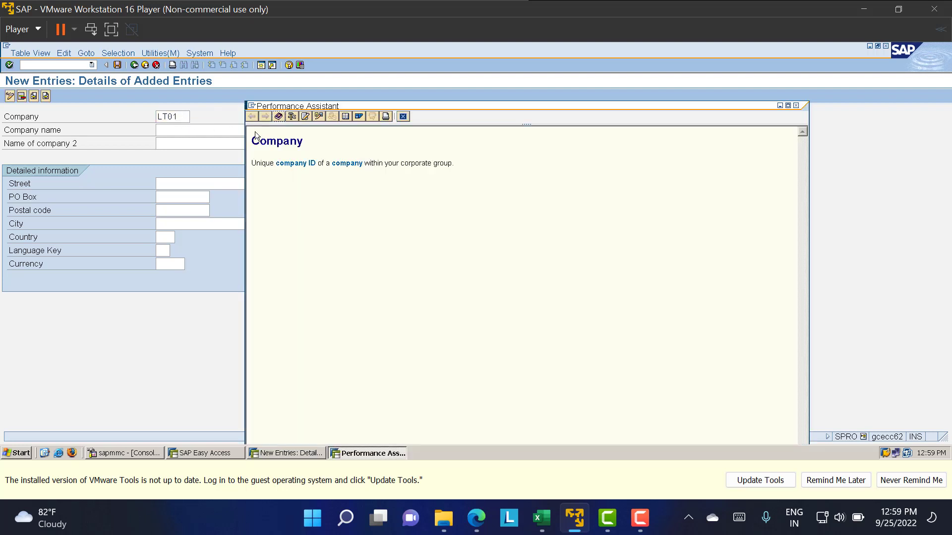
left_click(292, 117)
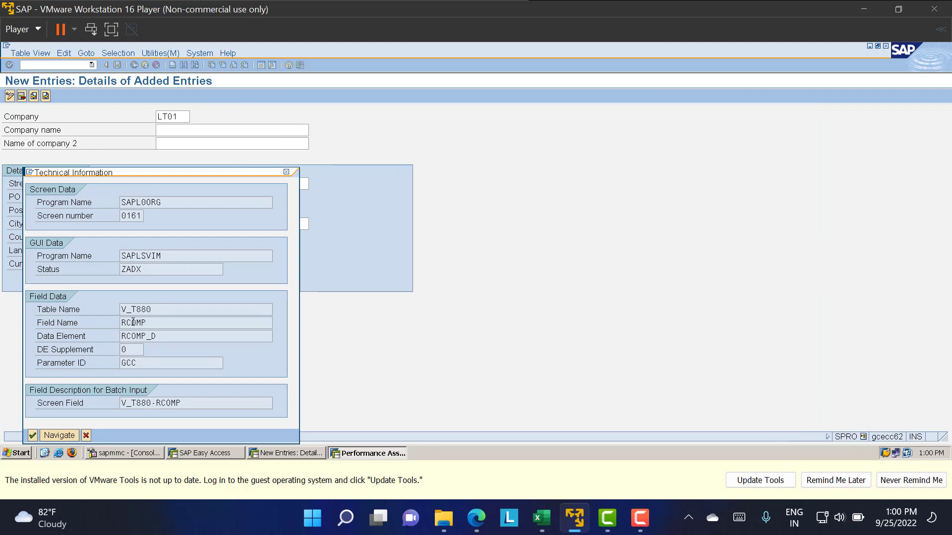
double_click(133, 323)
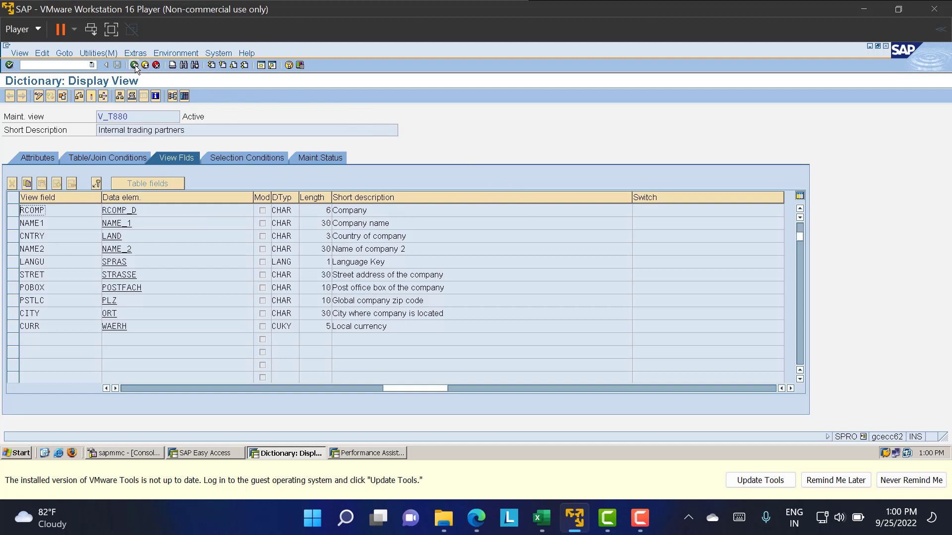
left_click_drag(320, 210, 334, 210)
left_click(134, 66)
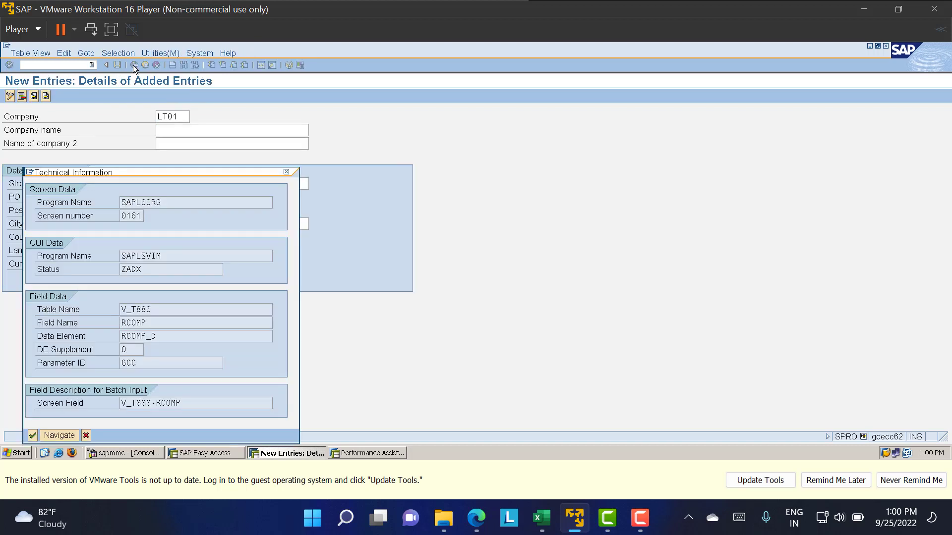
left_click(286, 172)
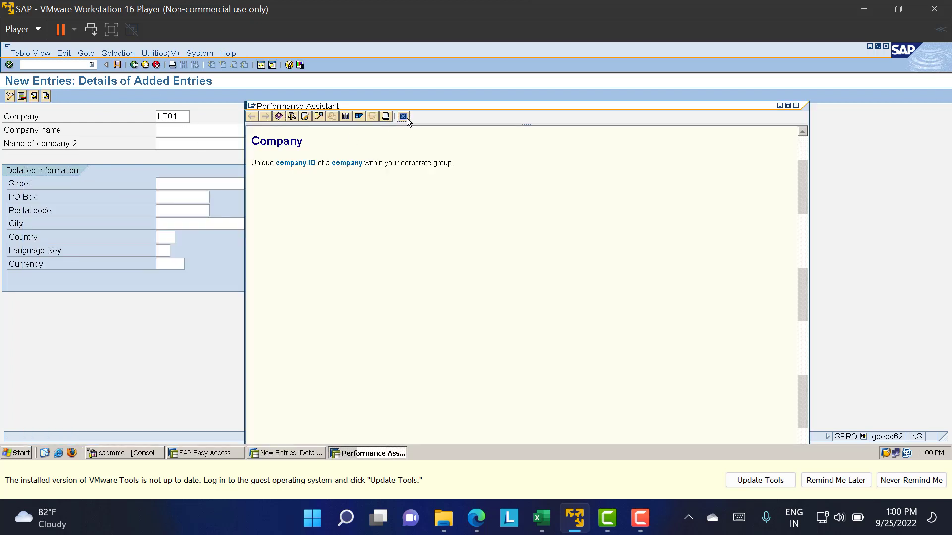
left_click(404, 117)
Set the company name of the new entry to LT01 COMPANY
left_click(176, 131)
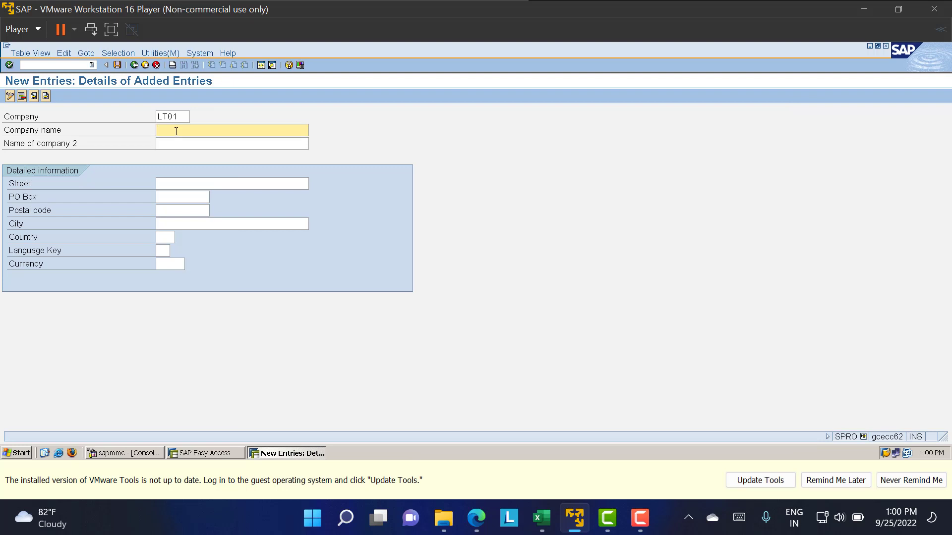
type("LT01 COMPANY")
left_click(180, 183)
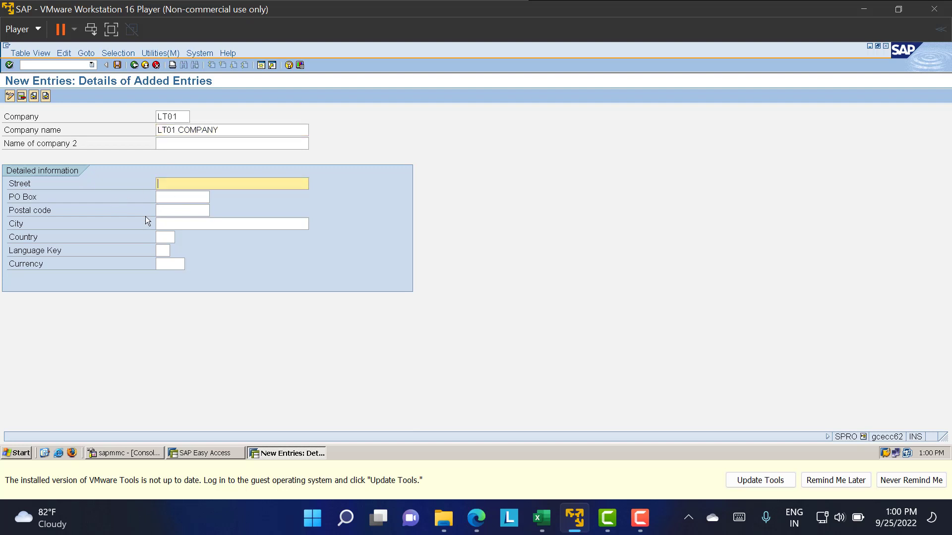
Fill in the company's detailed information with city BENGALURU, country IN, language key EN and currency INR
left_click(178, 226)
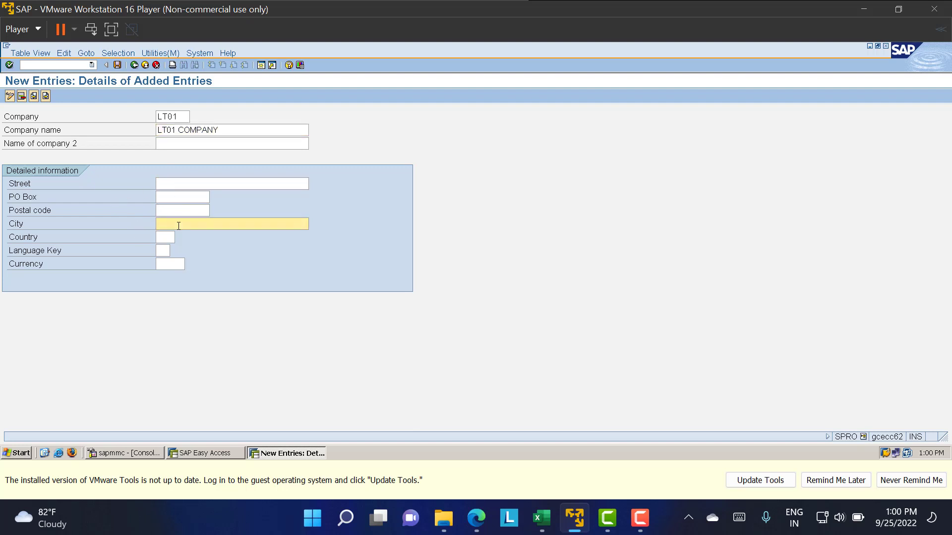
type("BENGALURU")
left_click(169, 233)
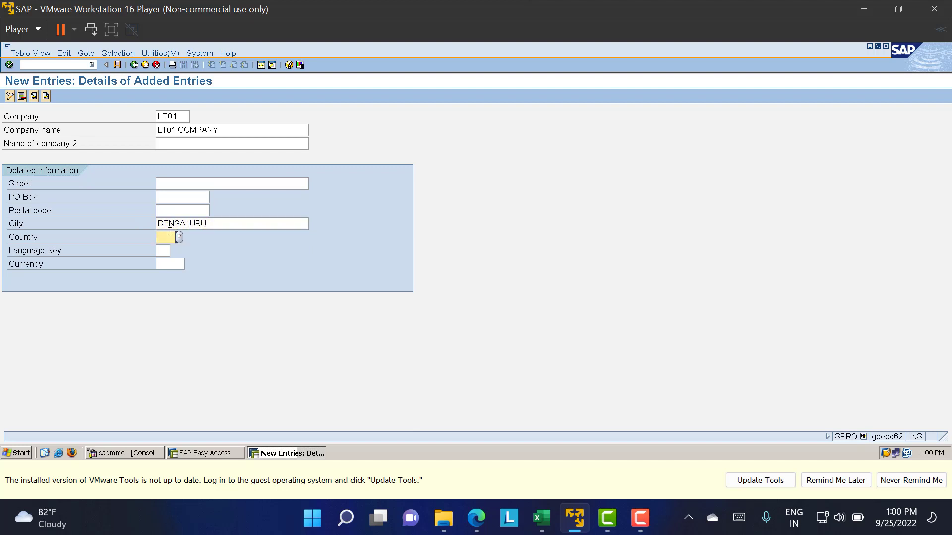
type("IN")
key("Tab")
type("EN")
key("Tab")
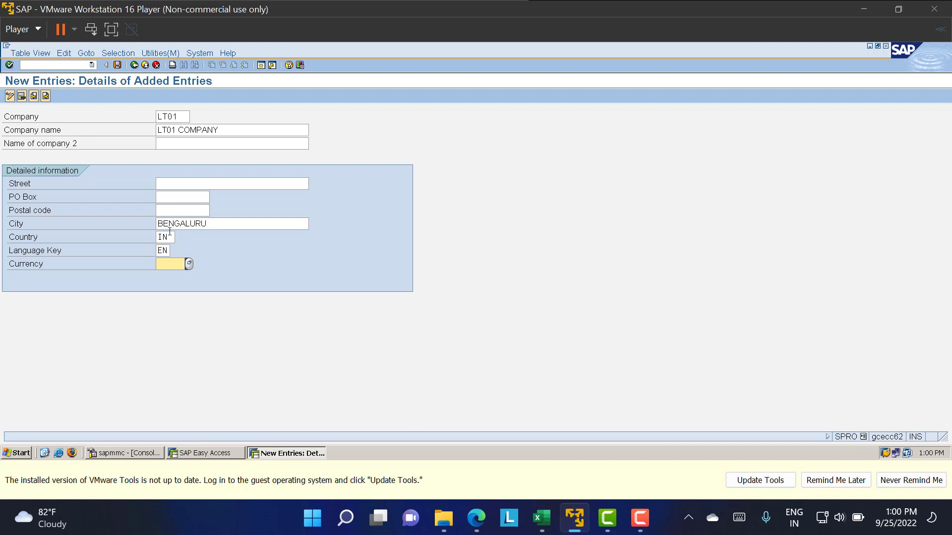
type("INR")
Examine the lists of possible values for the Language Key and Currency fields, keeping the entered values
left_click(174, 251)
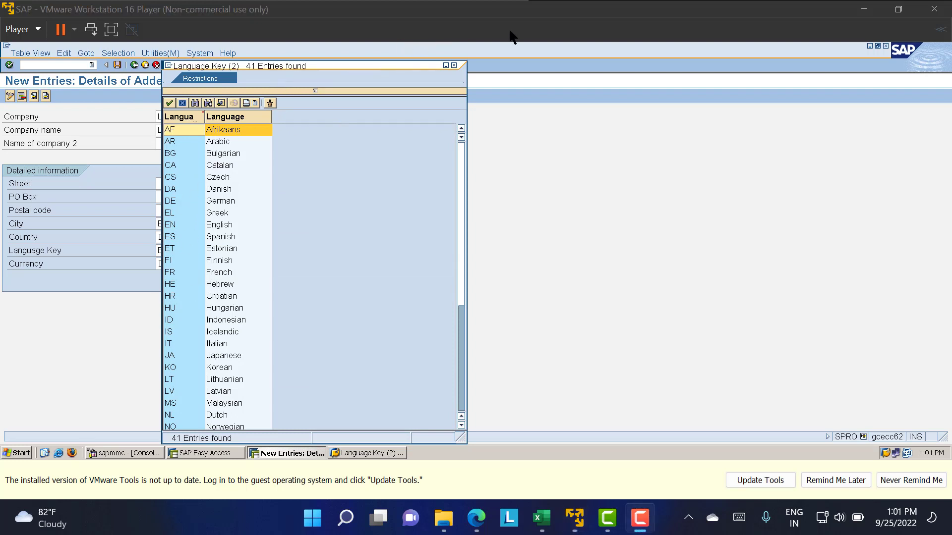
left_click(455, 66)
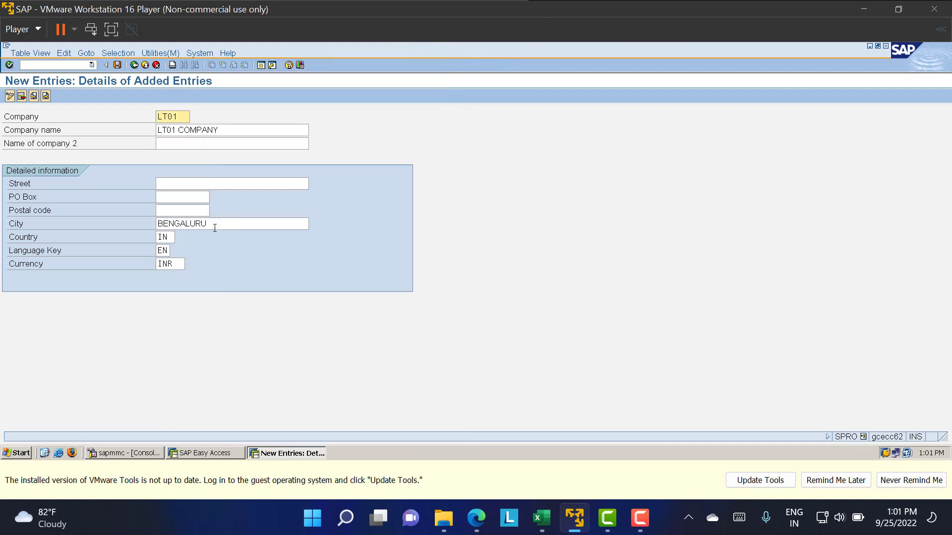
left_click(181, 266)
left_click(189, 264)
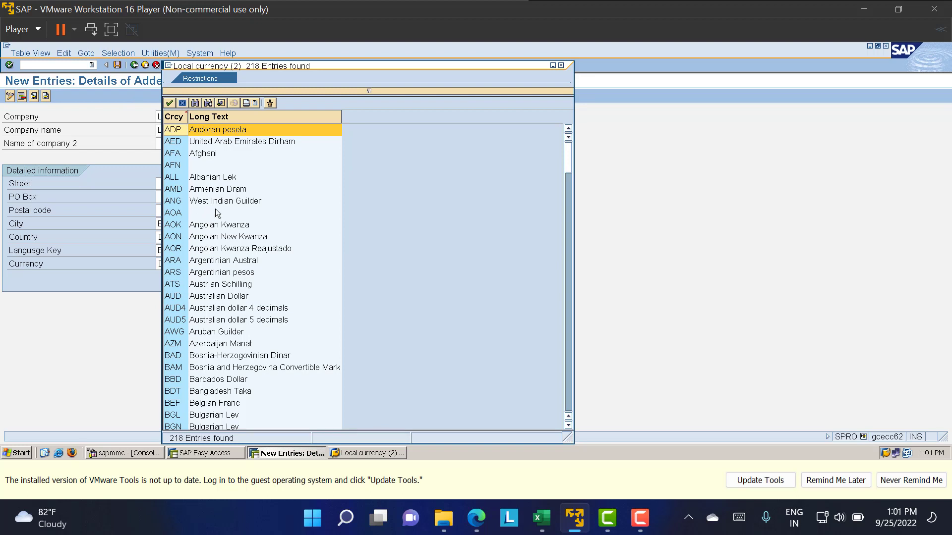
left_click(183, 103)
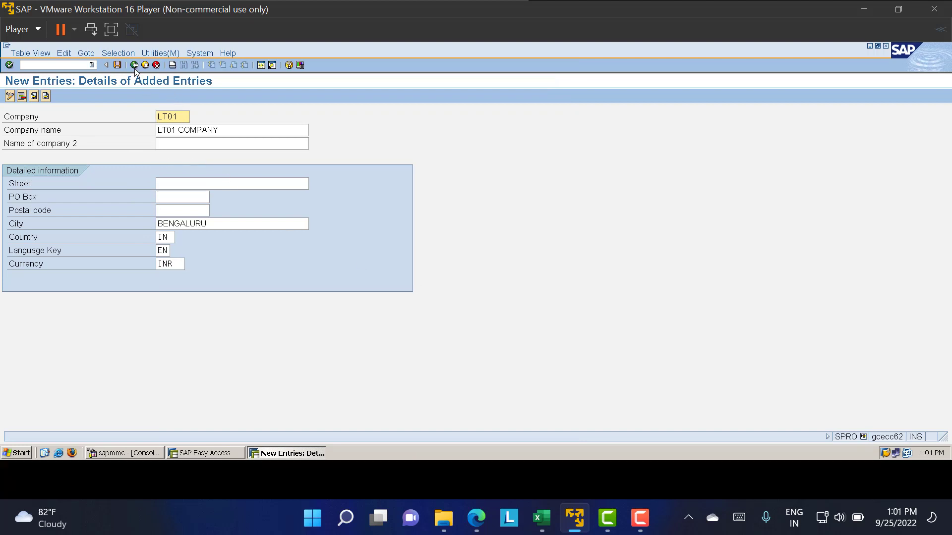
Start saving the company entry and create a new customizing request for it with the short description LT01 PROJECTS
left_click(117, 65)
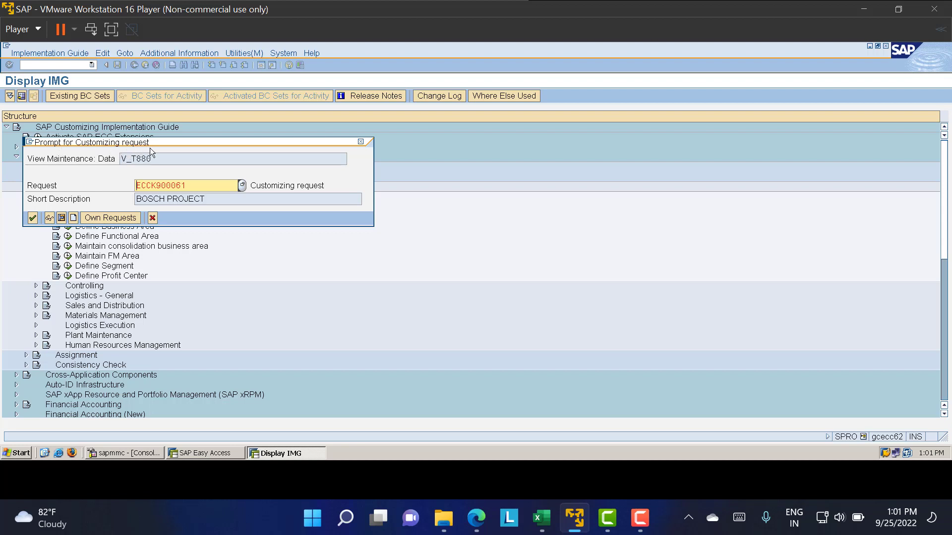
left_click_drag(213, 201, 132, 205)
left_click(242, 203)
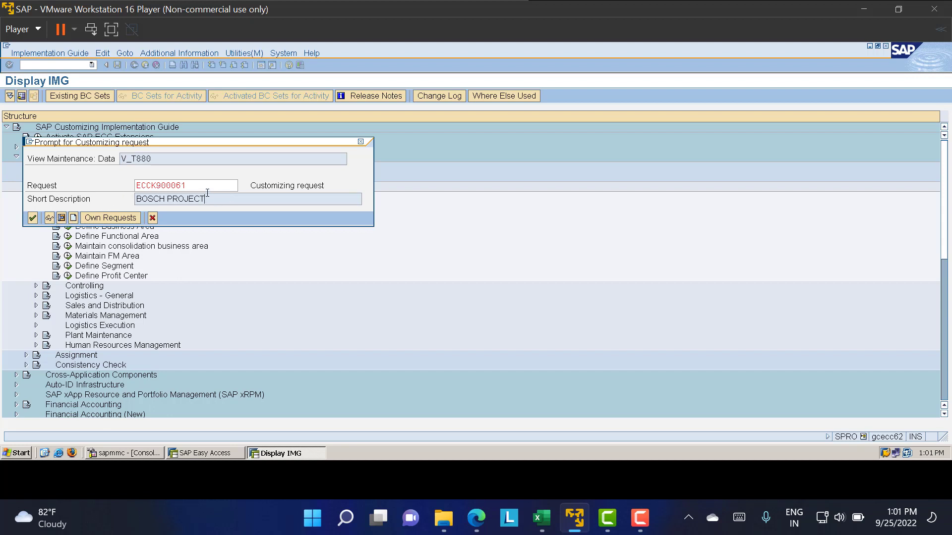
left_click_drag(196, 186, 118, 191)
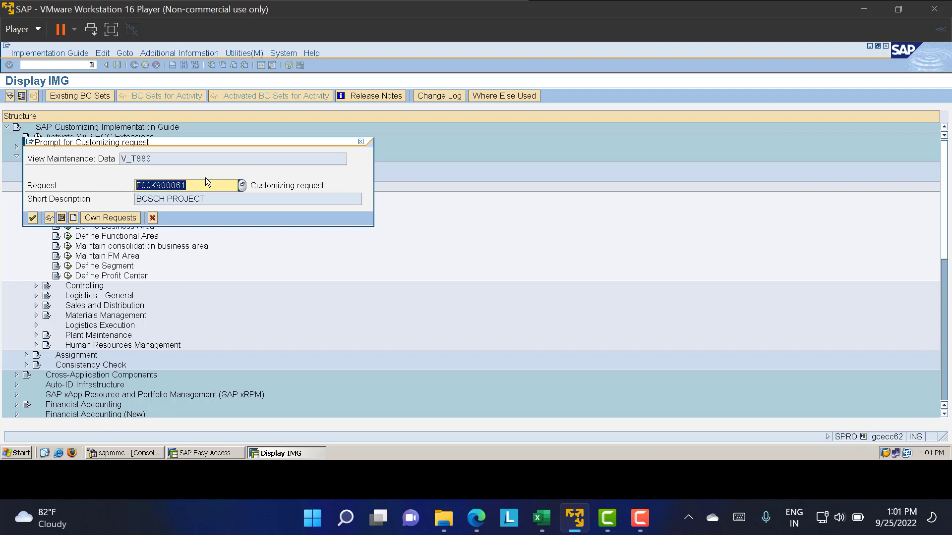
left_click(218, 187)
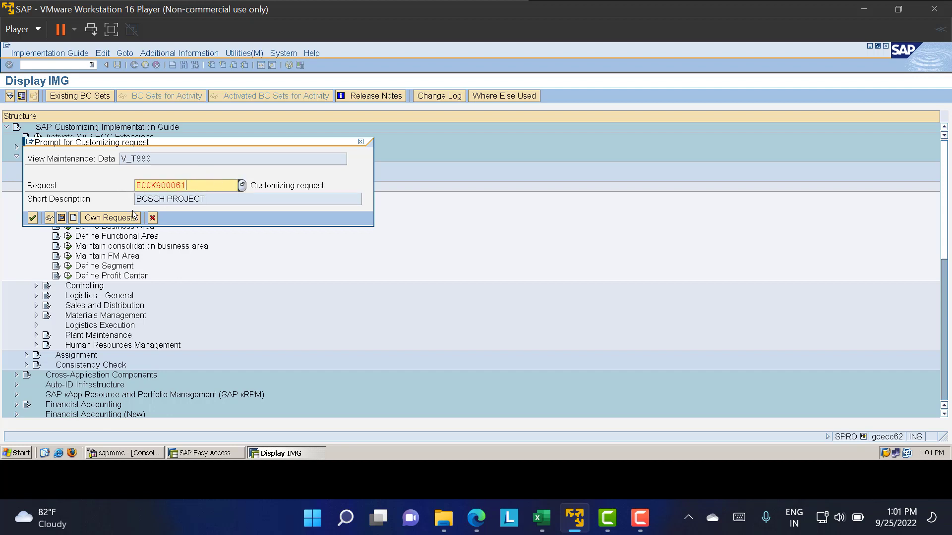
left_click(72, 218)
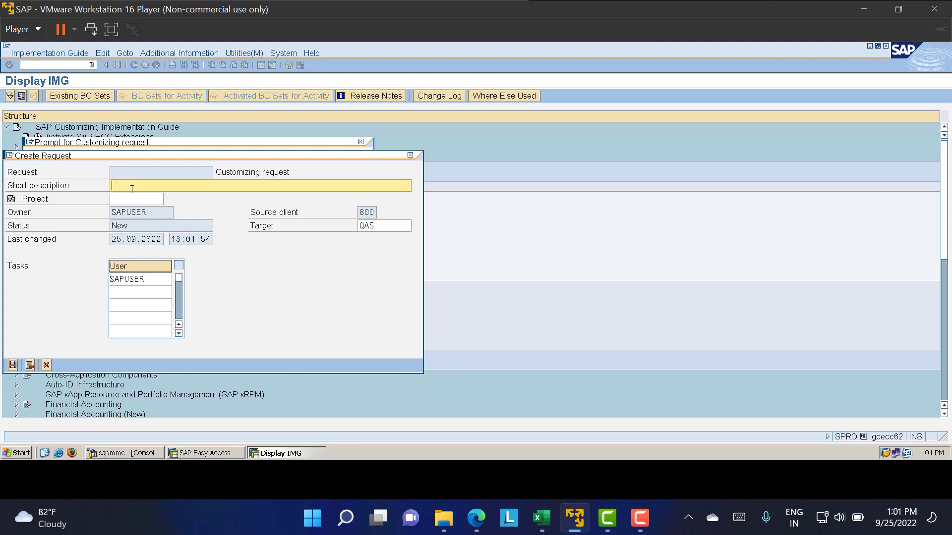
type("LT01-PROJECTS")
left_click(13, 365)
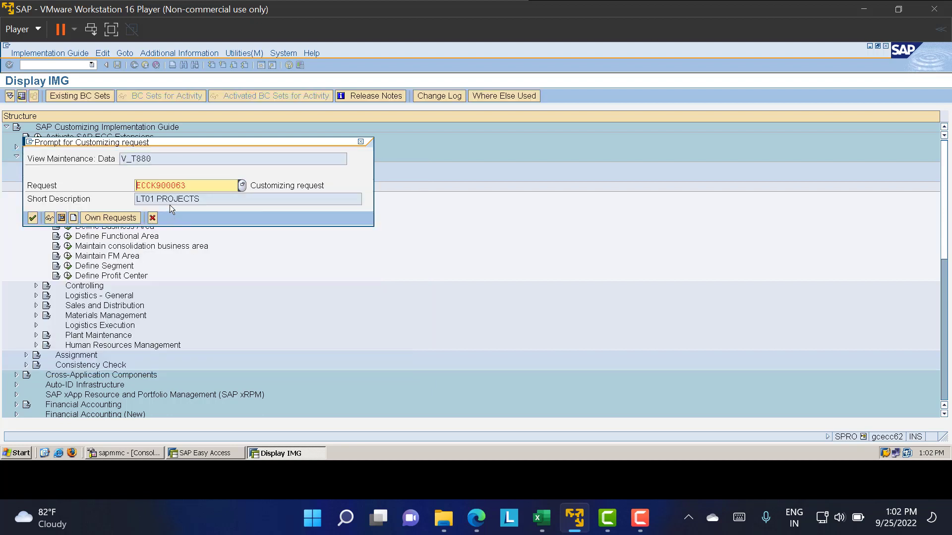
Save the company entry under the LT01 PROJECTS customizing request
left_click_drag(206, 197, 134, 204)
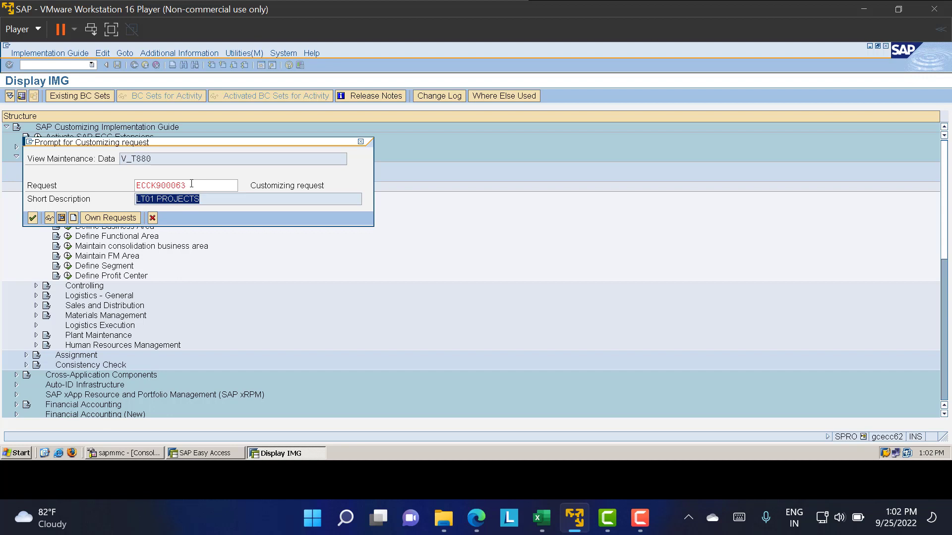
left_click_drag(192, 184, 135, 188)
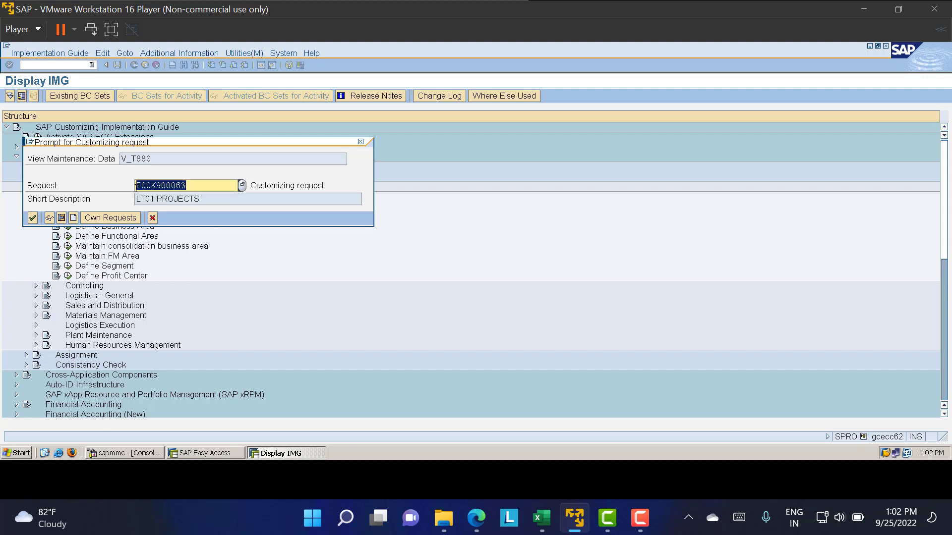
left_click(189, 186)
left_click_drag(195, 186, 122, 185)
left_click(196, 187)
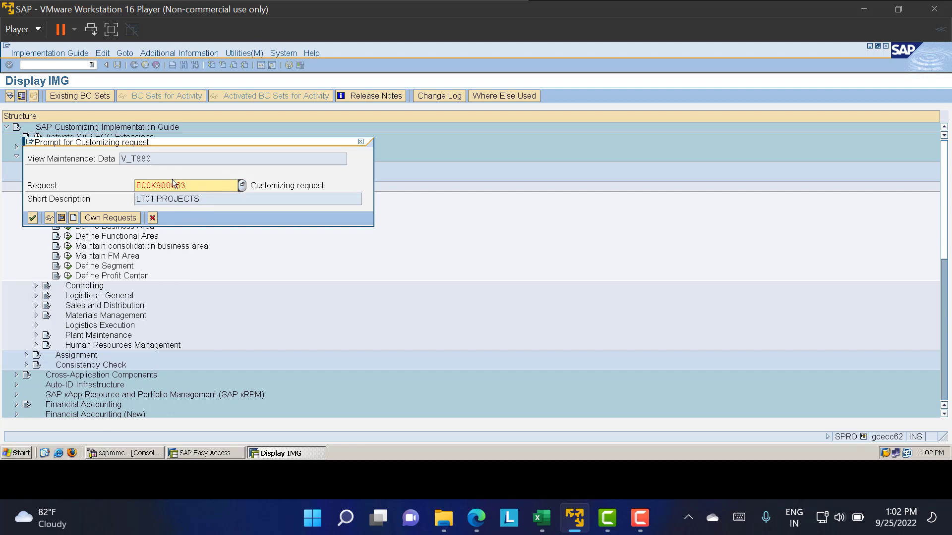
left_click(198, 186)
left_click_drag(186, 186, 132, 187)
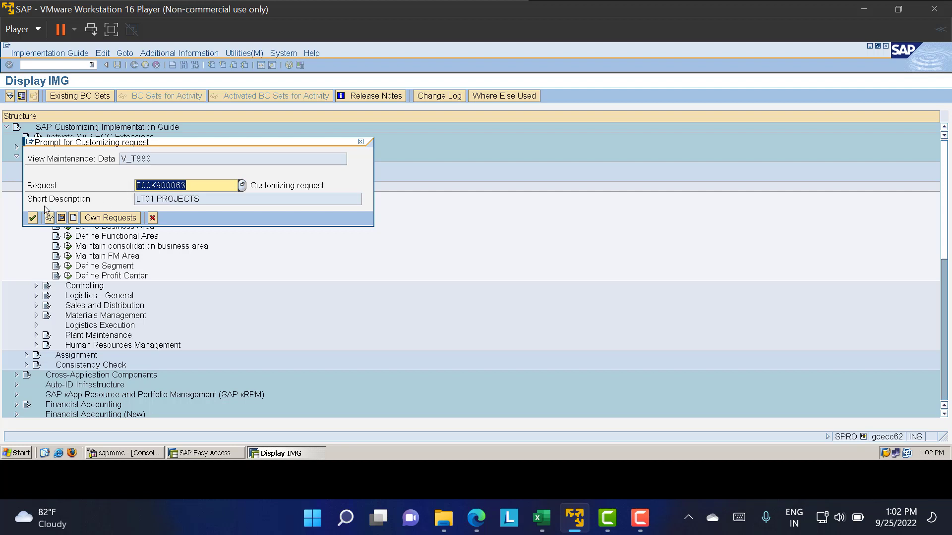
left_click(33, 218)
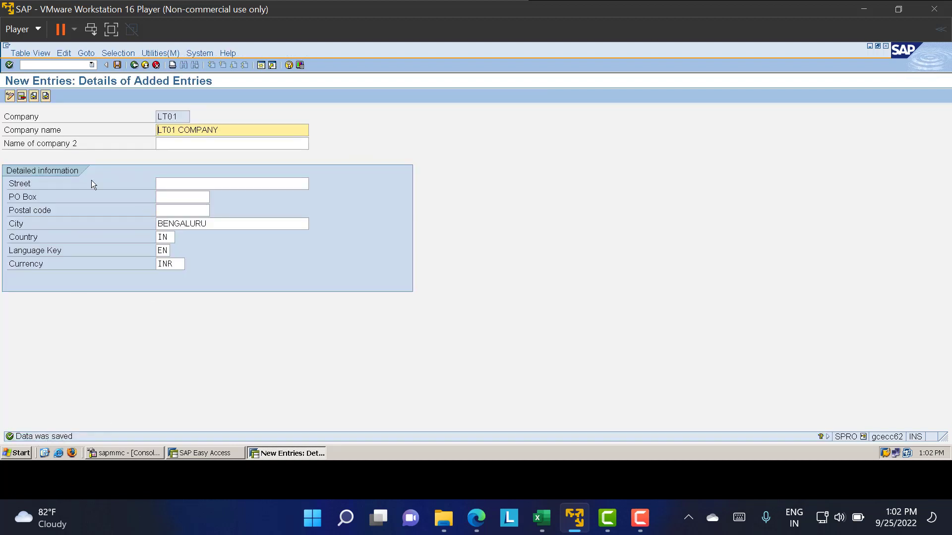
Return to the implementation guide and open the Copy, delete, check company code activity under Financial Accounting
left_click(134, 65)
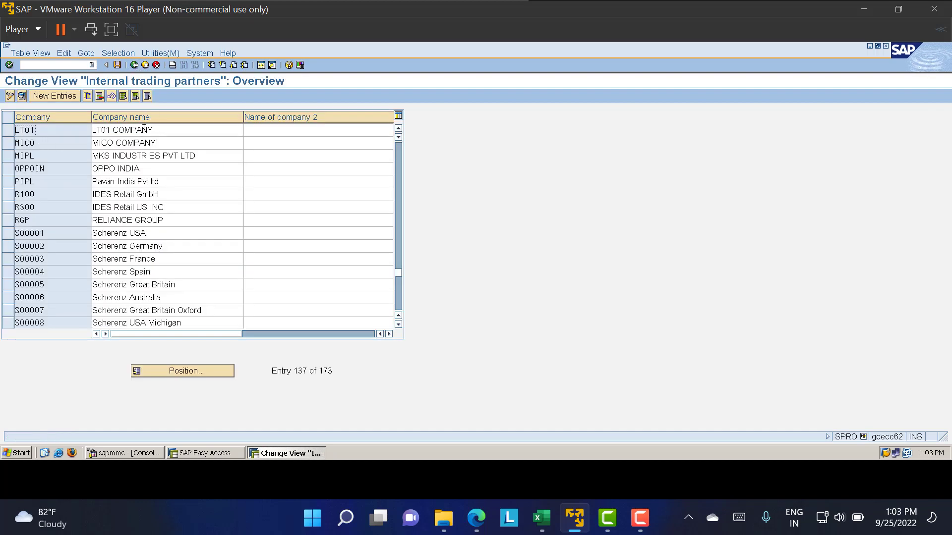
left_click(132, 65)
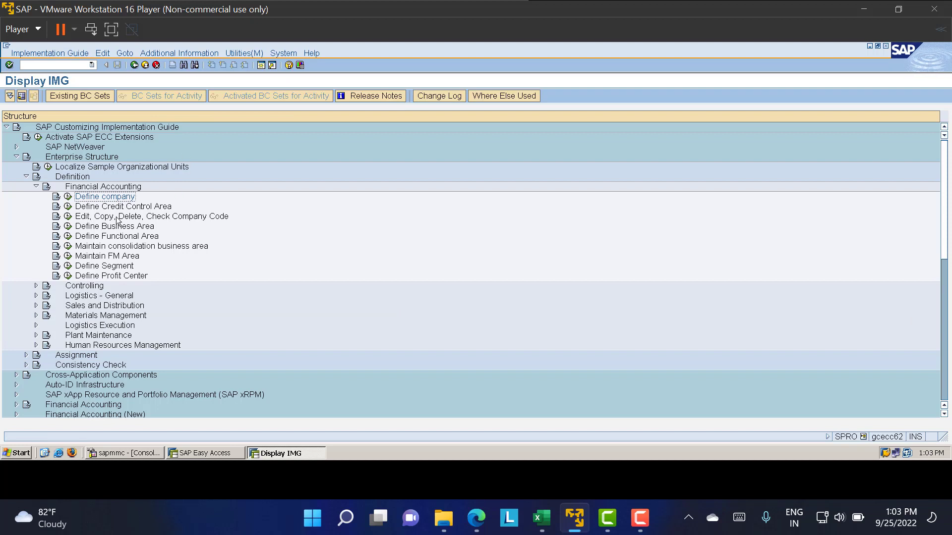
left_click(68, 217)
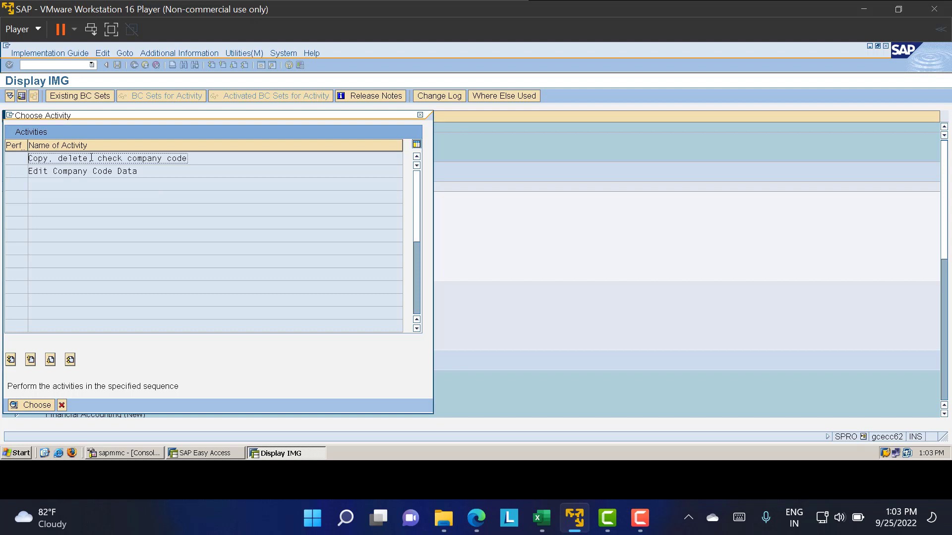
double_click(69, 158)
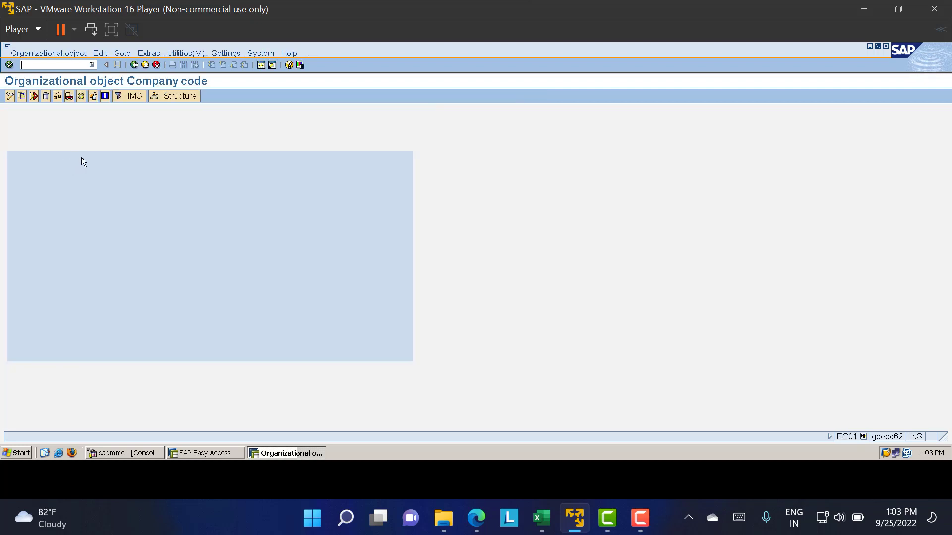
Start copying company code 1000 to company code LT01
left_click(22, 97)
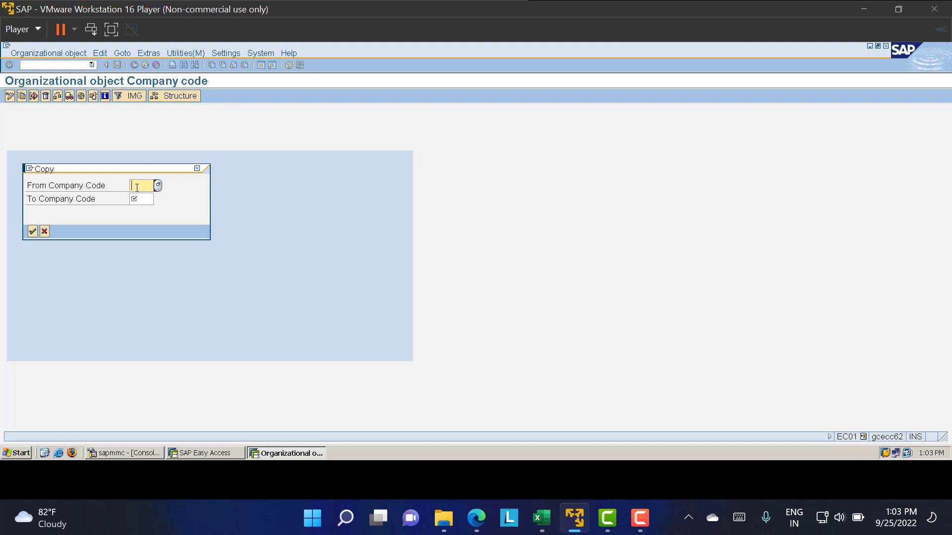
type("1000")
left_click(135, 201)
type("LT01")
left_click(32, 232)
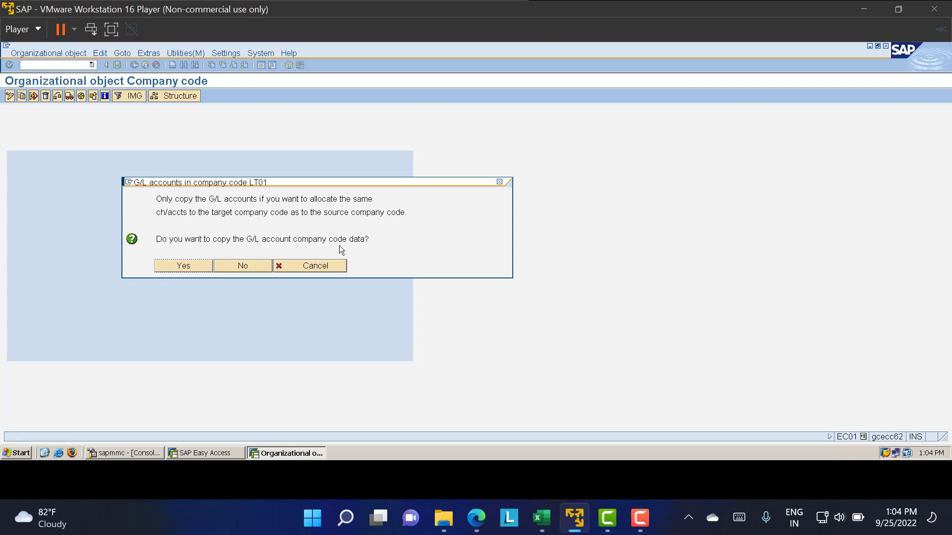
Include the G/L account company code data in the copy and allocate the different local currency INR to the target company code
left_click(174, 269)
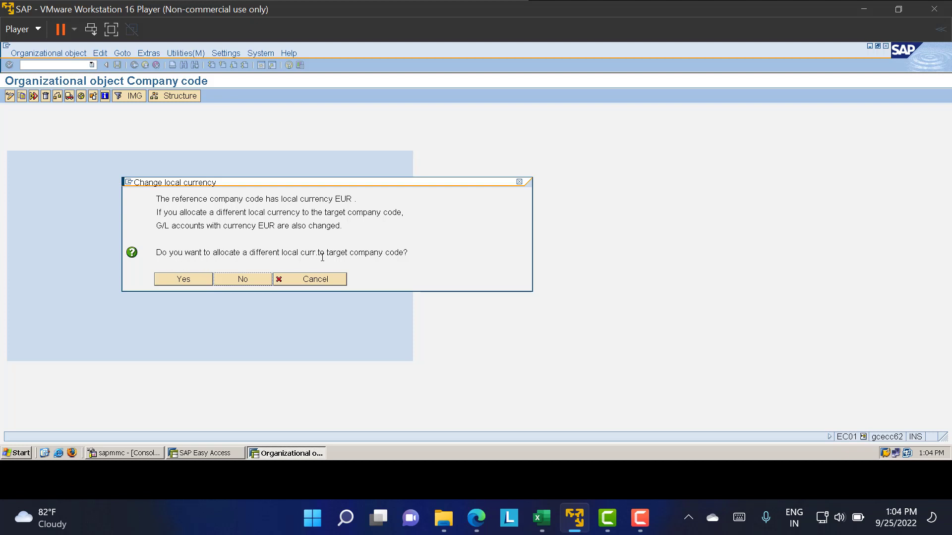
left_click(188, 280)
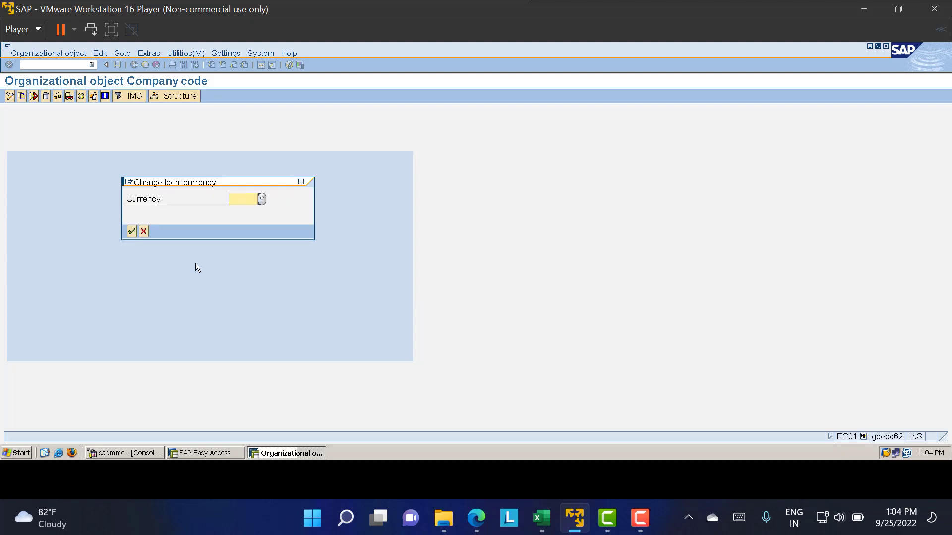
type("INT")
left_click(132, 232)
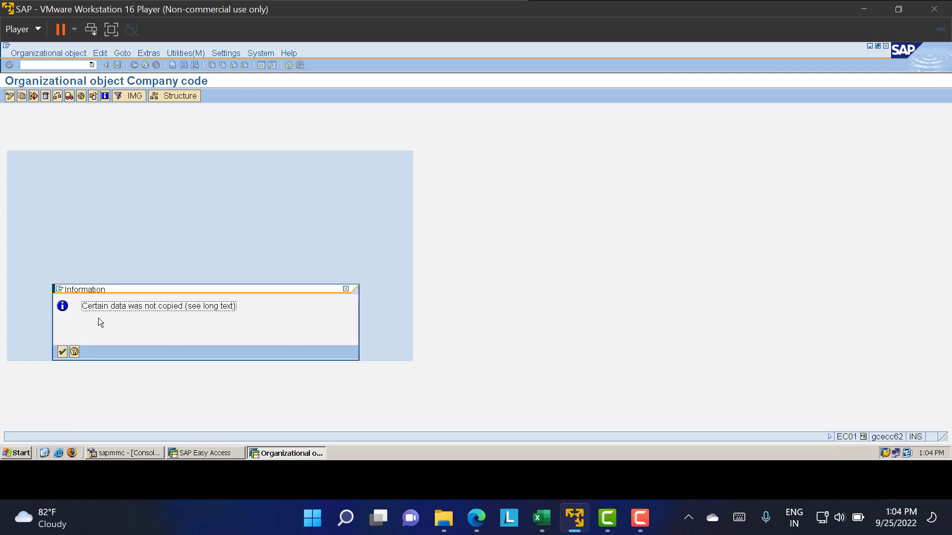
Acknowledge the copy information messages and record the company code copy in the LT01 PROJECTS customizing request
left_click(62, 351)
left_click(63, 366)
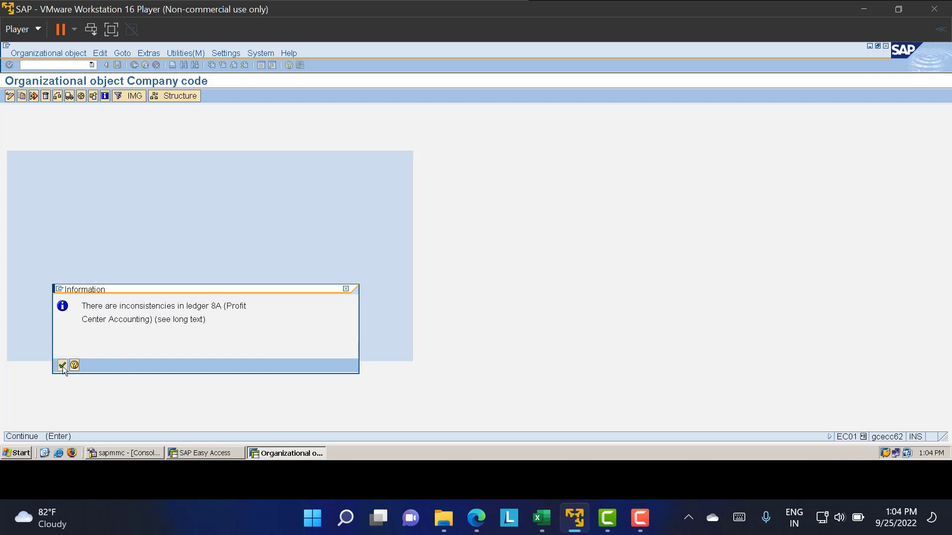
left_click(58, 378)
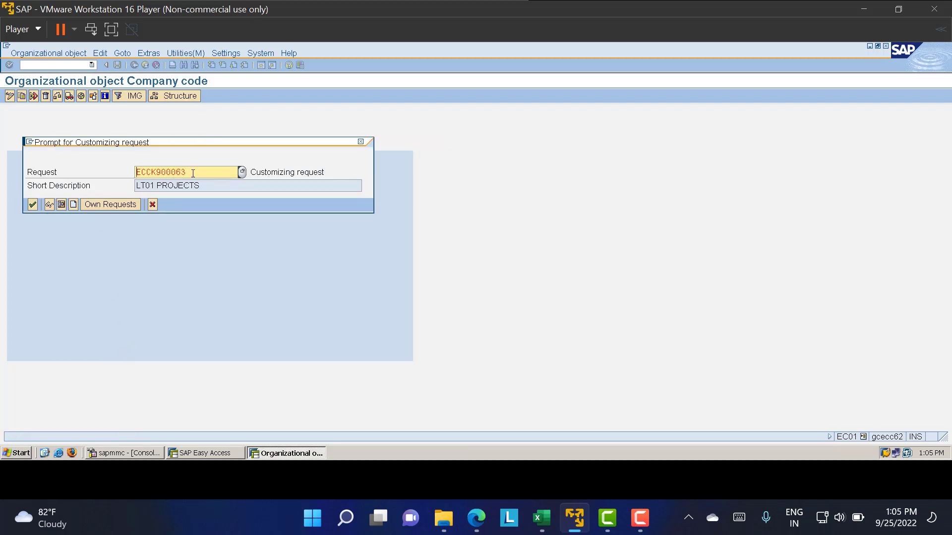
left_click_drag(193, 173, 88, 188)
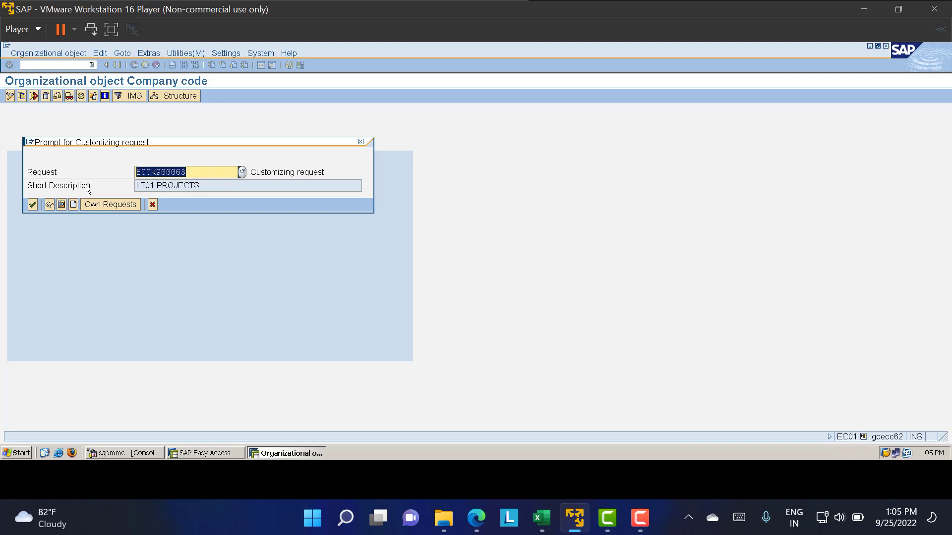
left_click(195, 172)
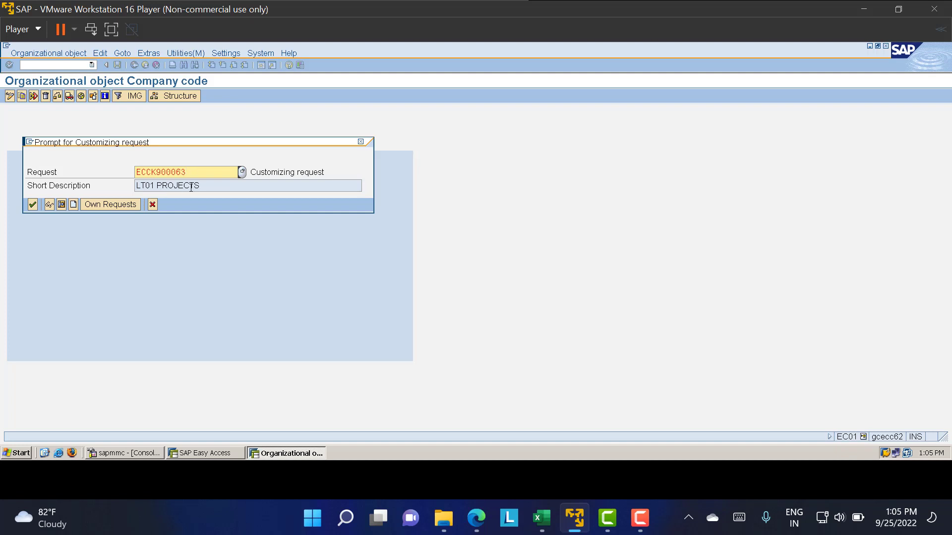
left_click(32, 205)
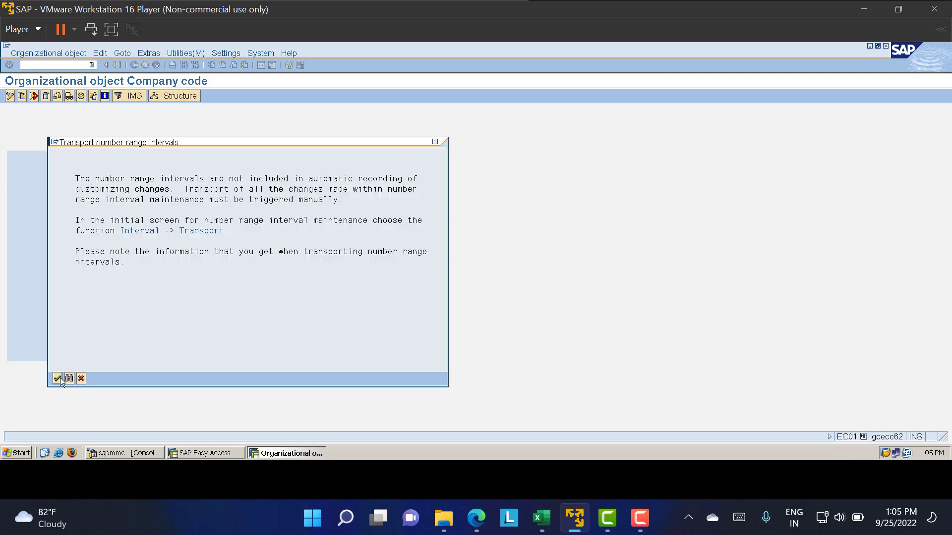
Copy the number range intervals from company code 1000 to LT01, acknowledging the transport notices
left_click(59, 380)
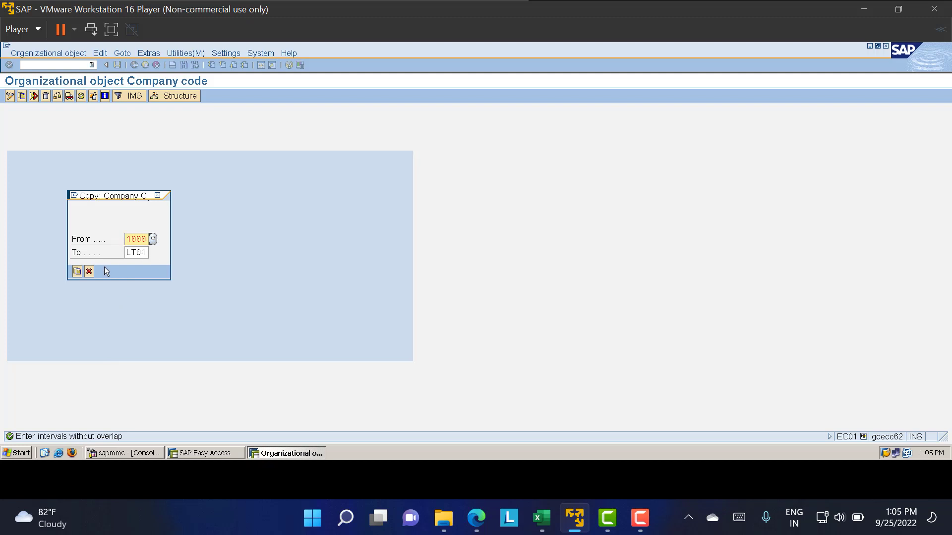
left_click(78, 271)
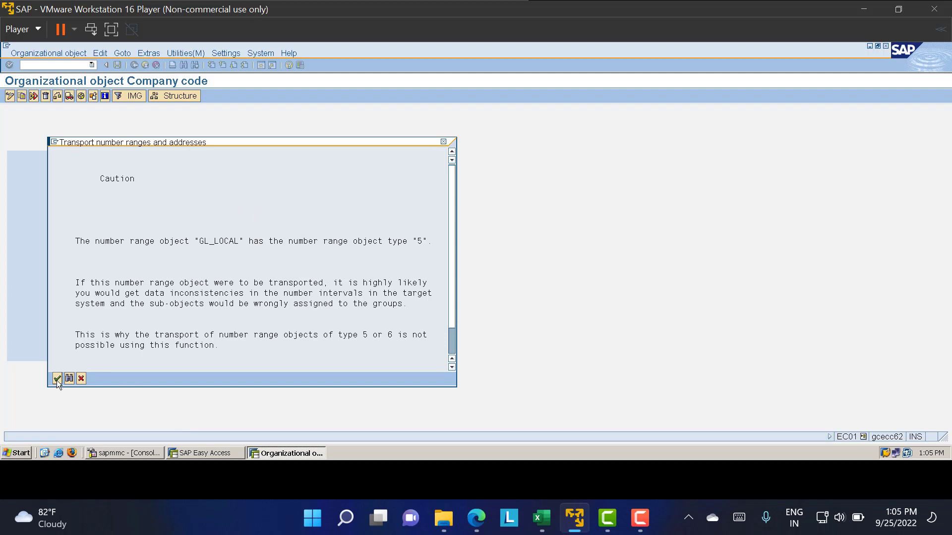
left_click(56, 379)
left_click(57, 379)
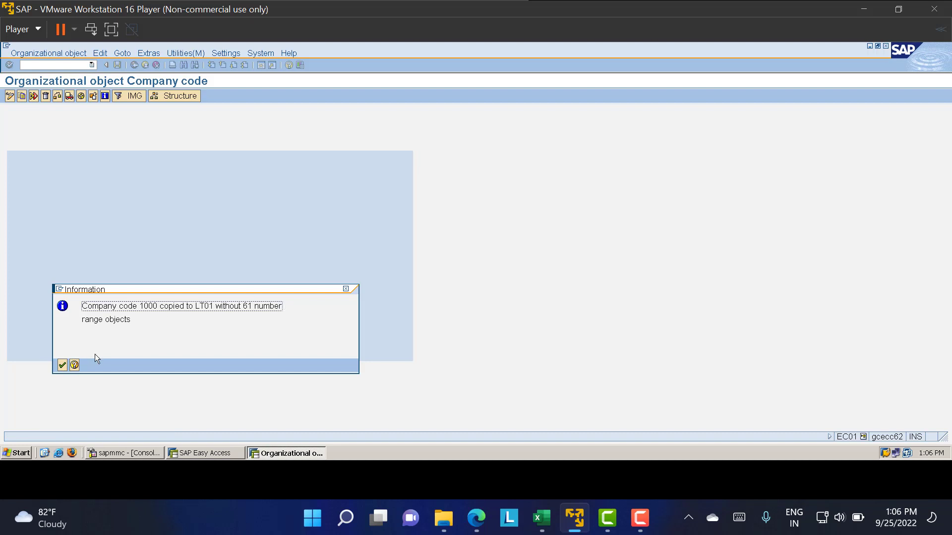
Acknowledge the final company code copy message, review the completed activities, and return to the activity selection
left_click(62, 365)
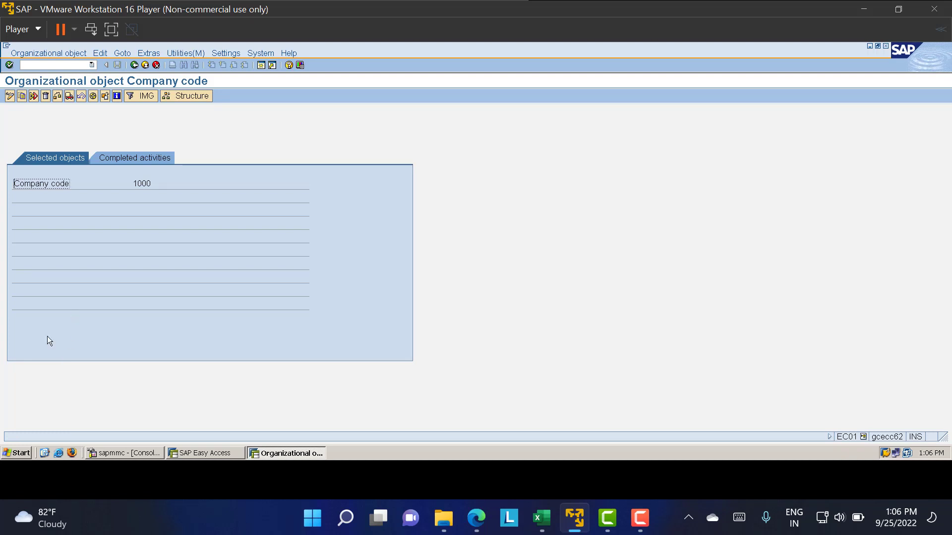
left_click(126, 157)
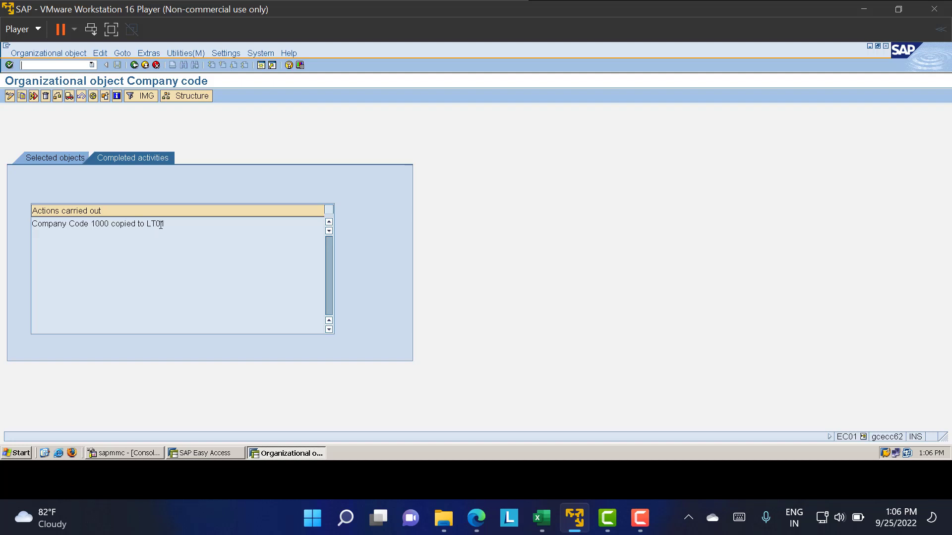
left_click(134, 66)
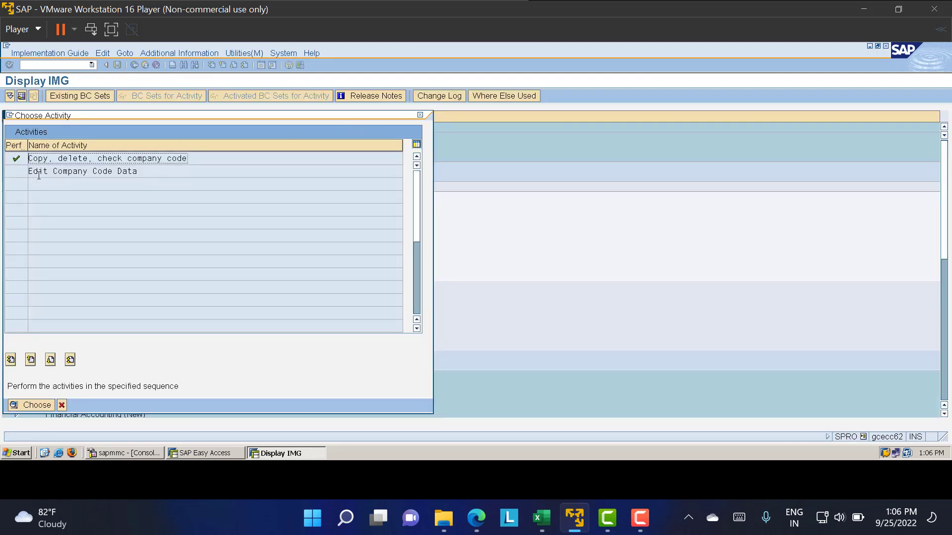
Open the Edit Company Code Data activity, locate company code LT01 in the overview and open its details
double_click(75, 172)
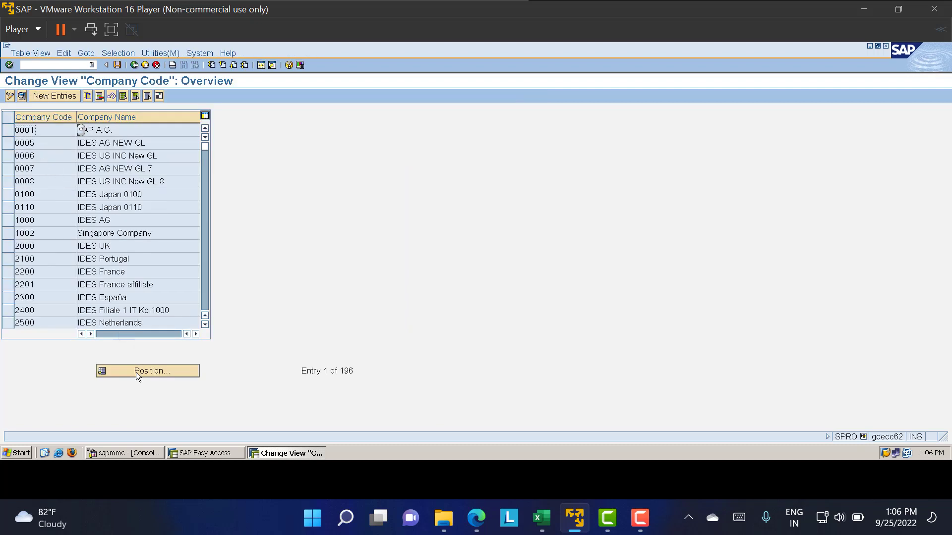
left_click(136, 372)
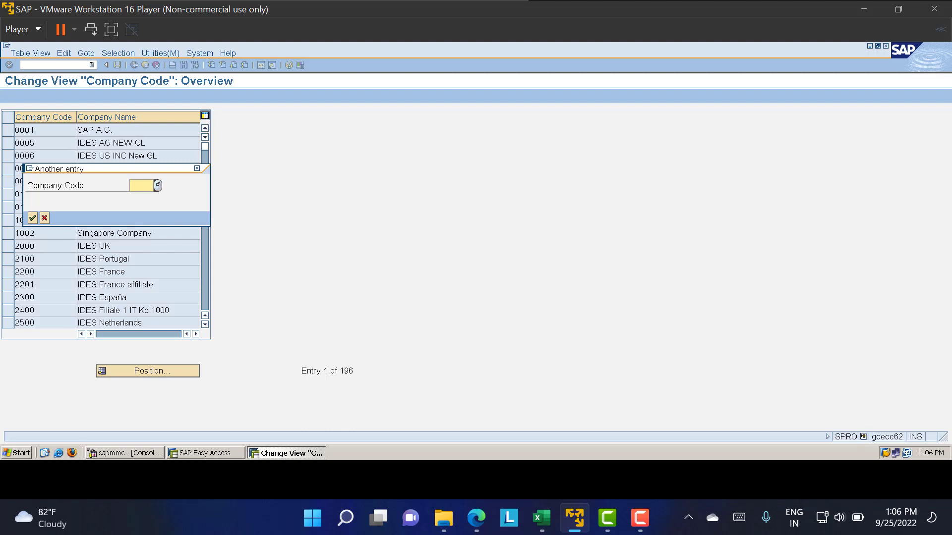
type("LT01")
key("Return")
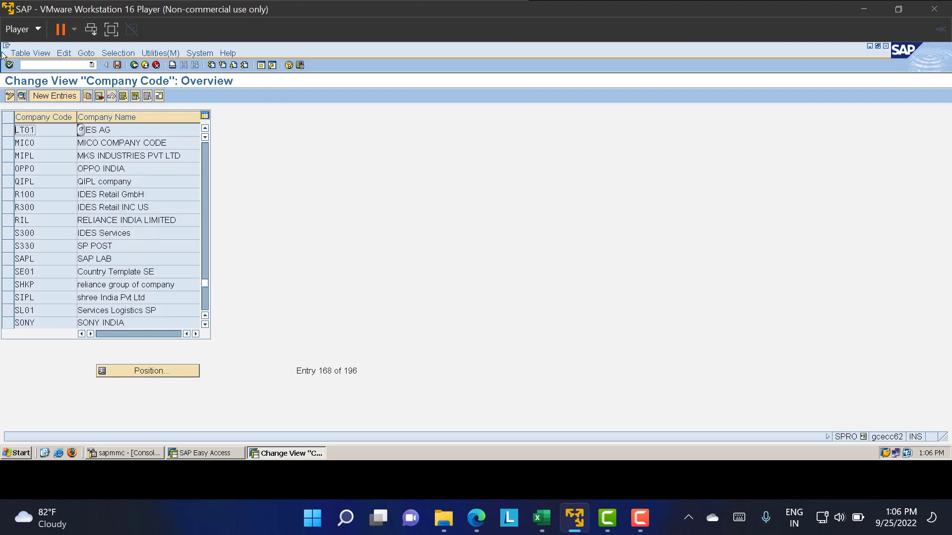
left_click(111, 131)
double_click(32, 132)
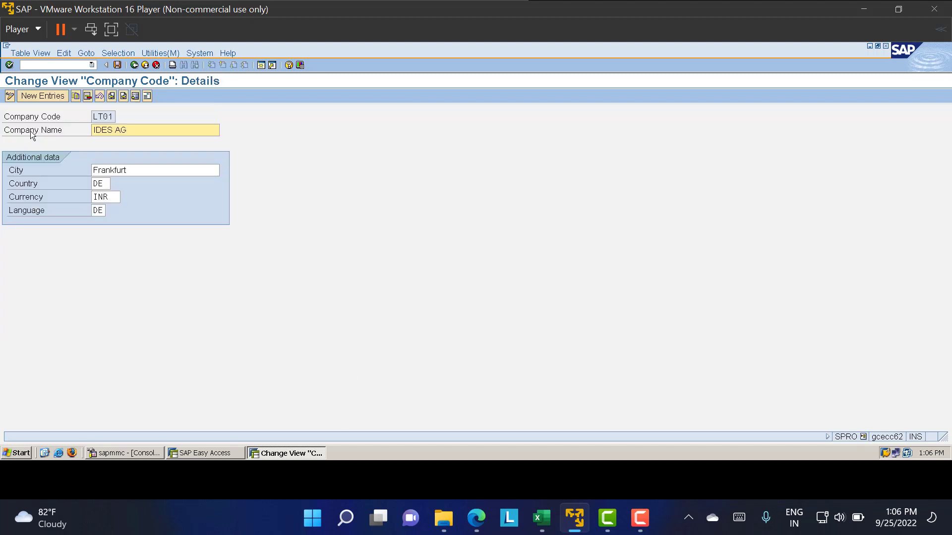
Set the company name of company code LT01 to LT01 COMPANY CODE and the city to BENGALURU
left_click_drag(136, 130, 51, 143)
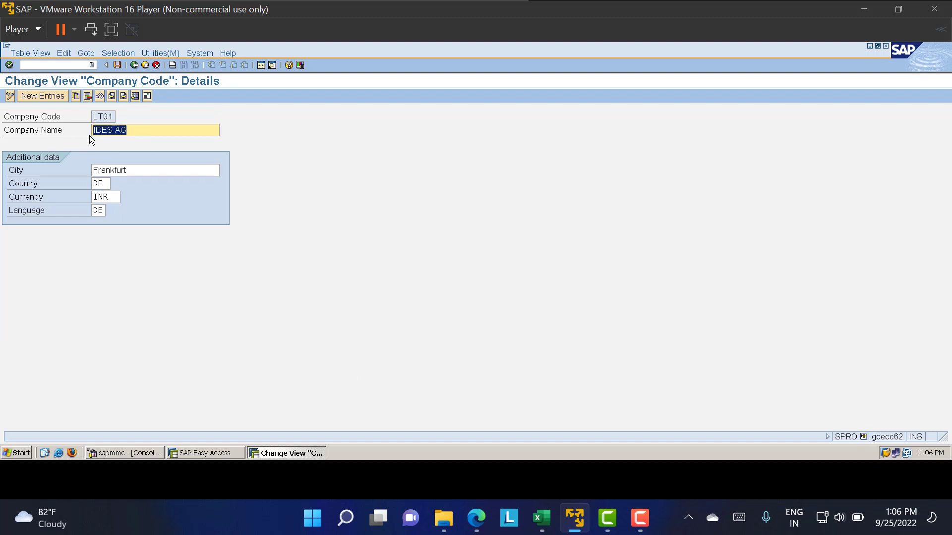
type("LT01 COMPANY CODE")
key("Tab")
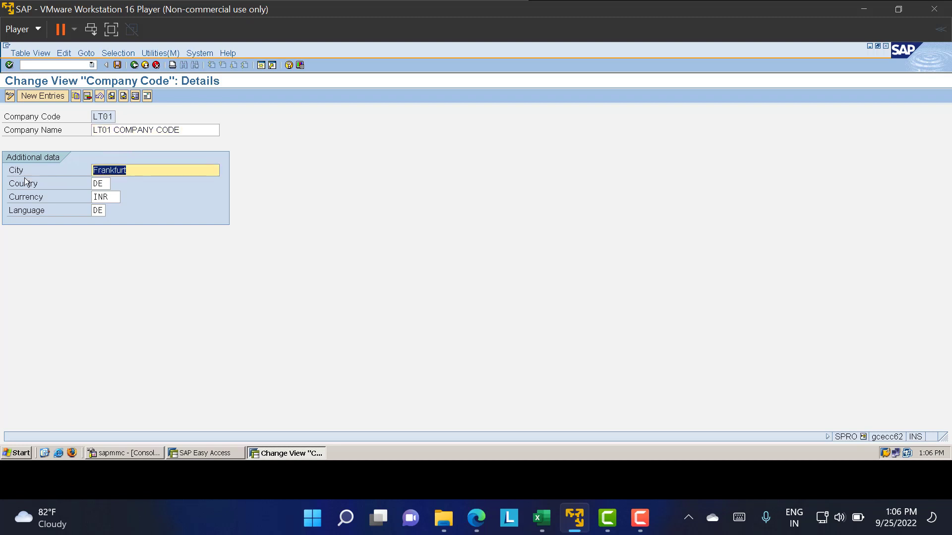
type("BENGALURU")
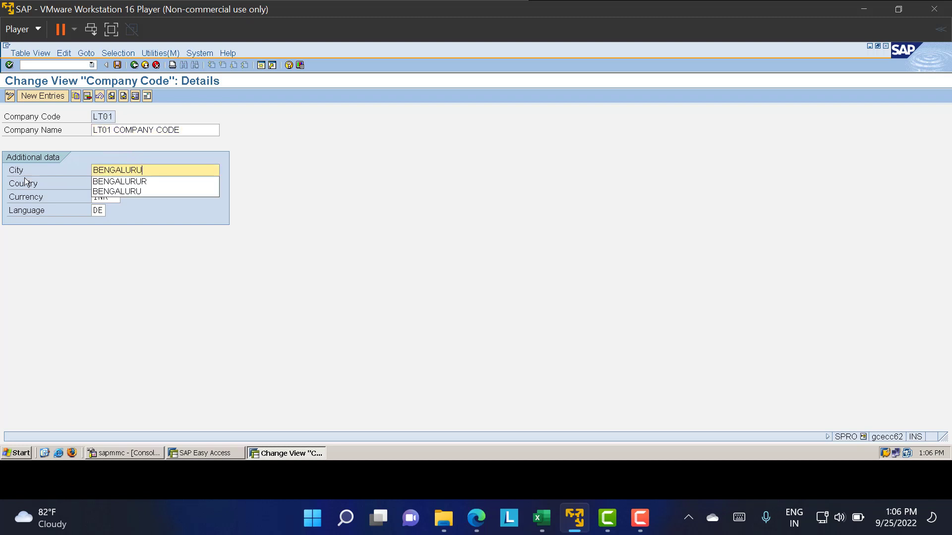
Set the country to IN and the language to EN, and save company code LT01 in the LT01 PROJECTS customizing request
key("Tab")
type("IN")
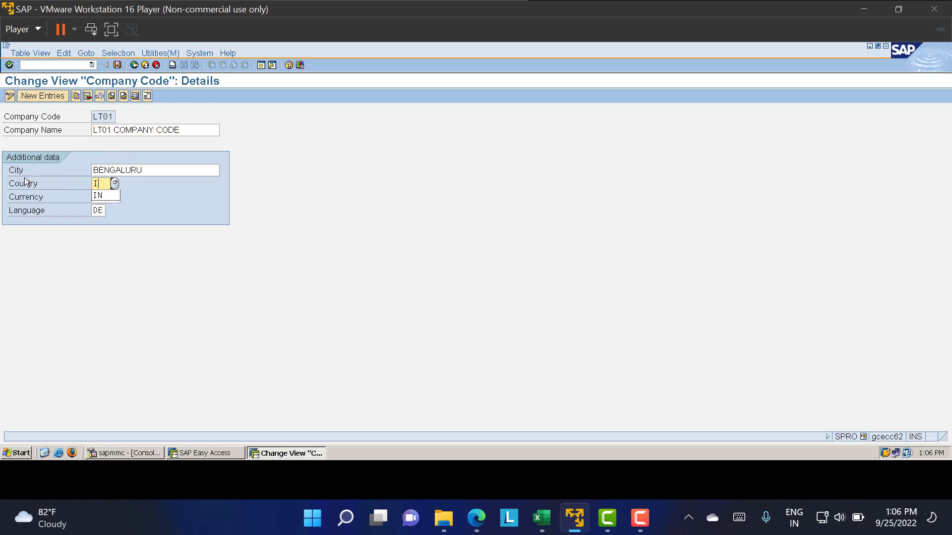
key("Tab")
key("Tab")
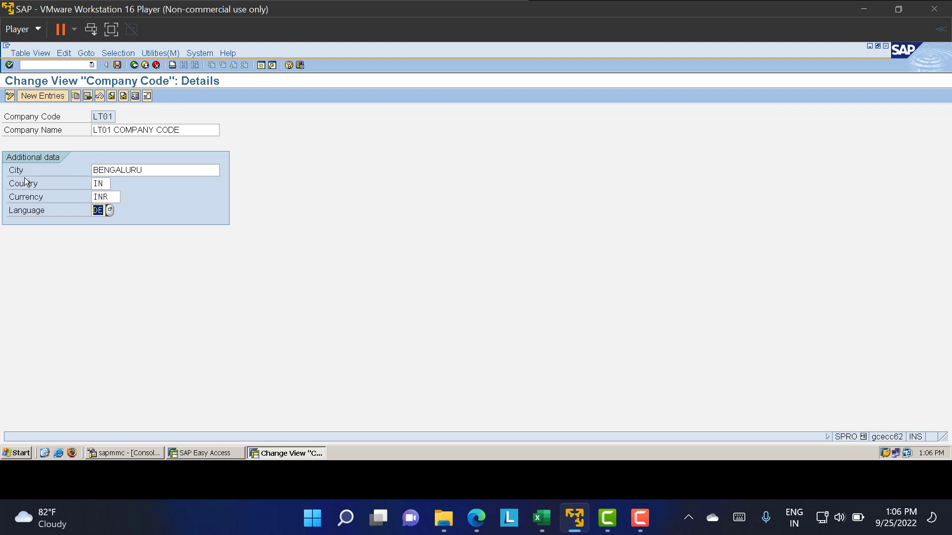
type("EN")
key("Return")
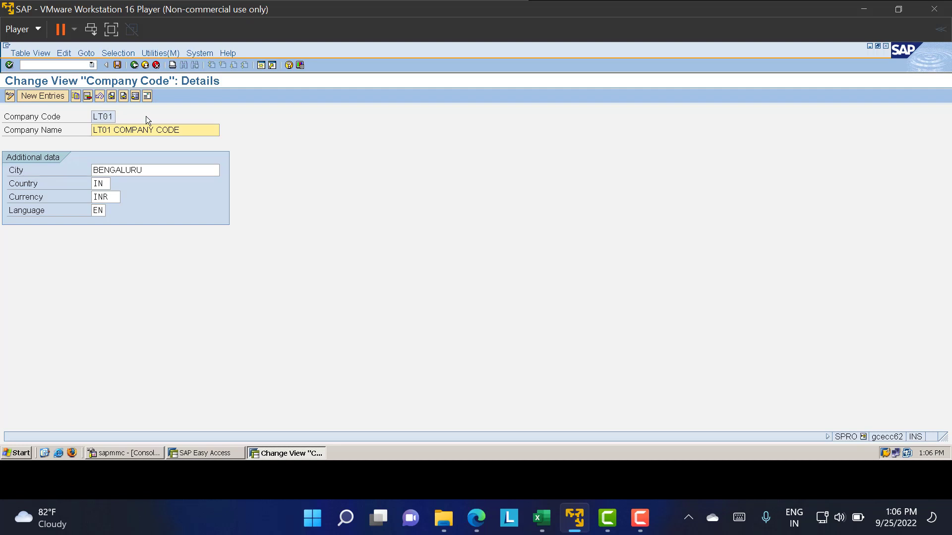
left_click(118, 65)
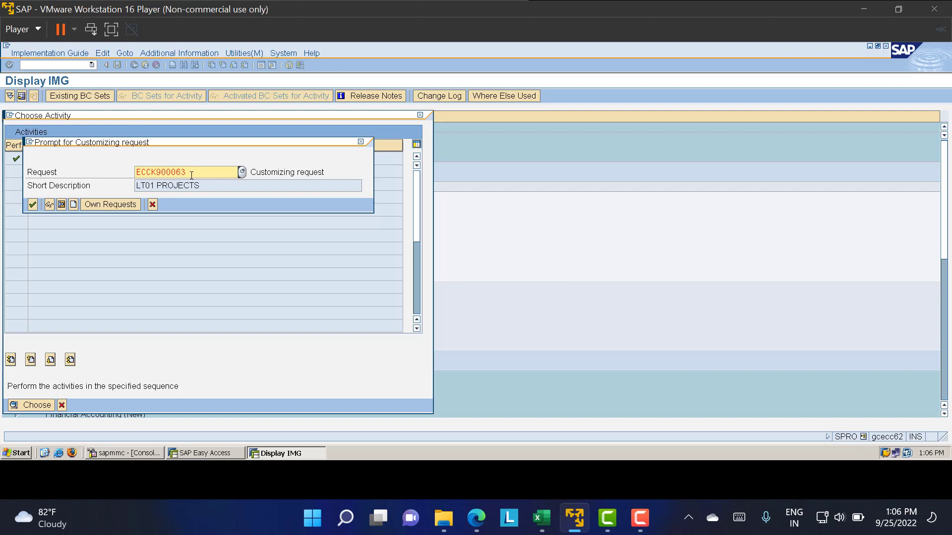
left_click(33, 204)
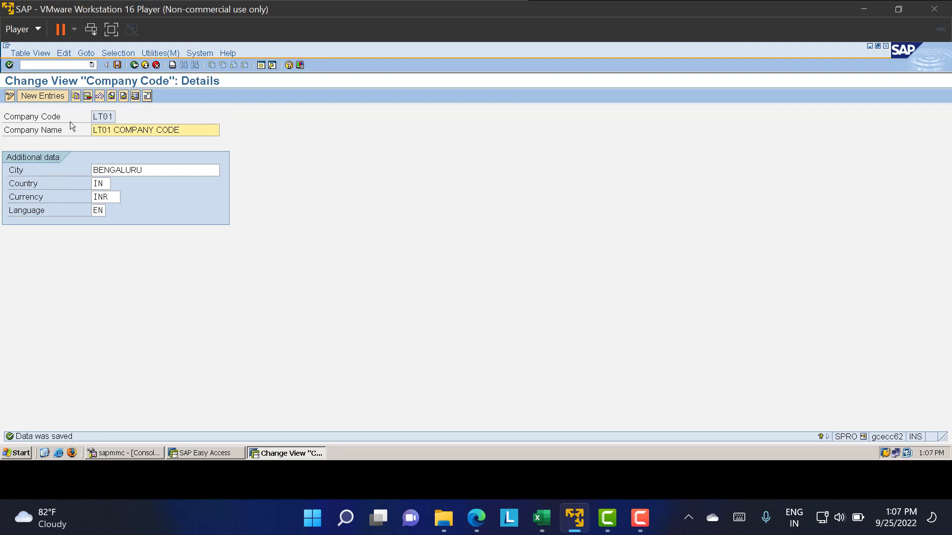
Open the address of company code LT01, set its name to LT01 COMPANY CODE and clear the three additional name lines
left_click(147, 95)
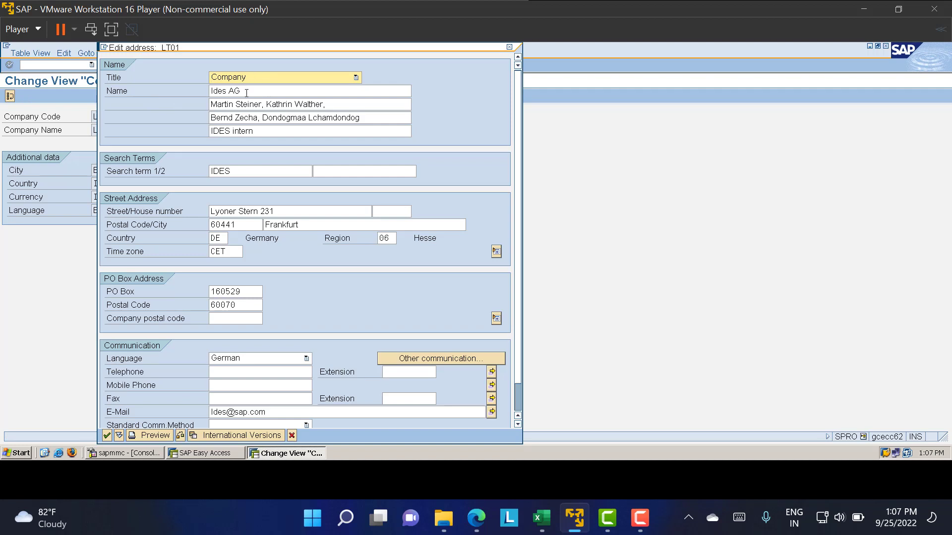
left_click_drag(244, 92, 176, 97)
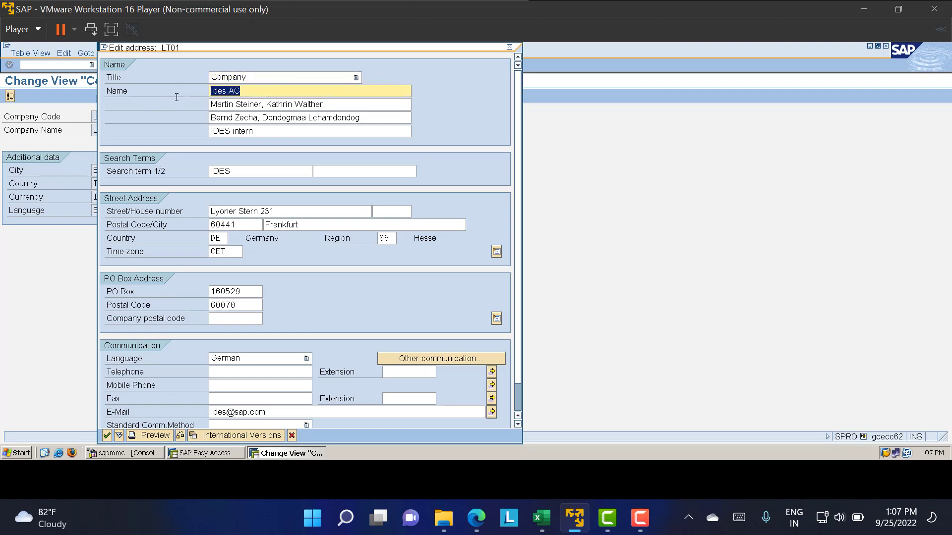
type("LT01 COMPANY CODE")
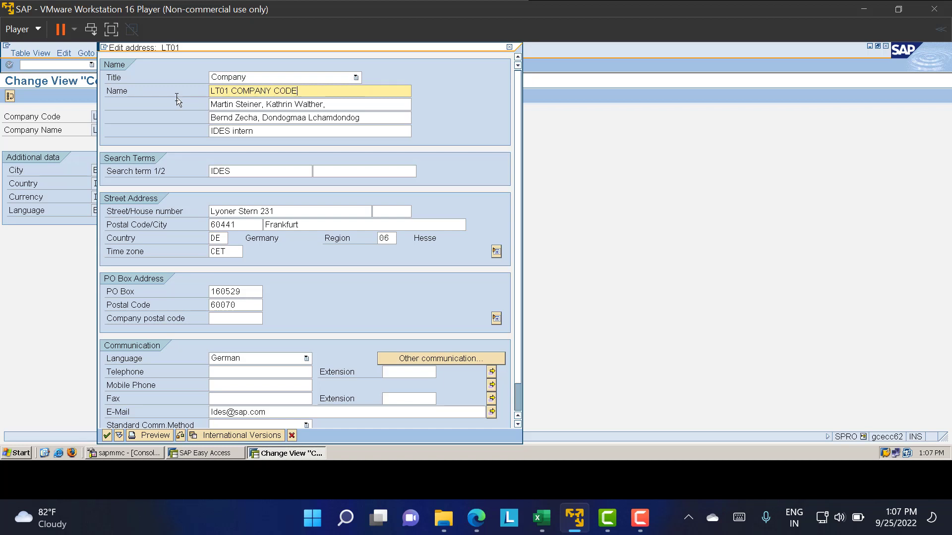
key("Tab")
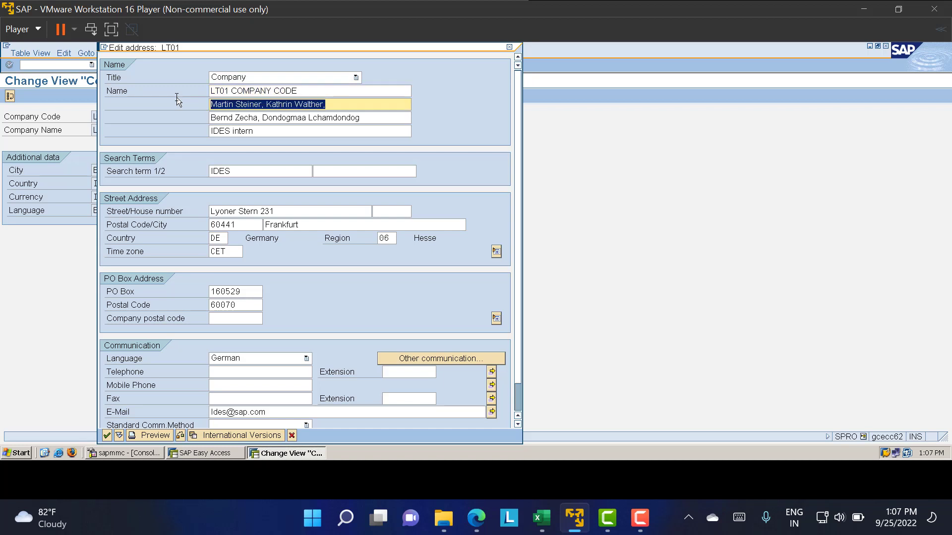
key("Delete")
key("Tab")
key("Delete")
key("Tab")
key("Delete")
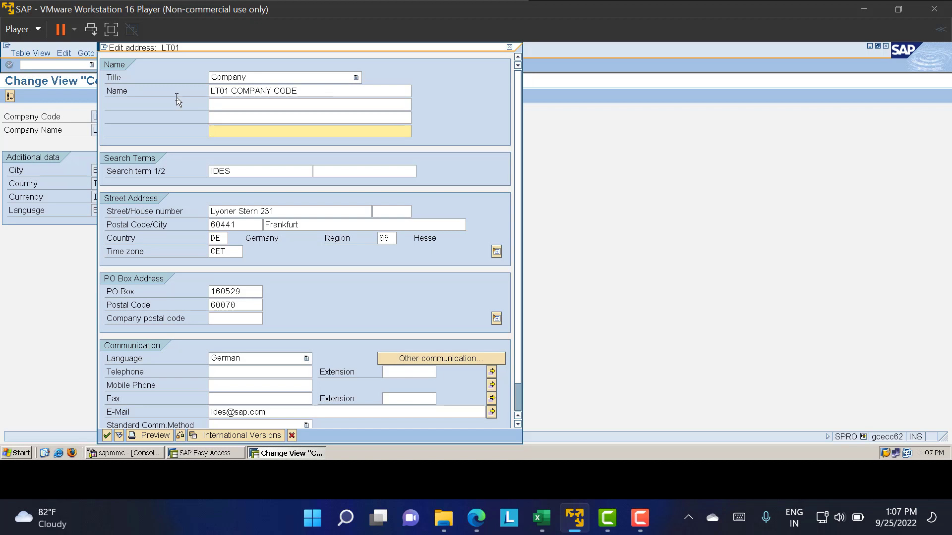
Set the first search term of the address to LT01 and clear the street
key("Tab")
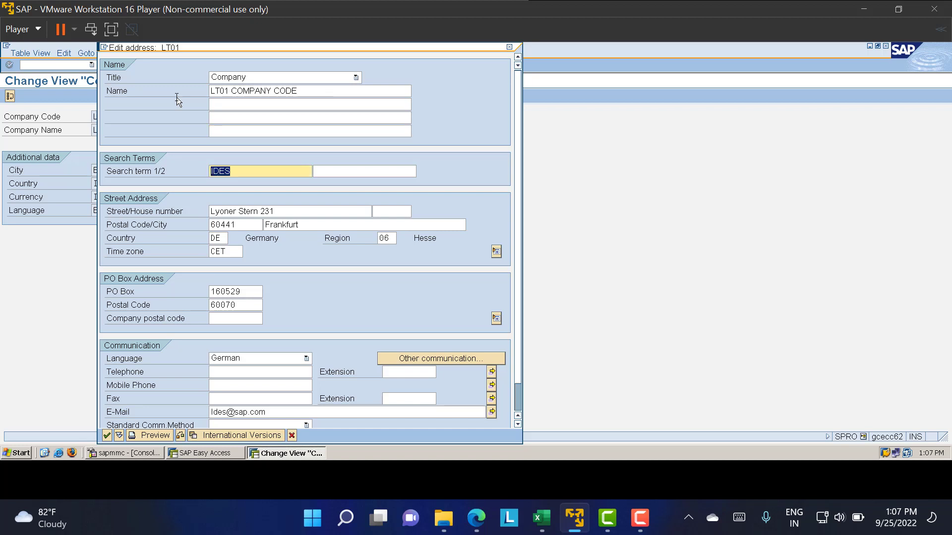
type("LT01")
key("Tab")
key("Tab")
key("Delete")
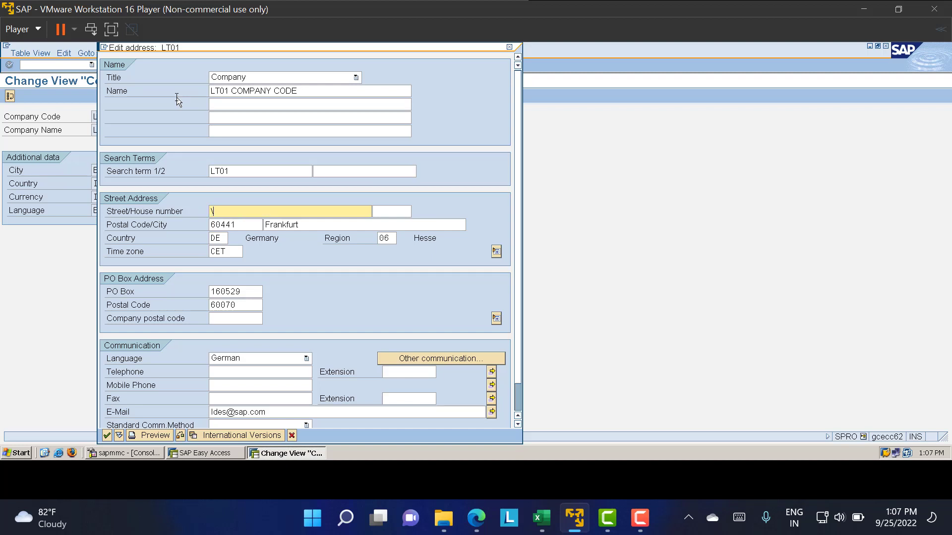
type("\\")
key("Tab")
key("shift+Tab")
key("Delete")
key("Tab")
key("Tab")
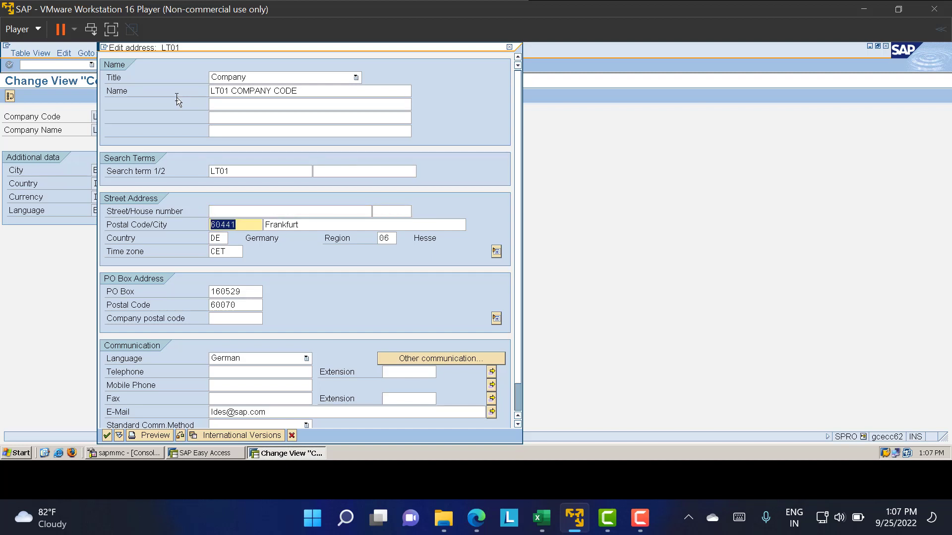
Enter the postal code in the street address, and set the city to BENGALURU and the country to IN
type("560001")
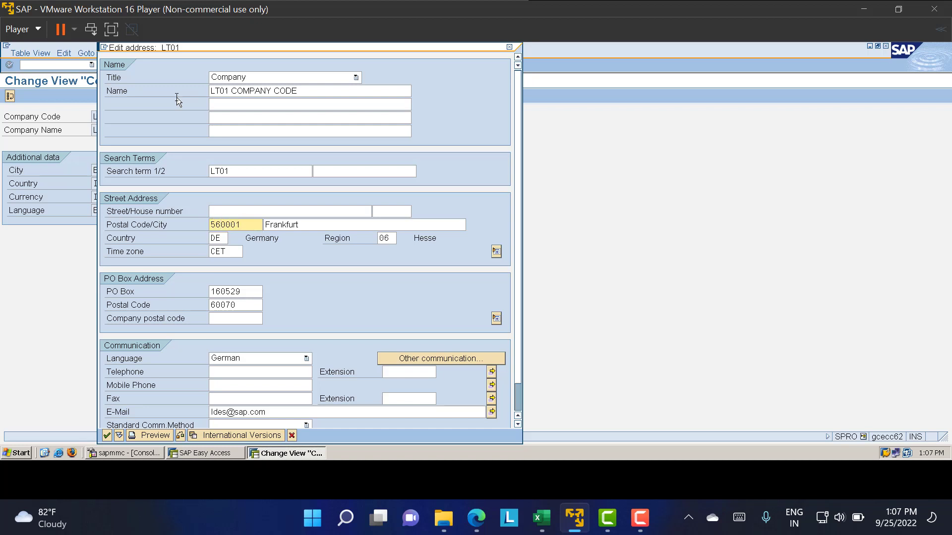
key("BackSpace")
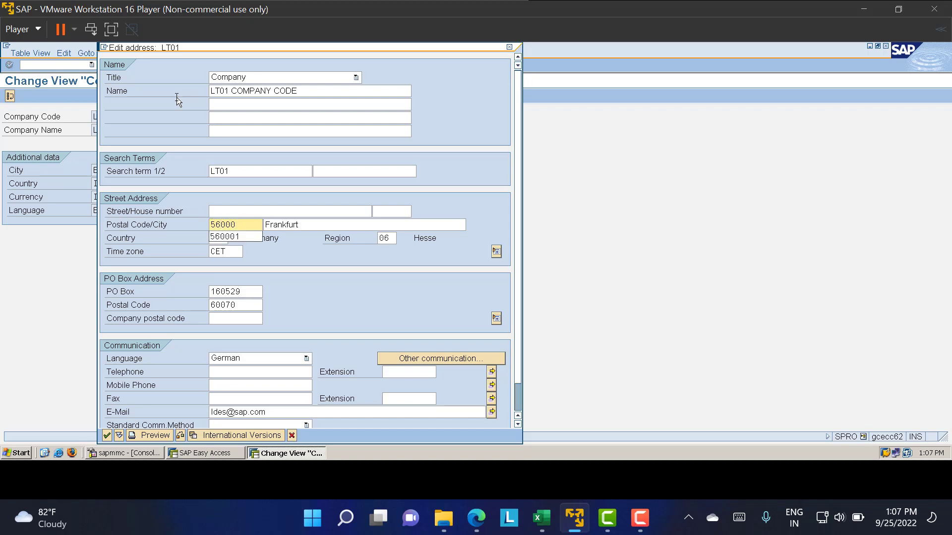
type("1")
key("Tab")
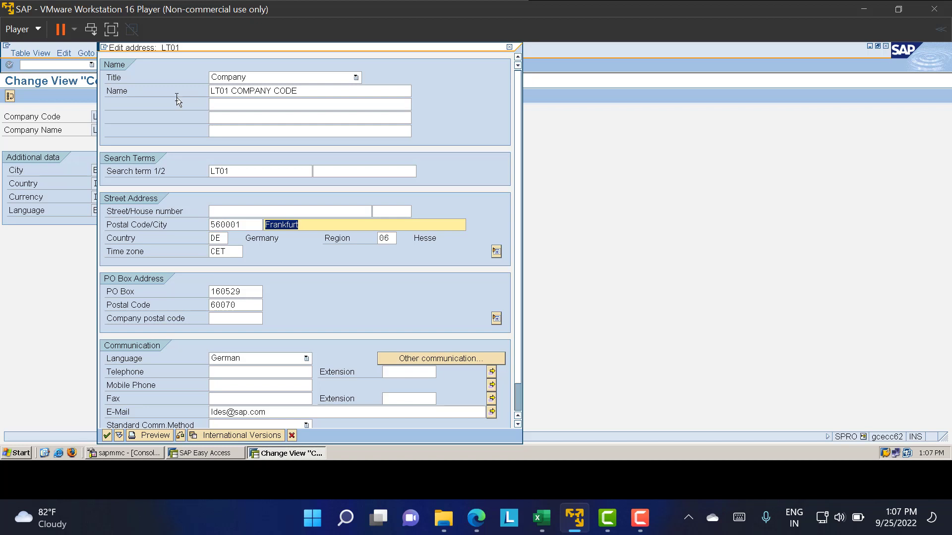
type("BEN")
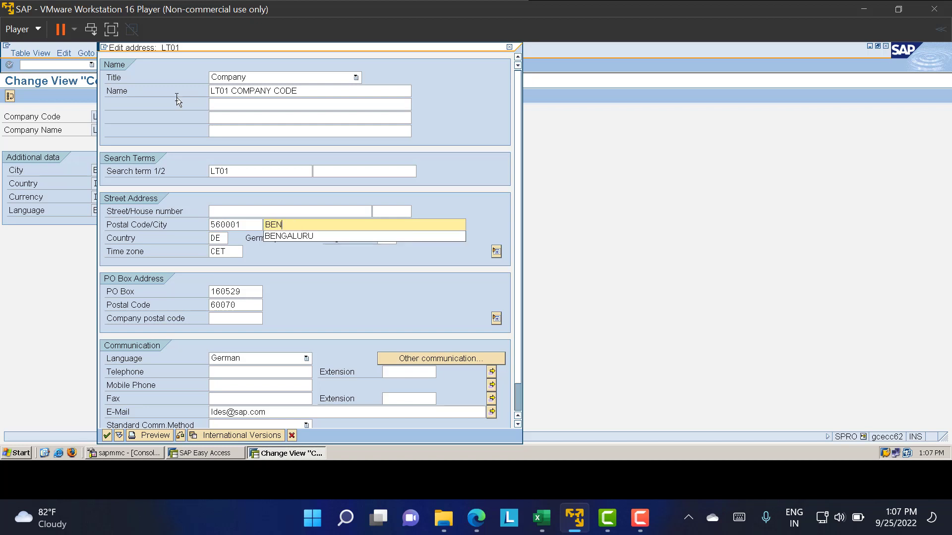
type("GALURU")
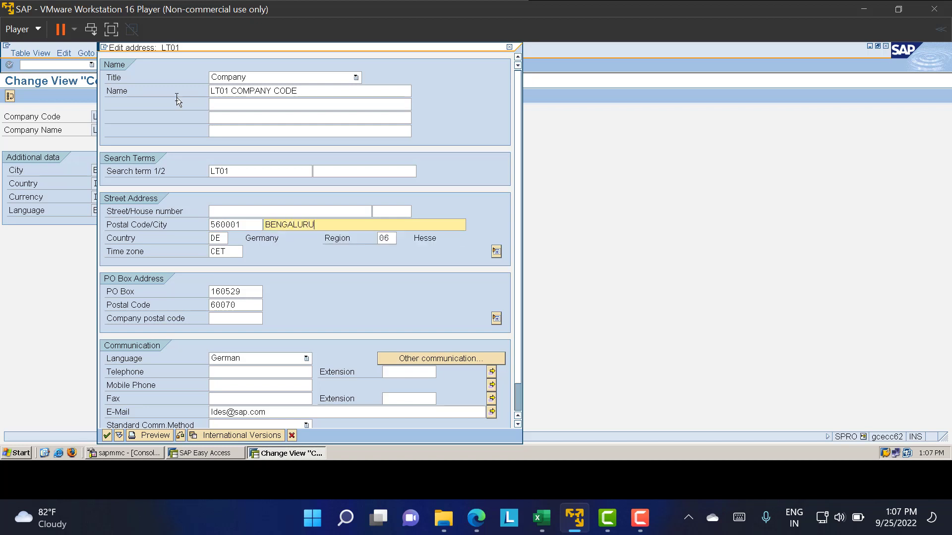
key("Tab")
type("IN")
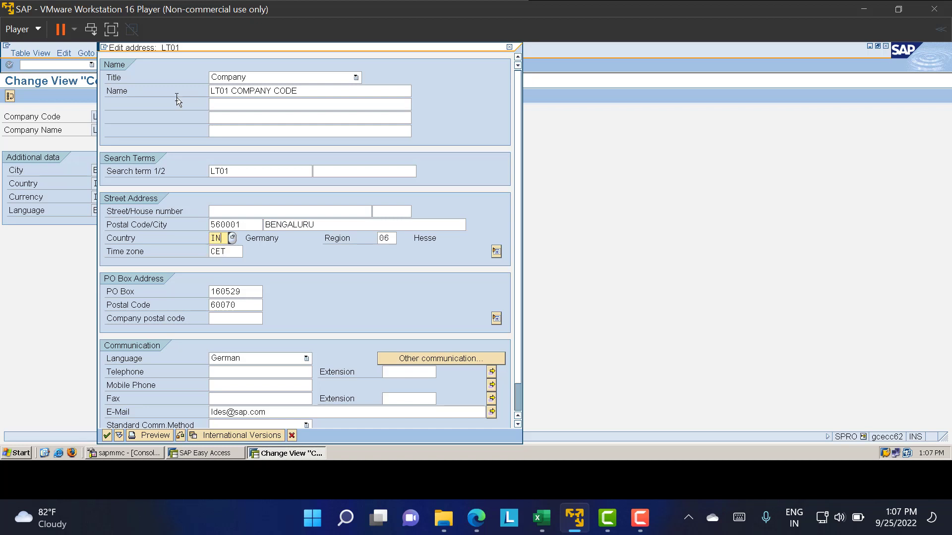
Choose region 10, Karnataka, from the region value list for the street address
key("Tab")
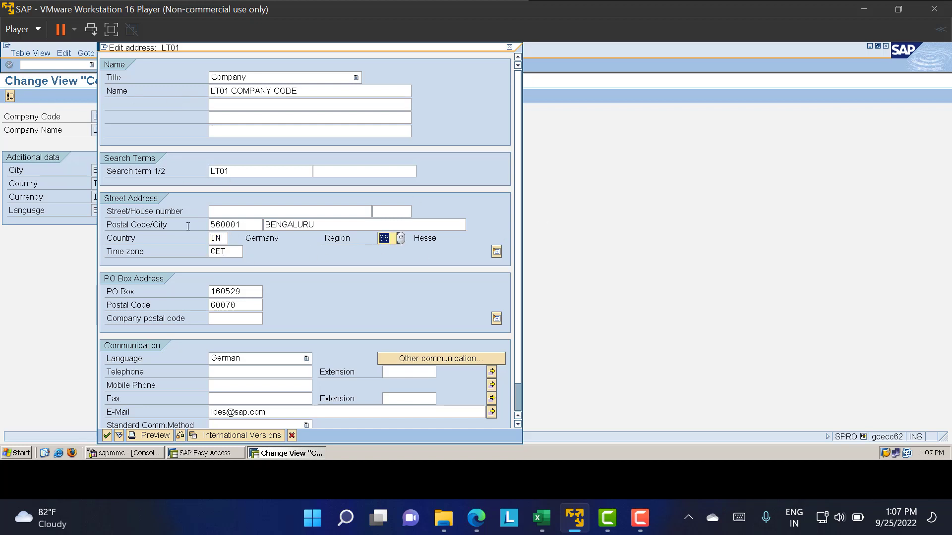
left_click(401, 238)
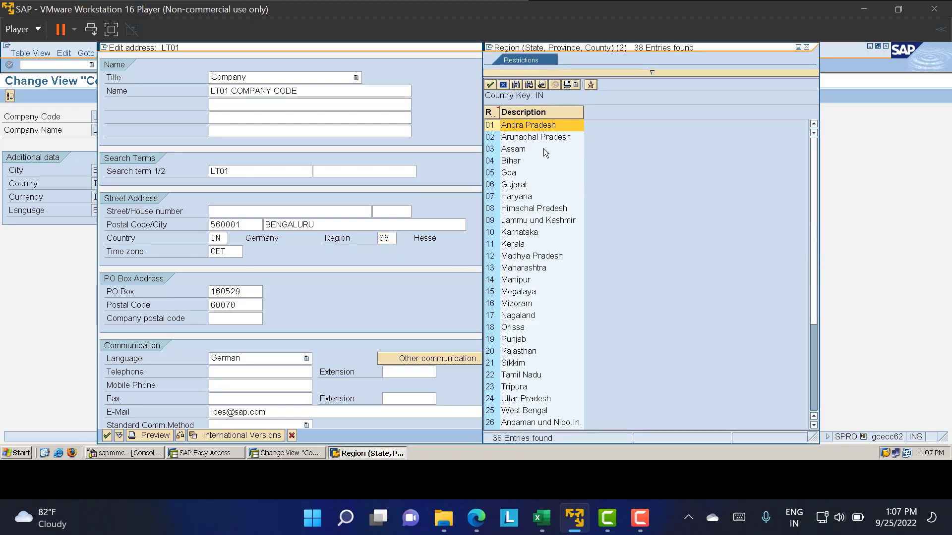
double_click(513, 232)
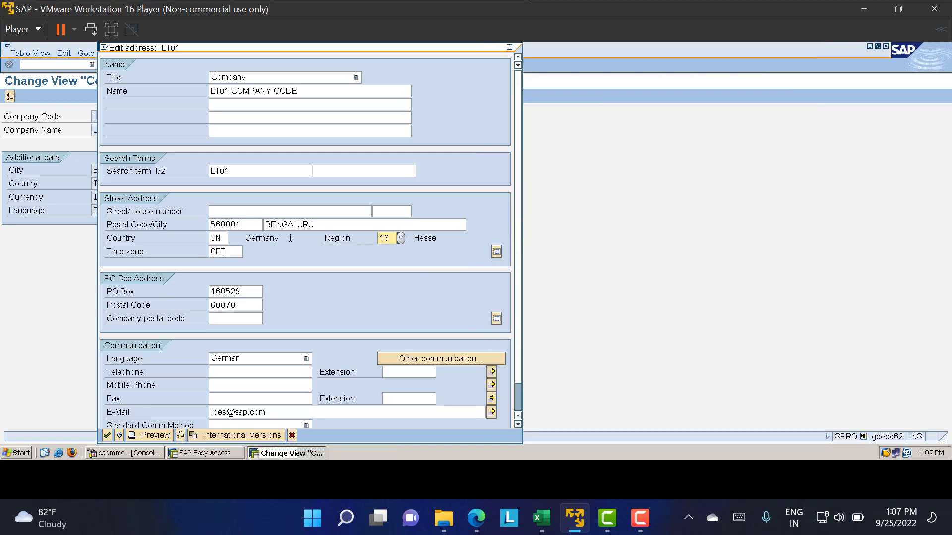
Choose the time zone INDIA from the value list for the street address of company code LT01
left_click(231, 252)
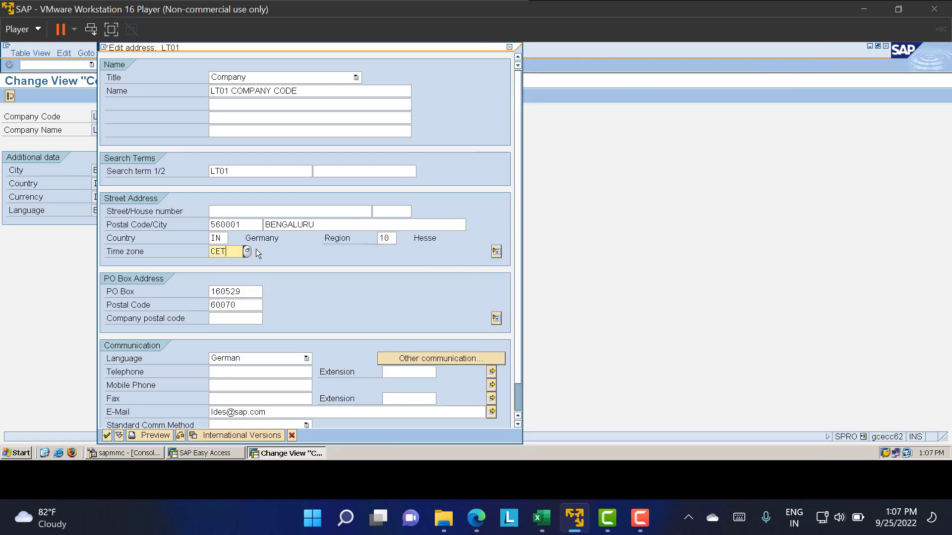
left_click(244, 252)
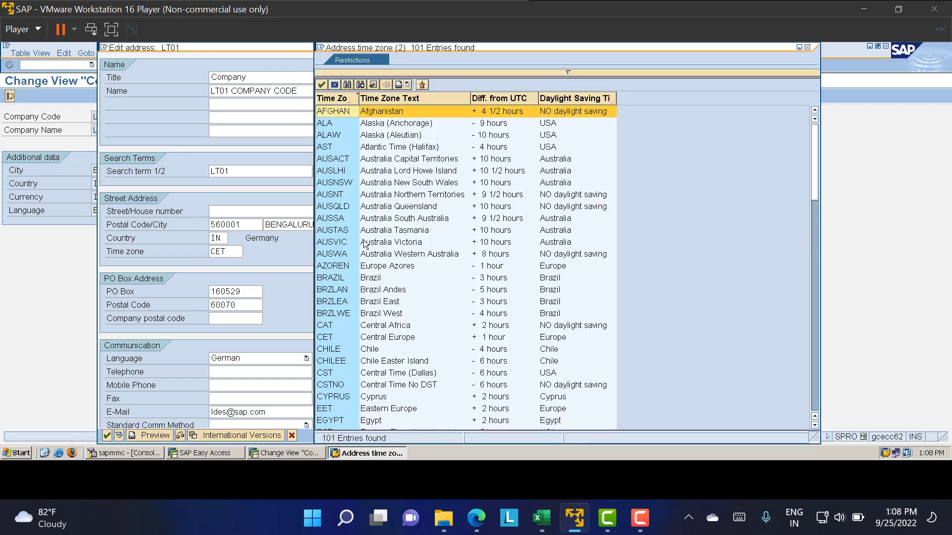
scroll(399, 281, "down", 7)
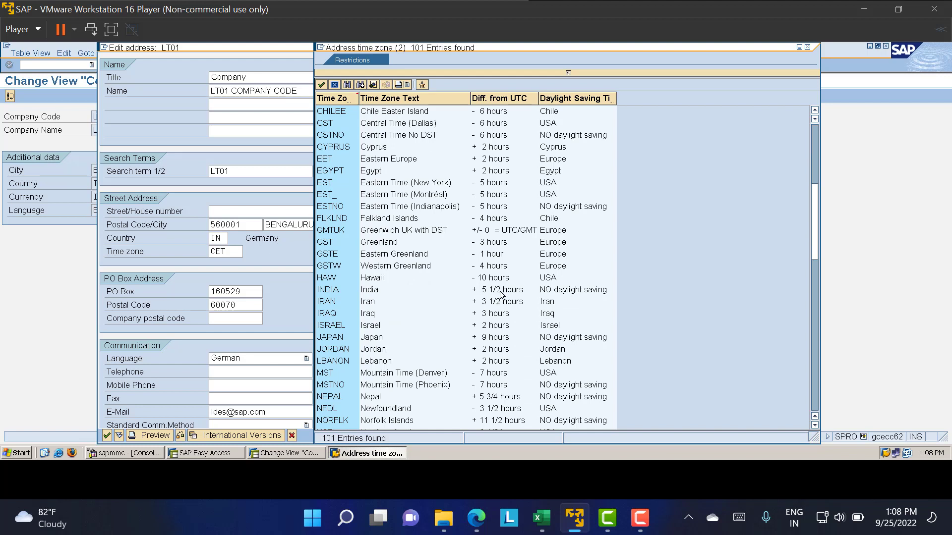
double_click(362, 293)
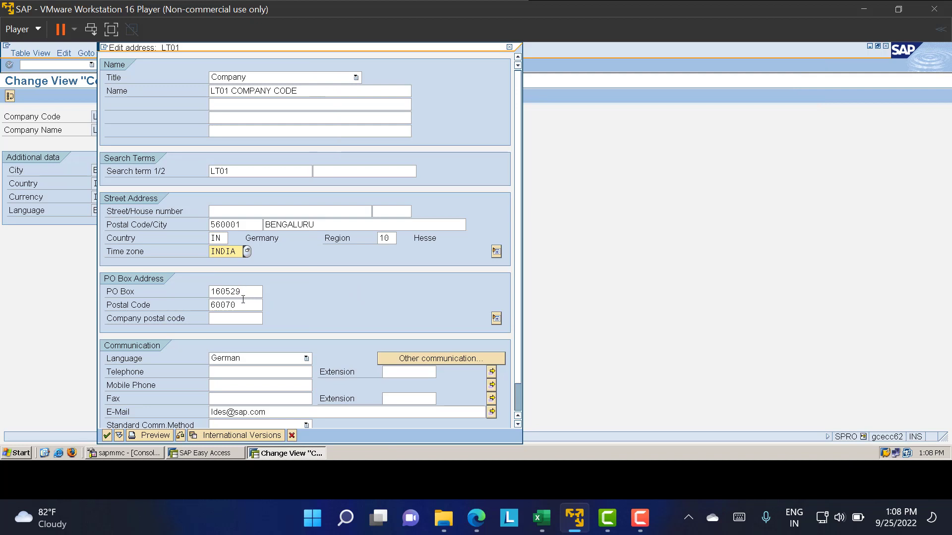
Clear the PO box and its postal code in the PO Box Address section
left_click(242, 297)
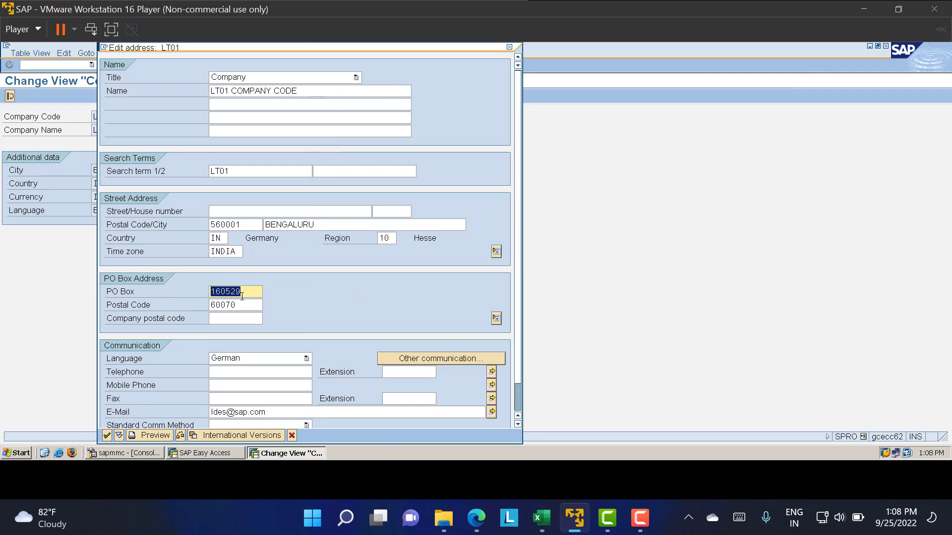
key("Delete")
key("Tab")
key("Delete")
key("Tab")
key("Tab")
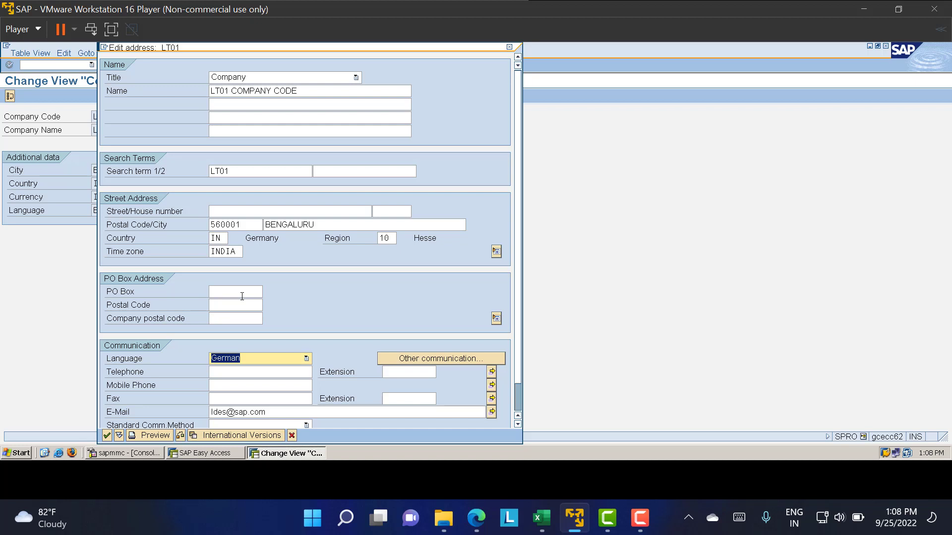
Set the communication language to English, clear the e-mail field and accept the company code address
type("En")
key("Tab")
key("Tab")
key("Tab")
key("Tab")
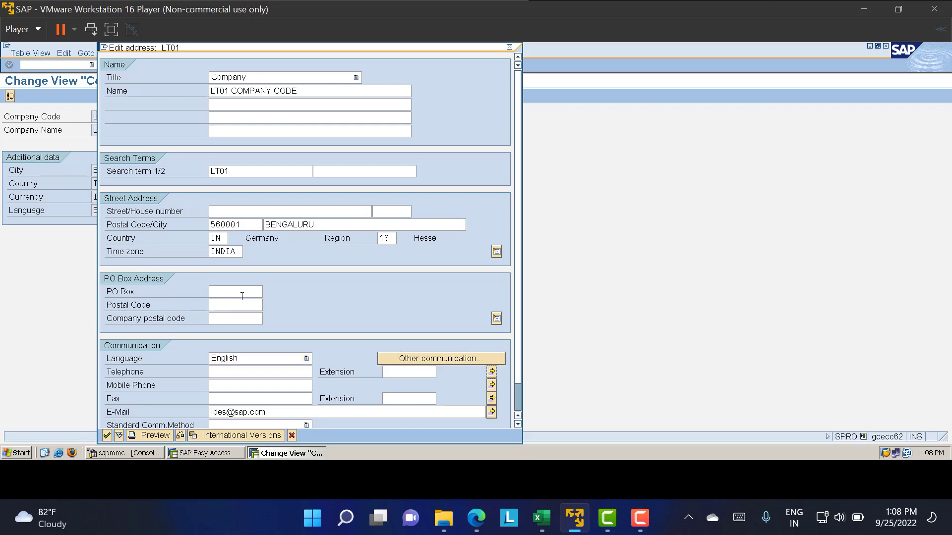
key("Tab")
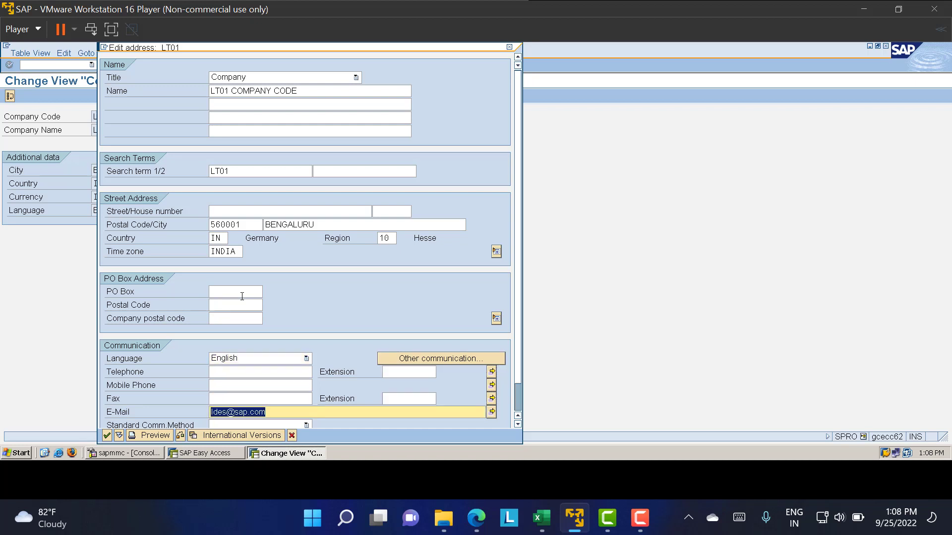
key("Delete")
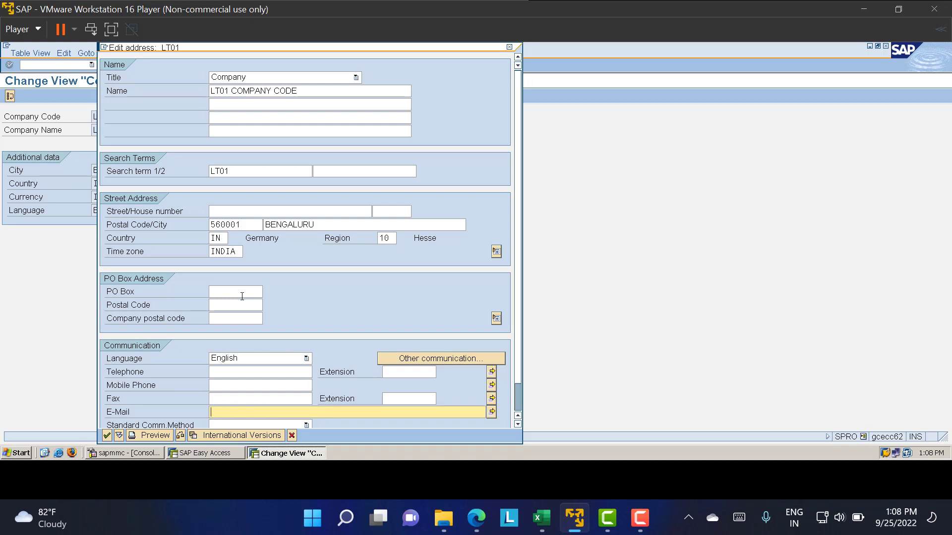
left_click(106, 436)
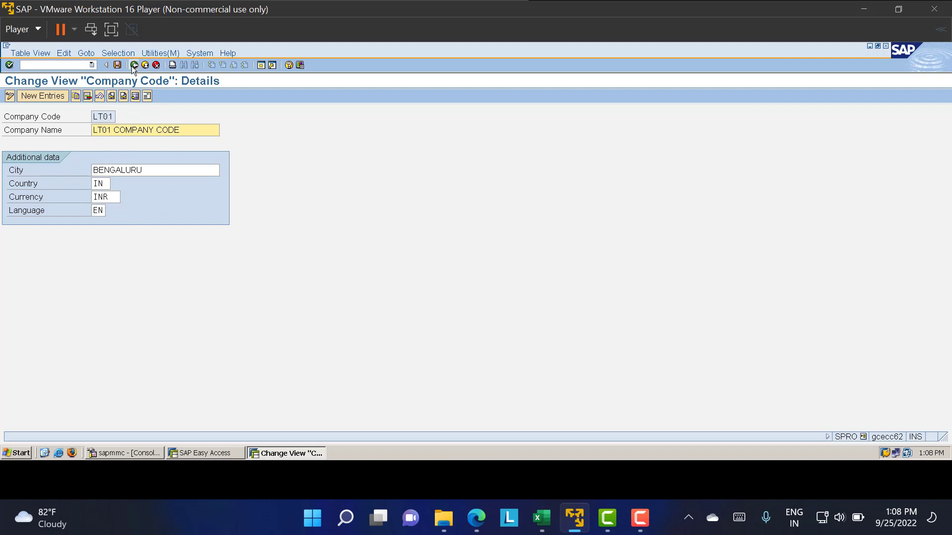
Save company code LT01 and return to the implementation guide structure, closing the activity selection
left_click(118, 65)
left_click(133, 65)
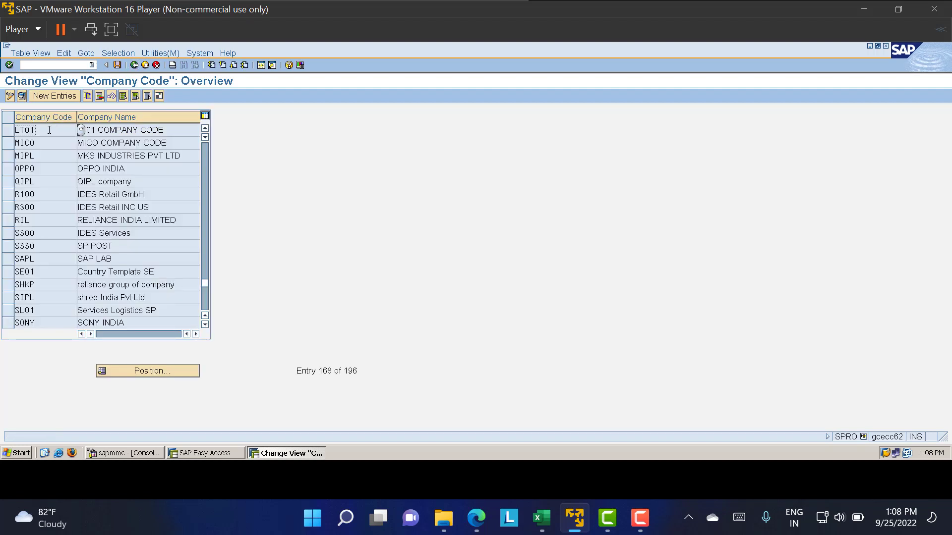
left_click(155, 130)
left_click(134, 65)
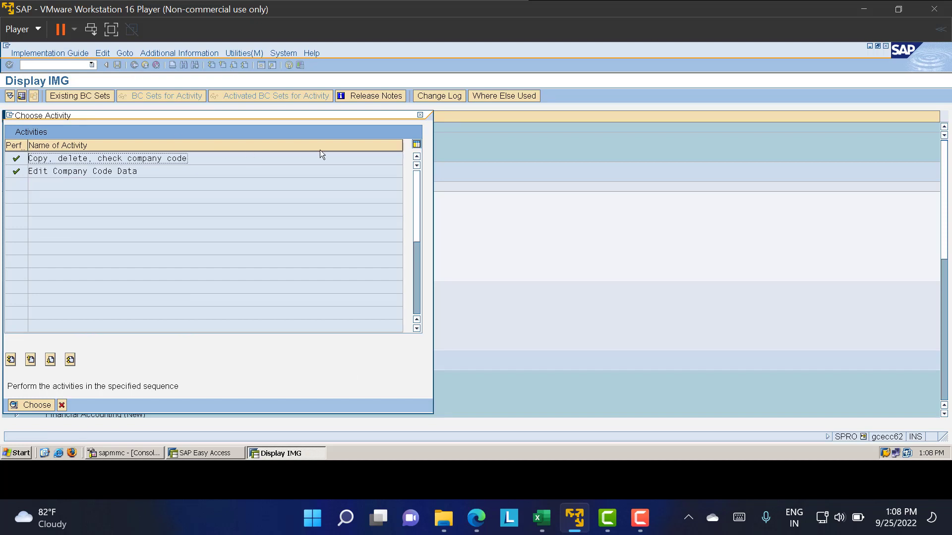
left_click(420, 115)
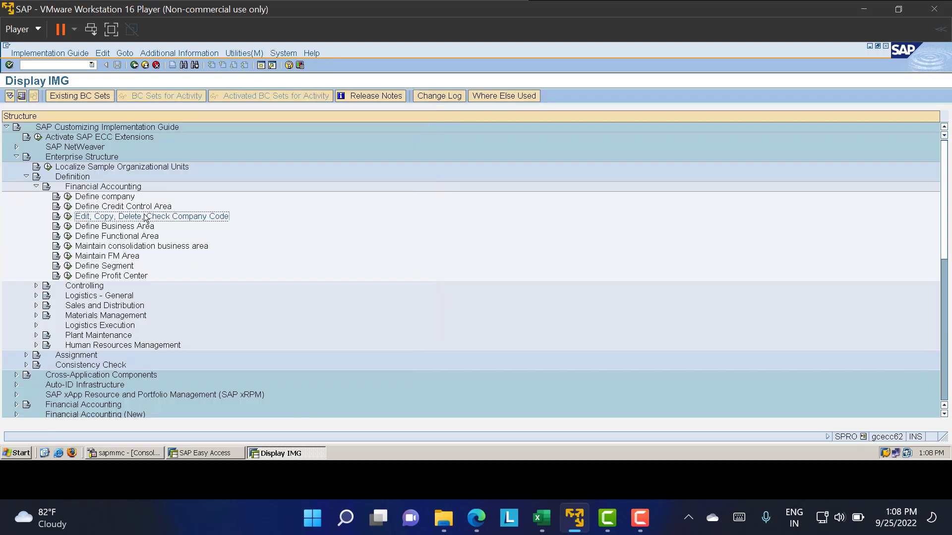
Collapse the Financial Accounting node under Definition and check the planned plant codes in the Excel workbook
left_click(37, 186)
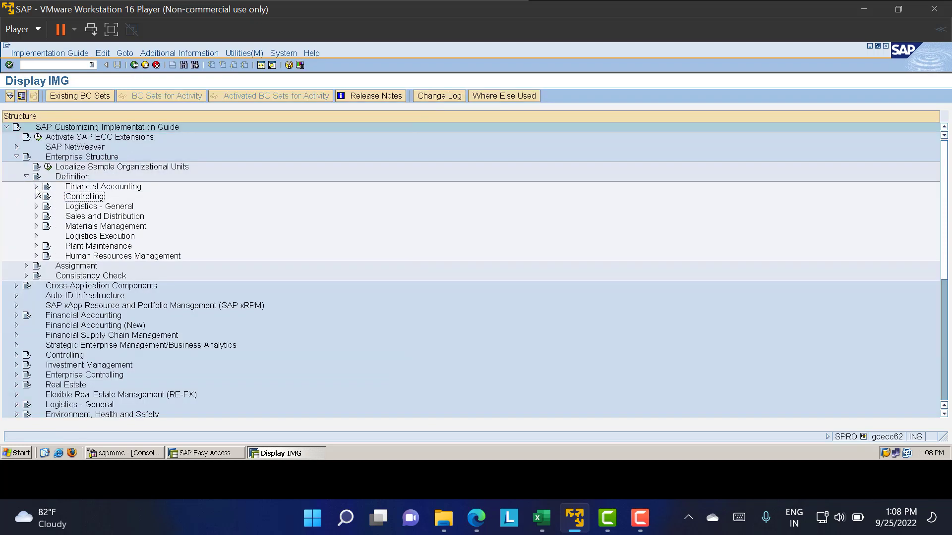
left_click(82, 197)
left_click(80, 208)
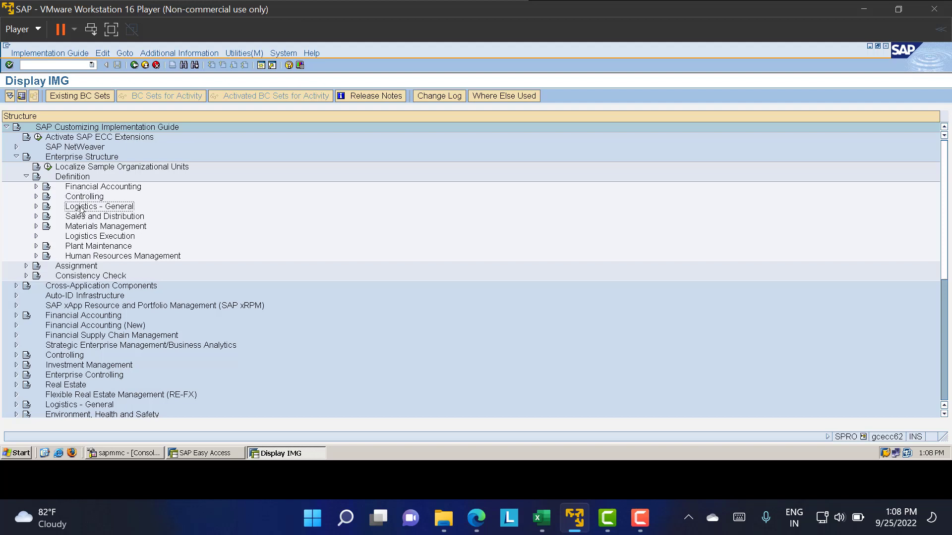
left_click(541, 518)
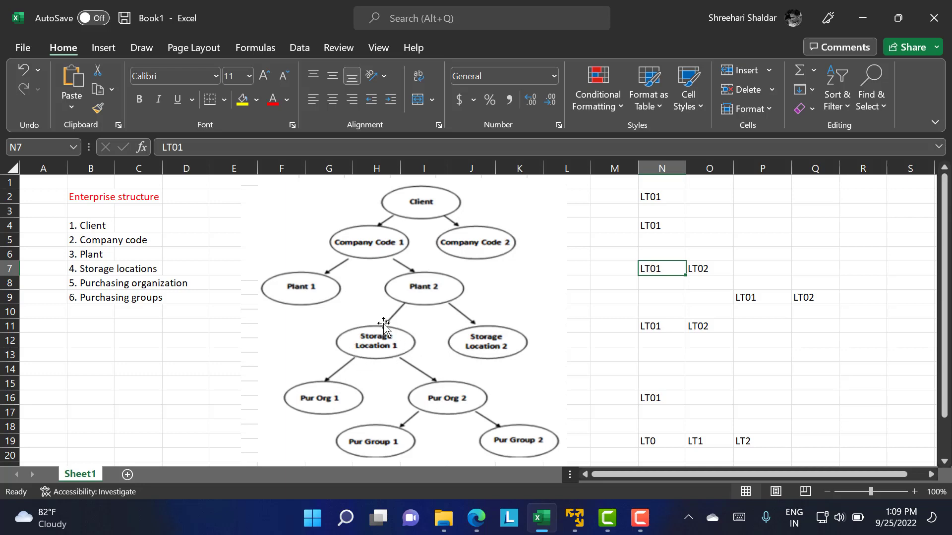
key("alt+Tab")
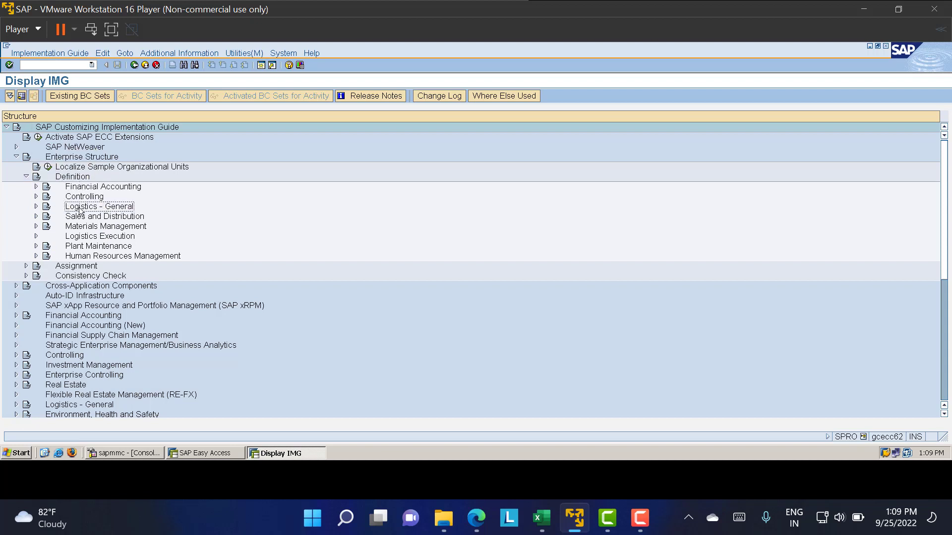
Open the Define Plant activity from the plant definition under Logistics - General in the enterprise structure
left_click(37, 208)
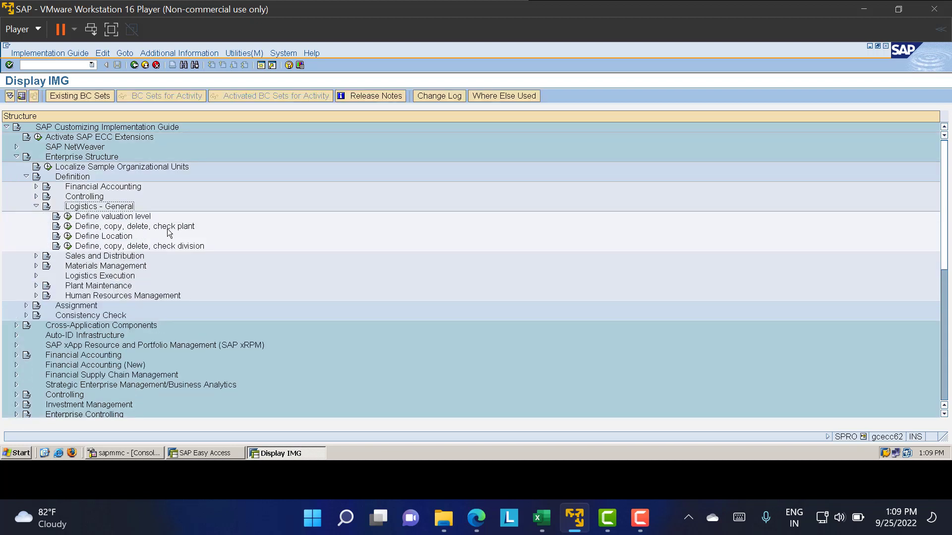
left_click(68, 227)
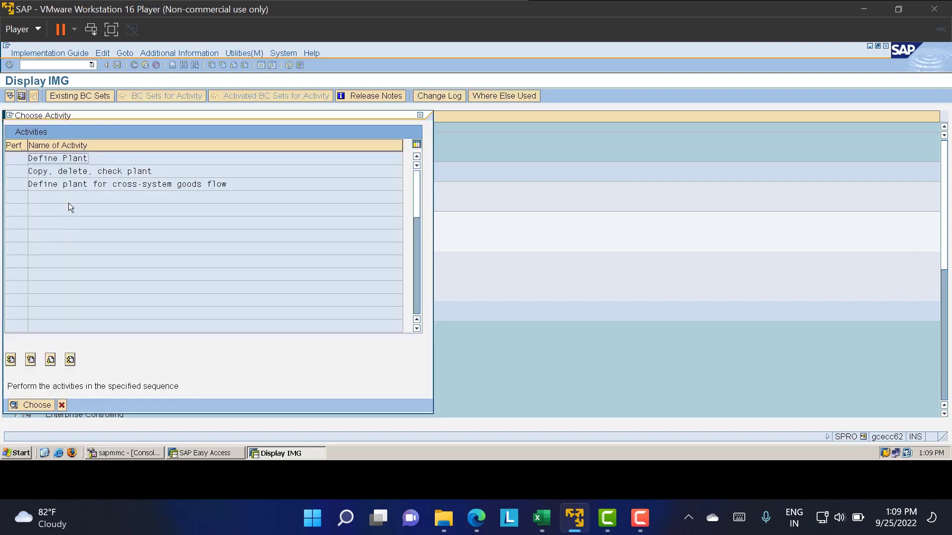
double_click(57, 158)
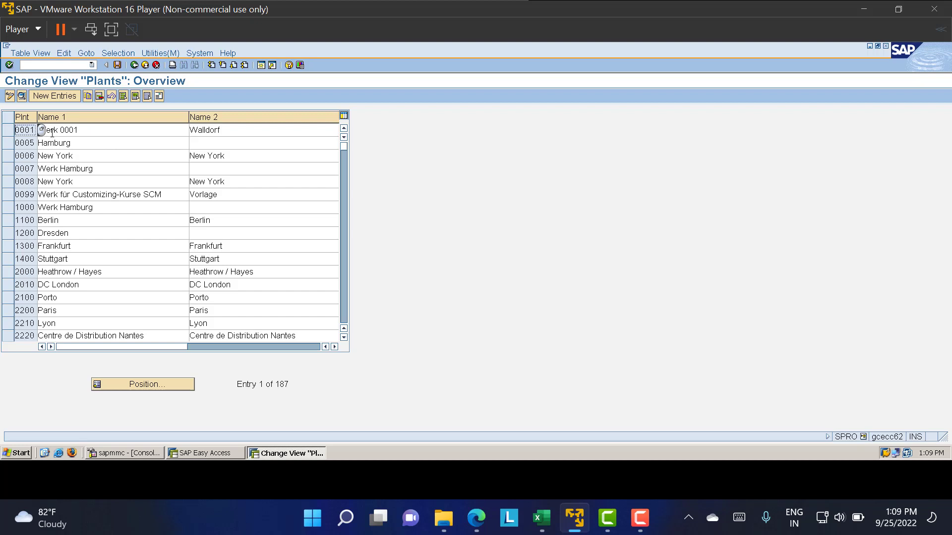
Create a new plant entry LT01 with Name 1 LT01 PLANT and save it to open its address
left_click(55, 96)
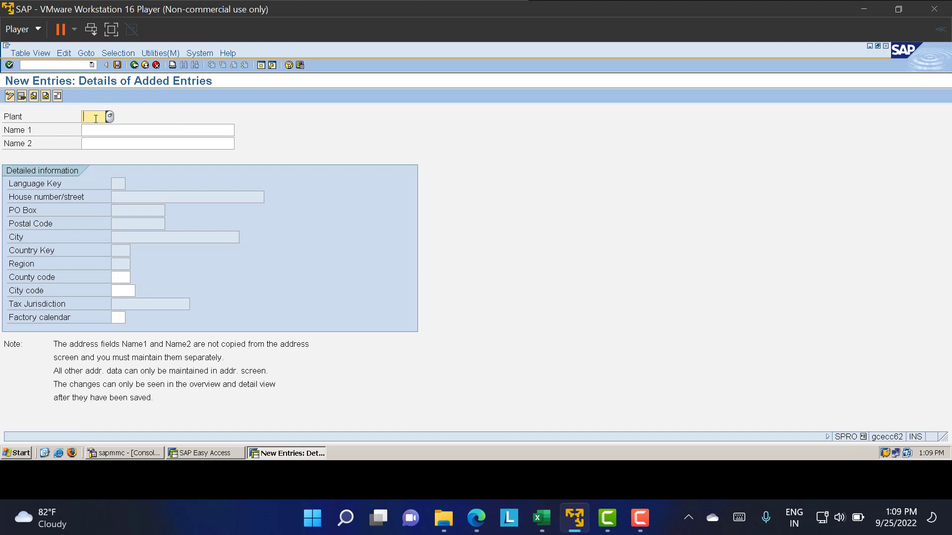
type("LT01")
key("Tab")
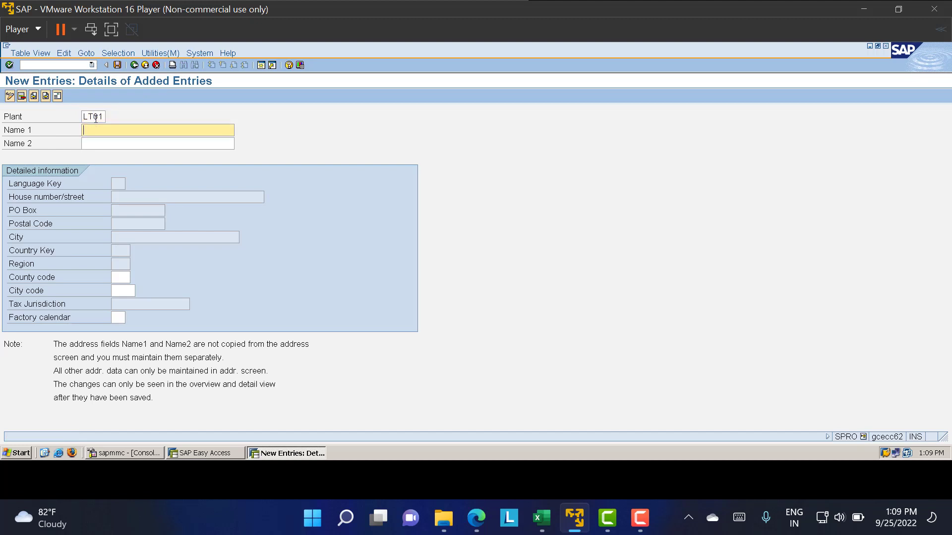
type("LT01 PLANT")
left_click(119, 65)
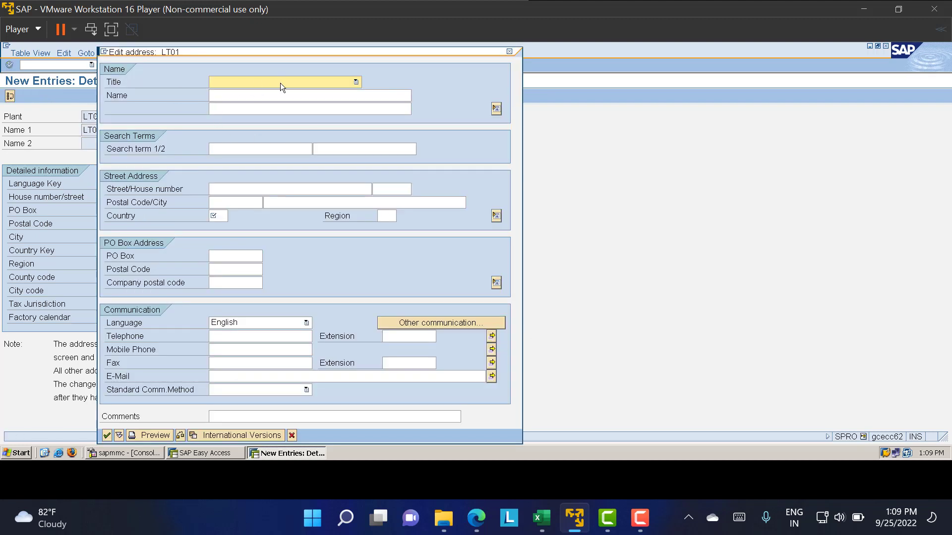
Set the plant address title to Company, the name to LT01 PLANT and the first search term to LT01
left_click(281, 83)
left_click(254, 93)
left_click(237, 95)
type("LT01")
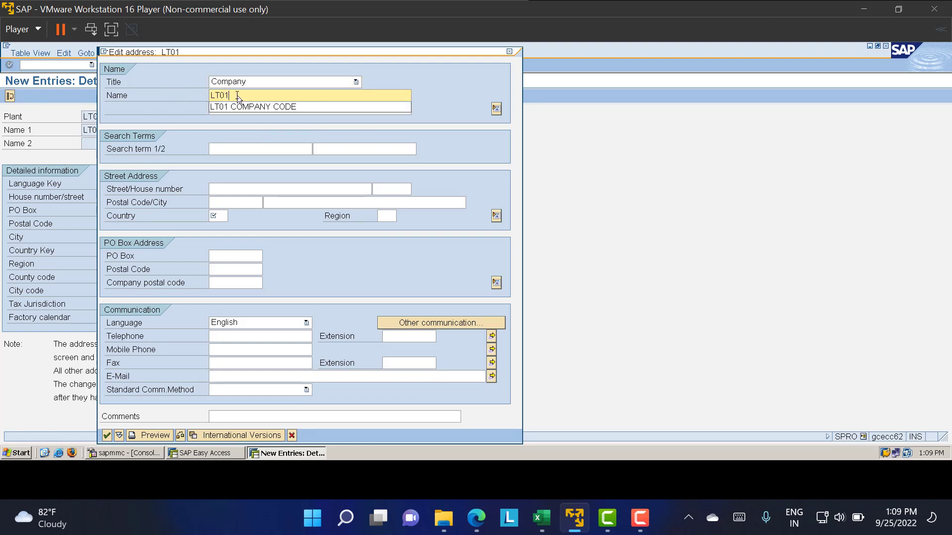
type(" PLANT")
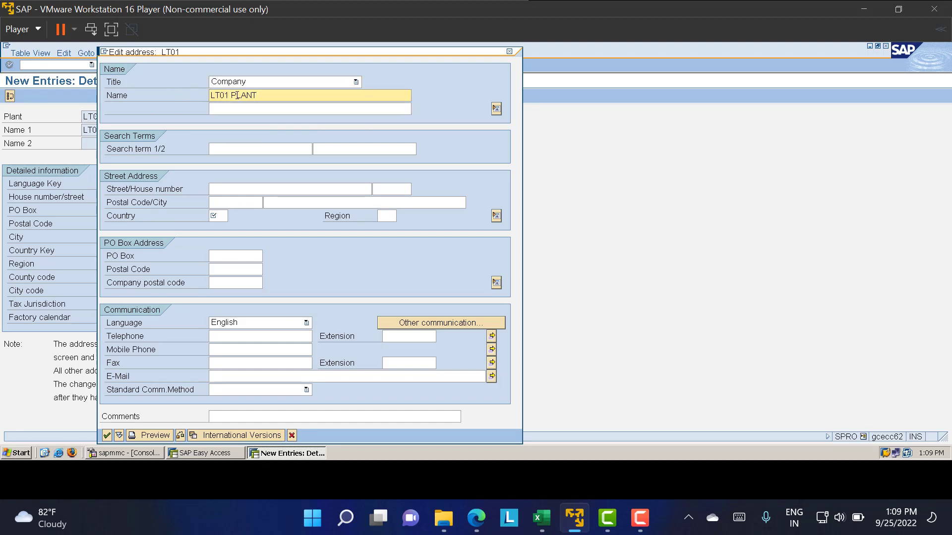
left_click(234, 149)
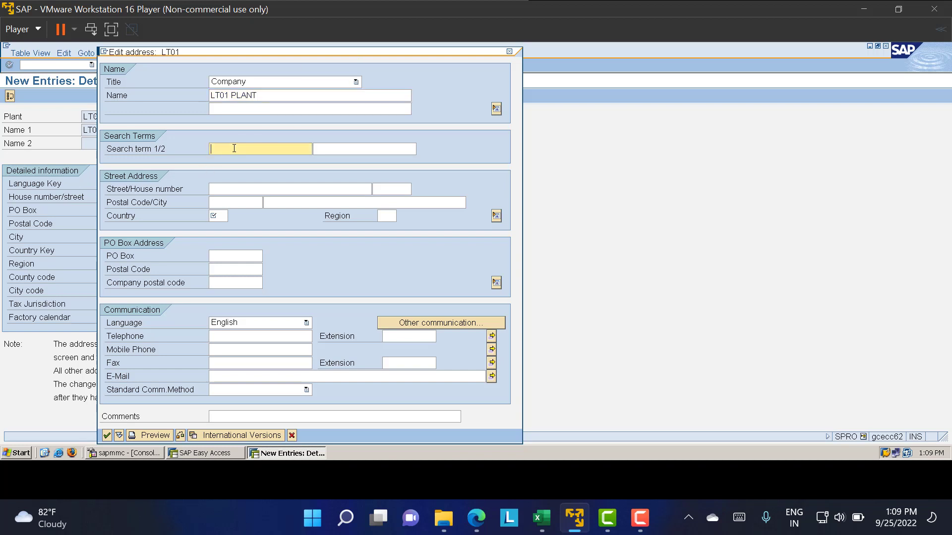
type("LT01")
Try to set the country of the plant's street address to IN
left_click(215, 217)
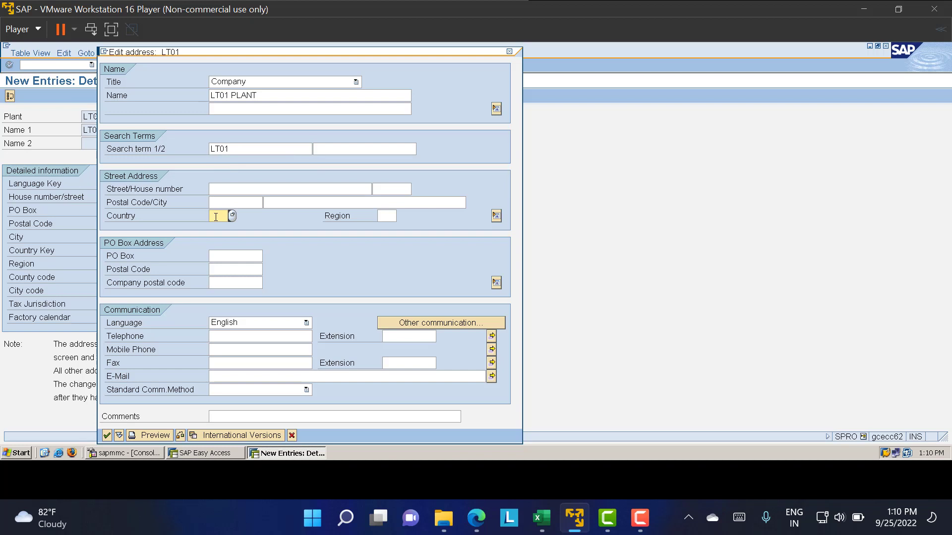
type("IN")
key("Return")
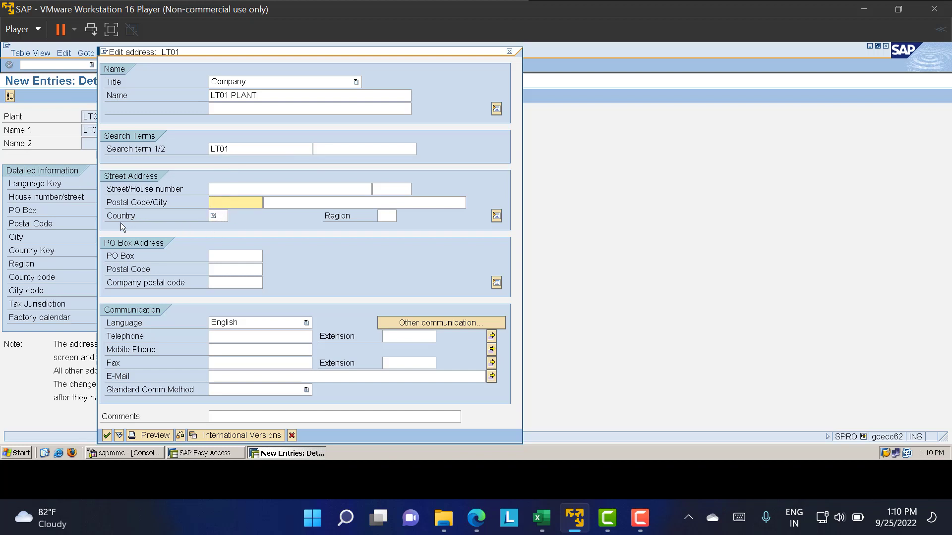
left_click(218, 218)
Enter the postal code in the plant's street address, and set the city to BENGALURU, country to IN and region to 10
left_click(224, 203)
type("560001")
key("Tab")
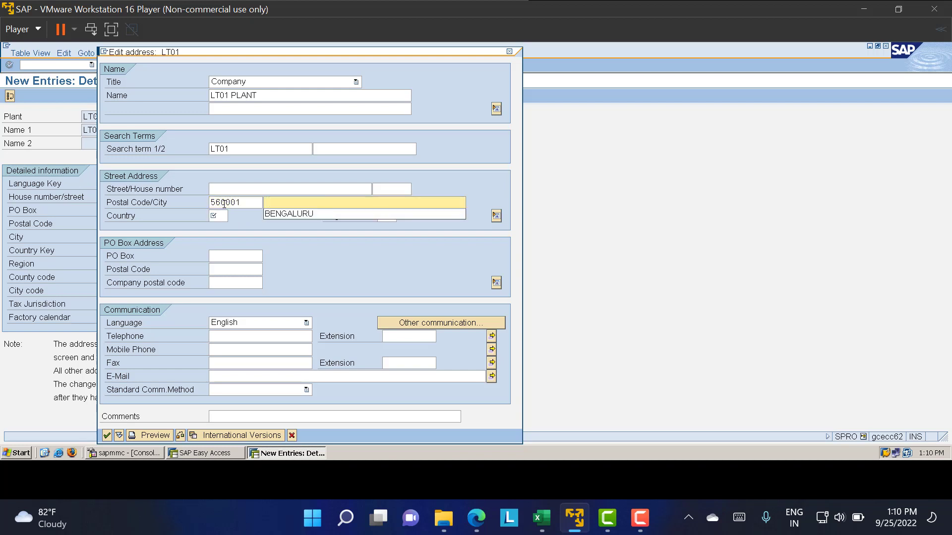
key("Down")
key("Return")
key("Tab")
type("IN")
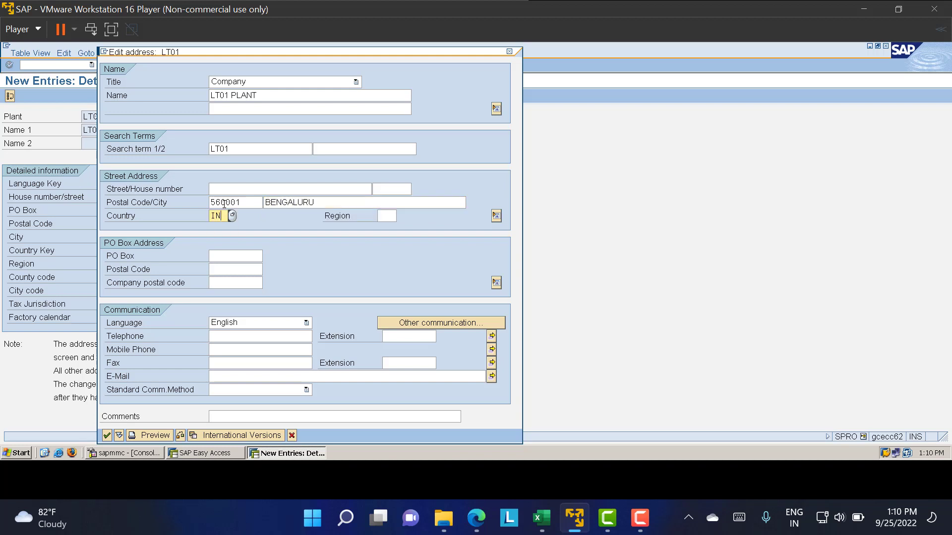
key("Tab")
type("10")
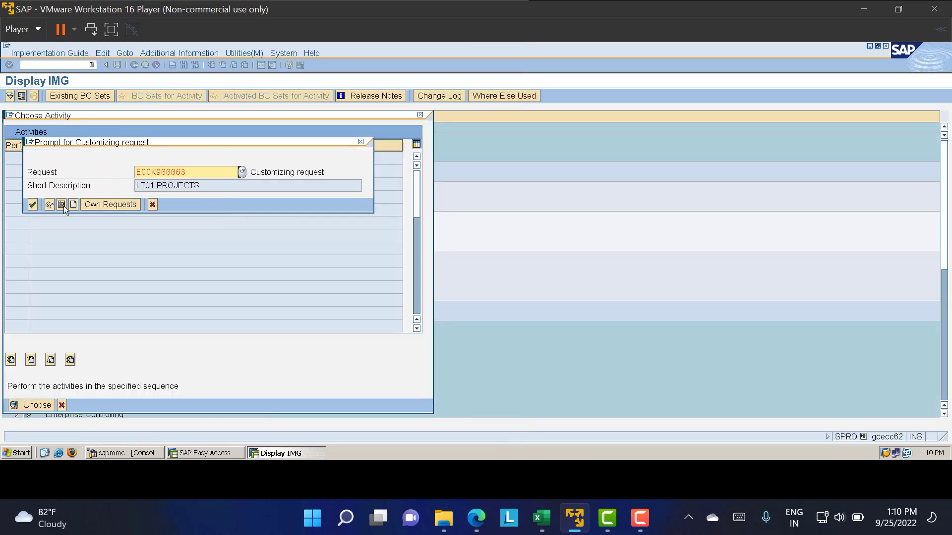
Save plant LT01 in the customizing request LT01 PROJECTS and review its postal code, city and country key
left_click(32, 204)
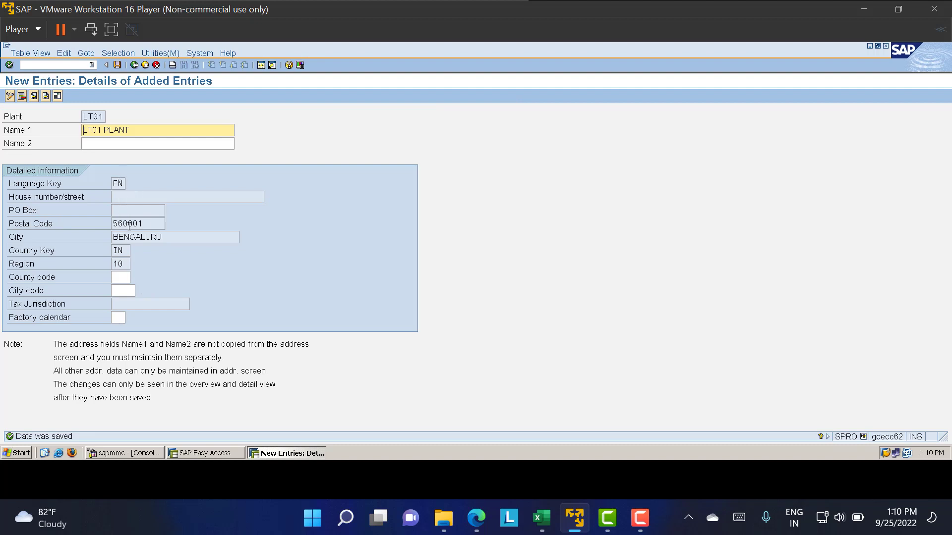
left_click_drag(150, 224, 111, 228)
left_click_drag(170, 236, 93, 257)
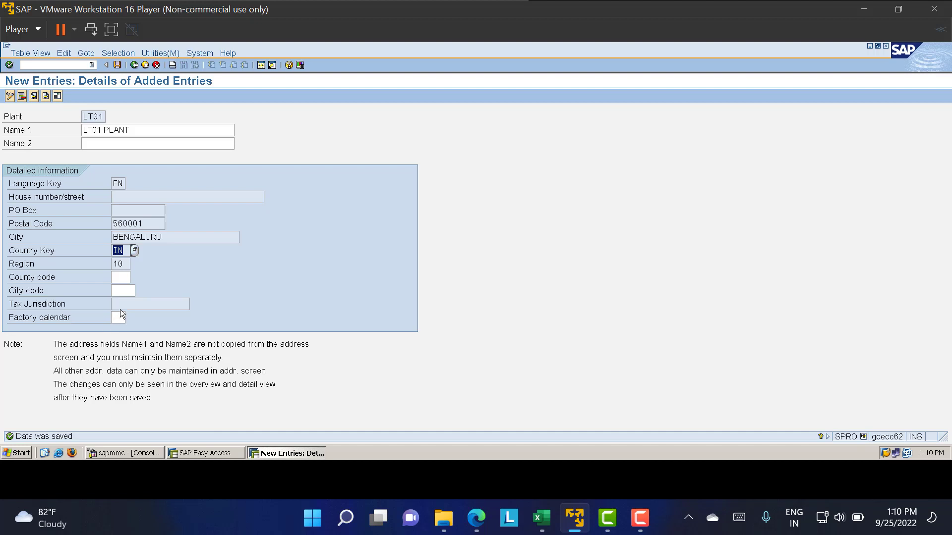
Switch to the SAP Easy Access session and open the SAP calendar with transaction code scal
left_click(203, 452)
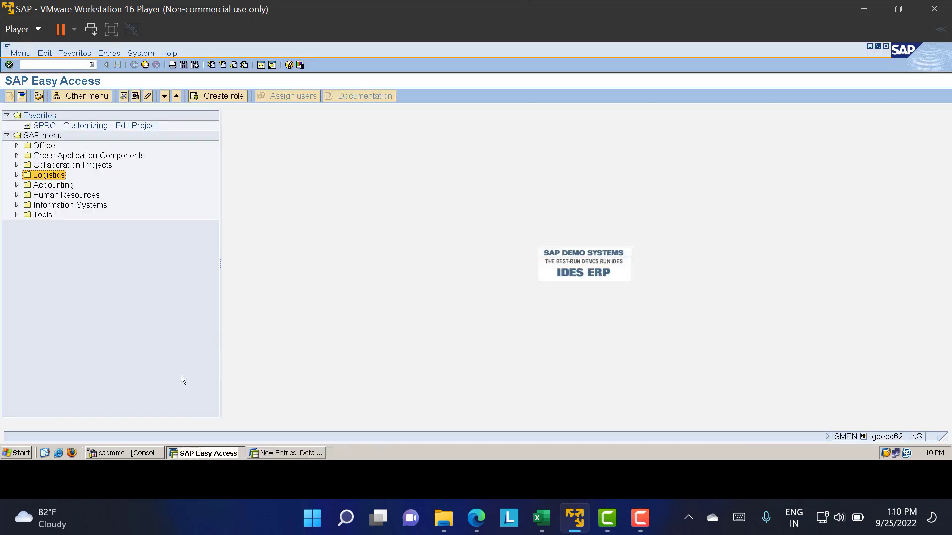
left_click(49, 64)
type("scal")
key("Return")
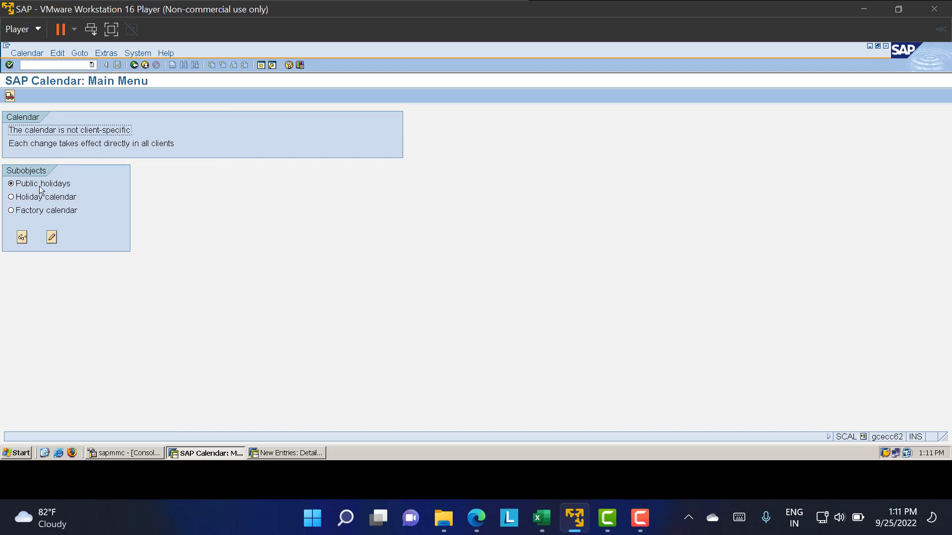
Display the factory calendar overview and examine the INDIAN FACTORY CALENDAR entry's ID and validity period
left_click(17, 212)
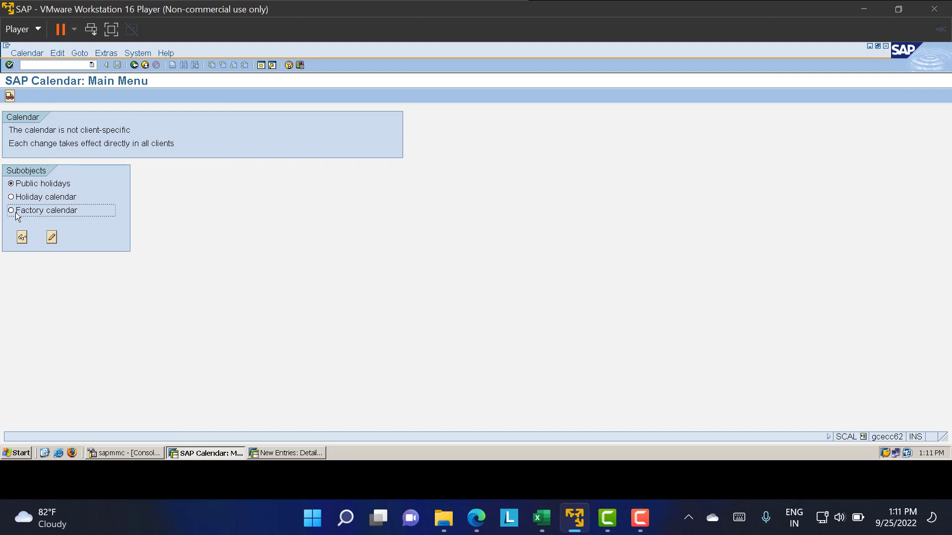
left_click(23, 238)
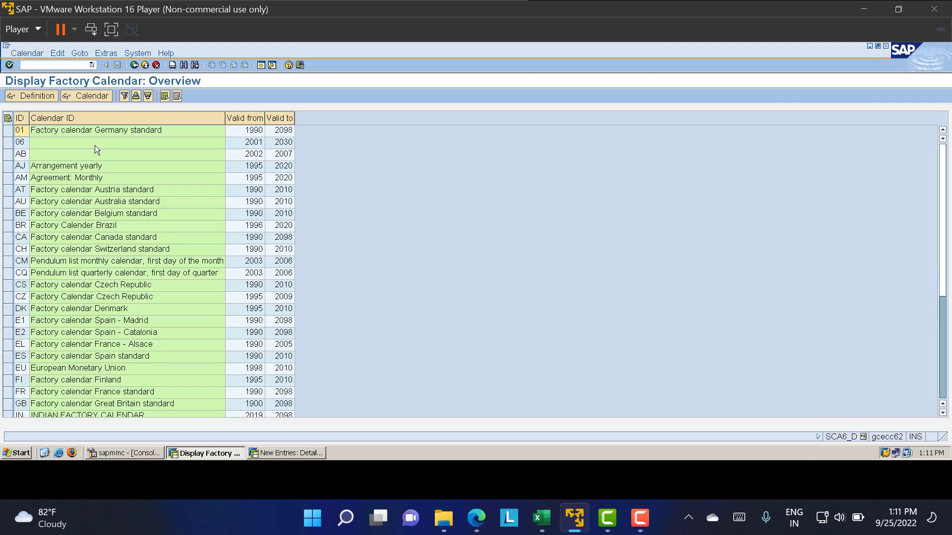
scroll(33, 342, "down", 2)
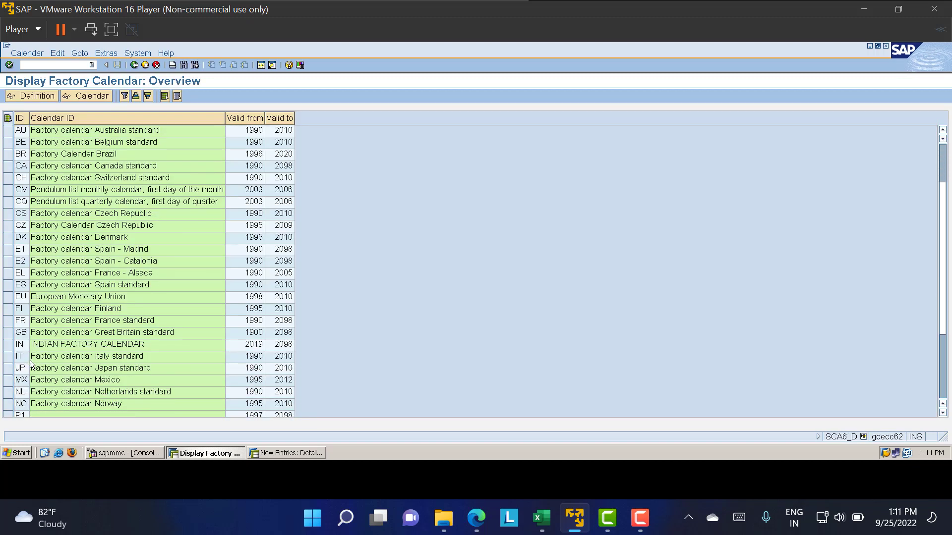
left_click(62, 347)
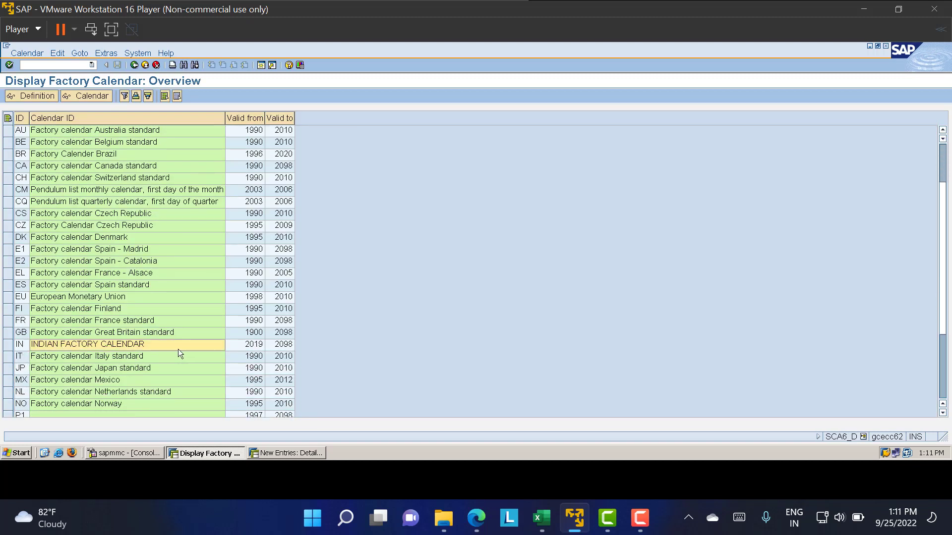
left_click(251, 347)
left_click(292, 346)
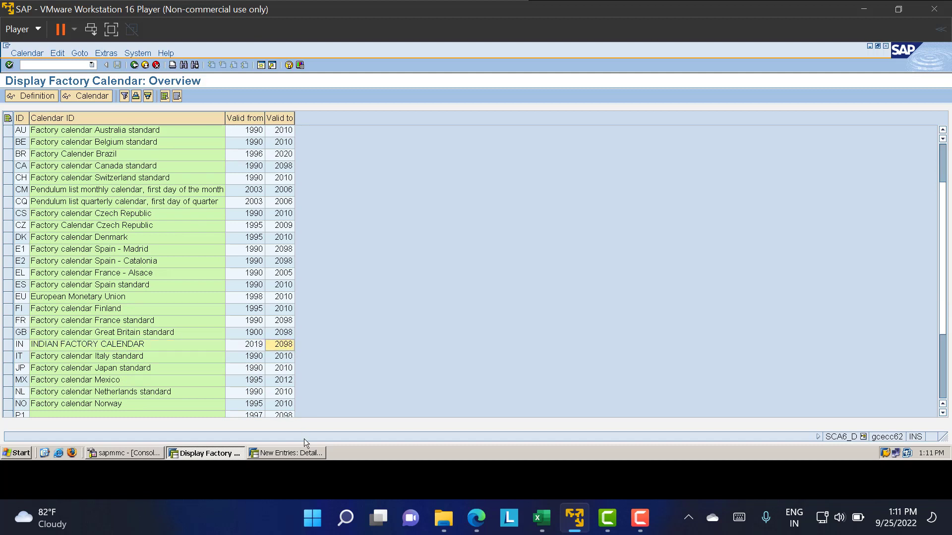
Return to the plant LT01 details session, set the factory calendar to IN and save the plant
left_click(290, 456)
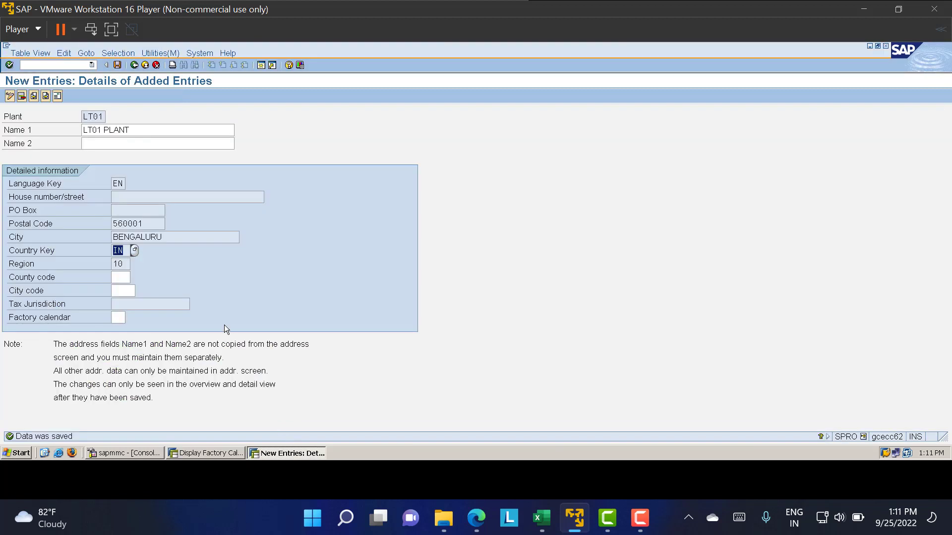
left_click(121, 320)
type("IN")
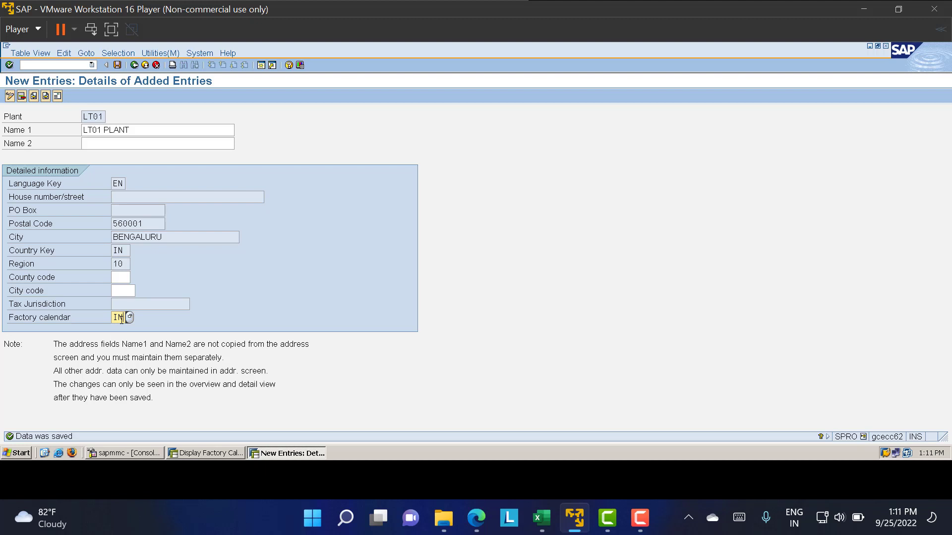
key("Return")
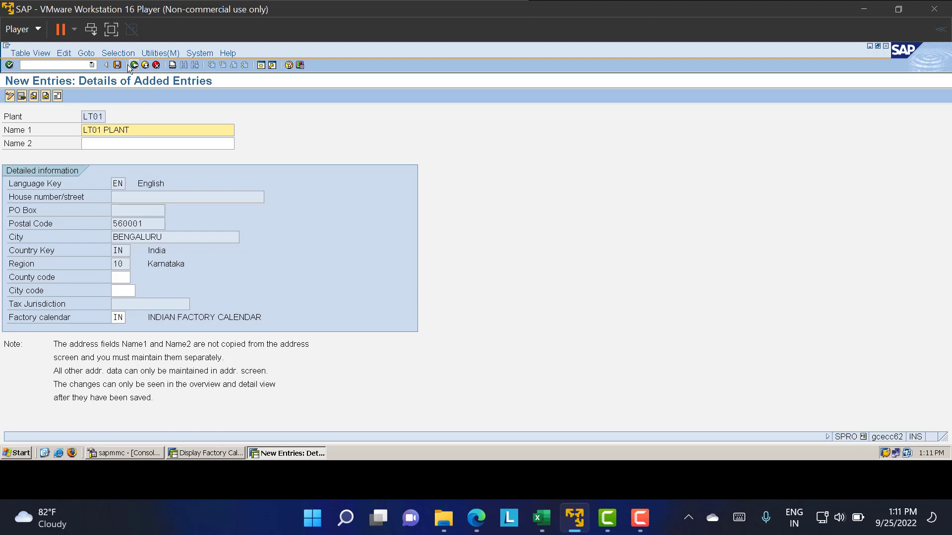
left_click(117, 65)
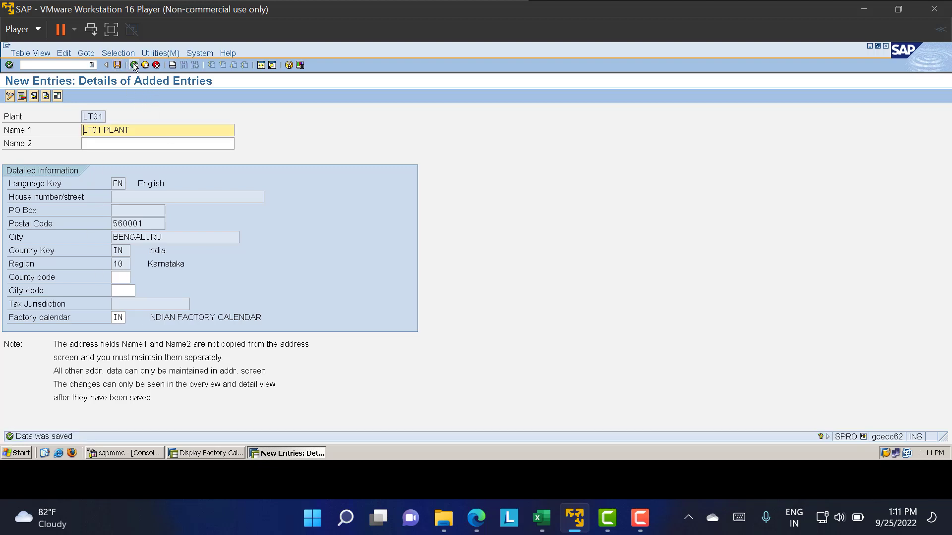
Leave the plant definition for the implementation guide and collapse the Logistics - General definitions
left_click(133, 65)
left_click(112, 130)
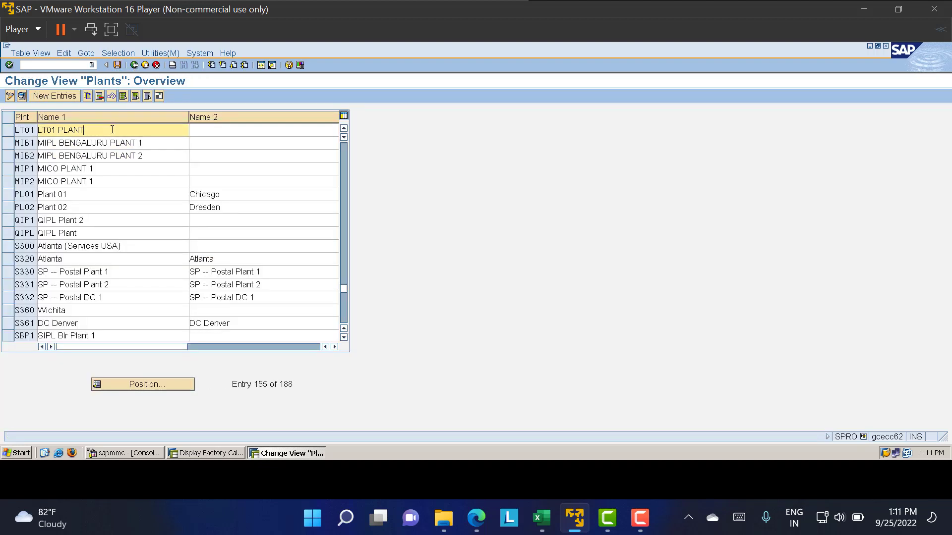
left_click(135, 65)
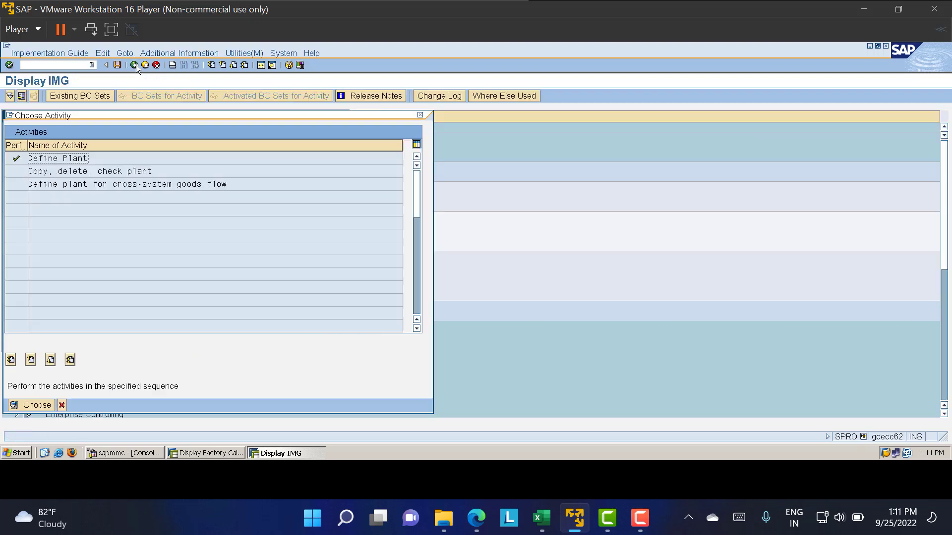
left_click(420, 116)
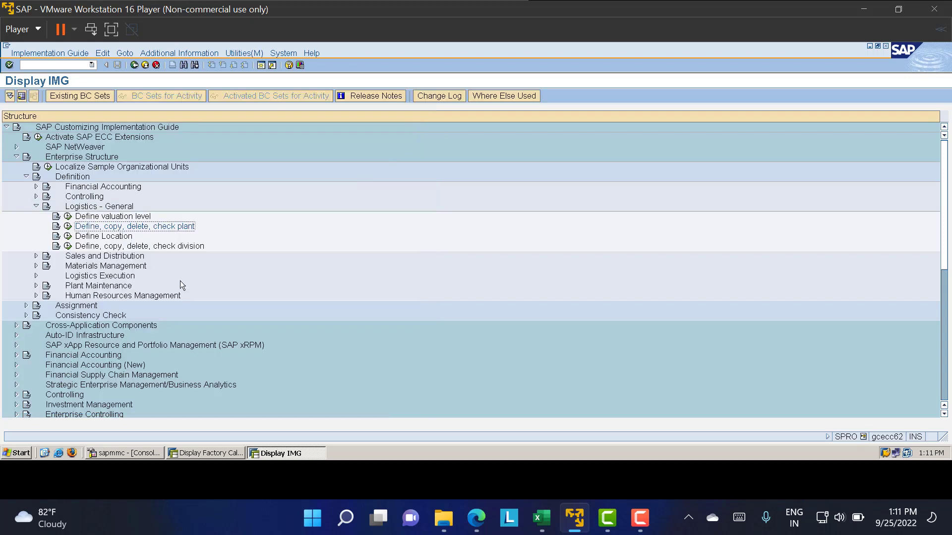
left_click(36, 206)
Check the planned codes in the Excel workbook, then return to SAP and open Maintain storage location under the Materials Management definitions
left_click(542, 519)
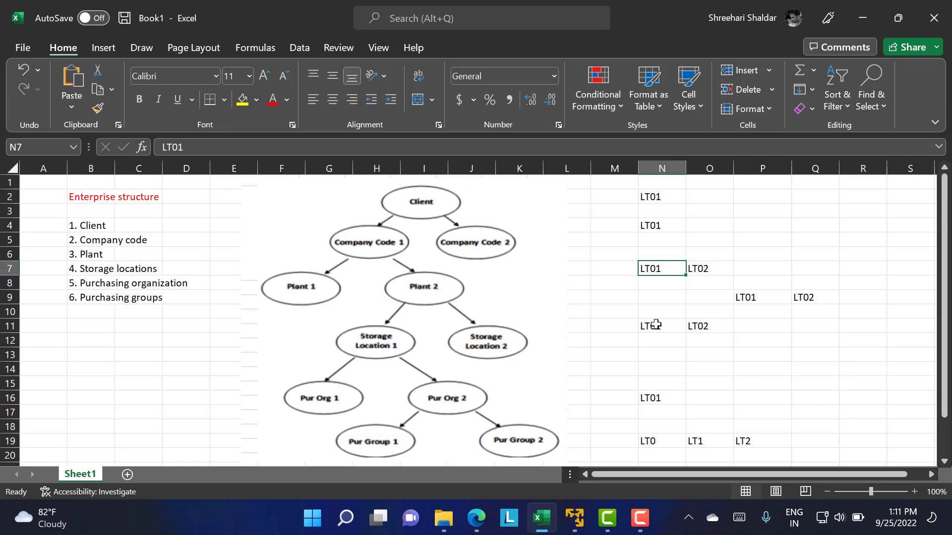
left_click(574, 518)
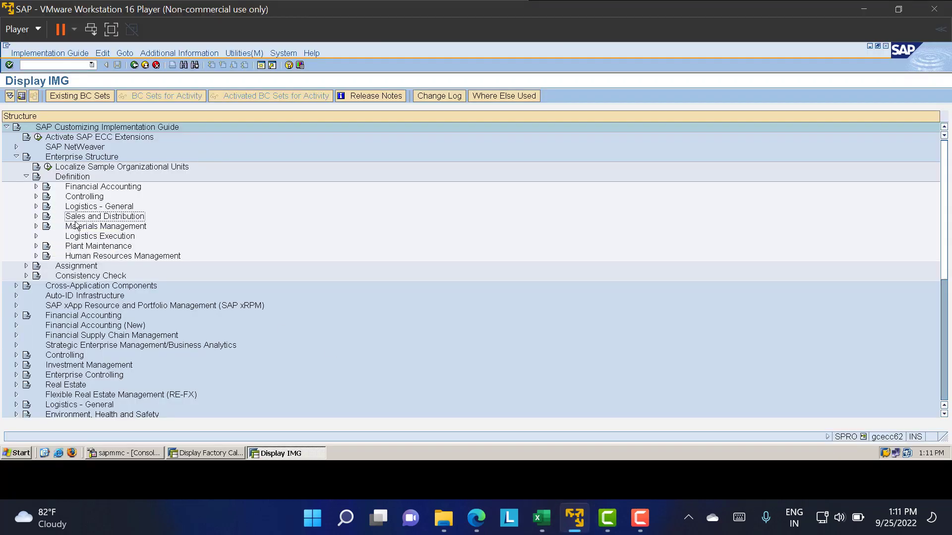
left_click(72, 180)
left_click(84, 228)
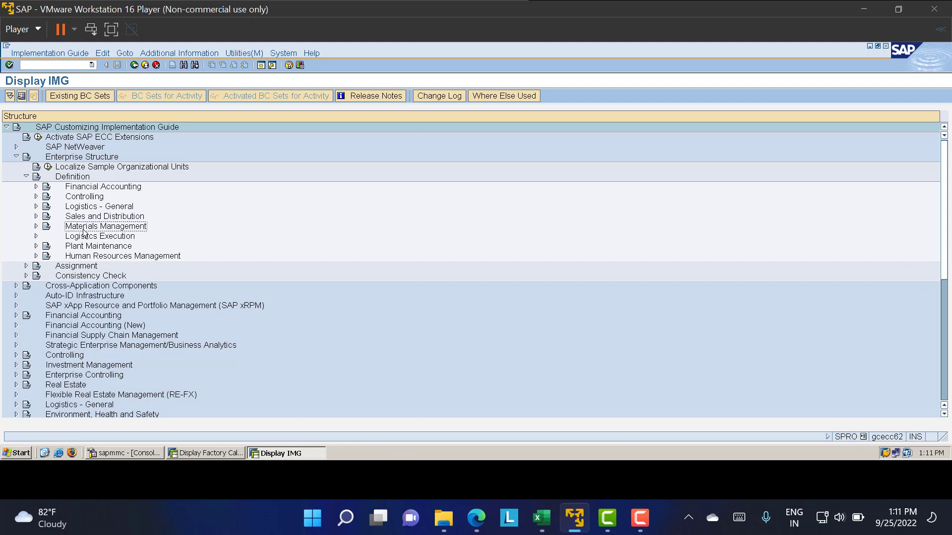
left_click(36, 226)
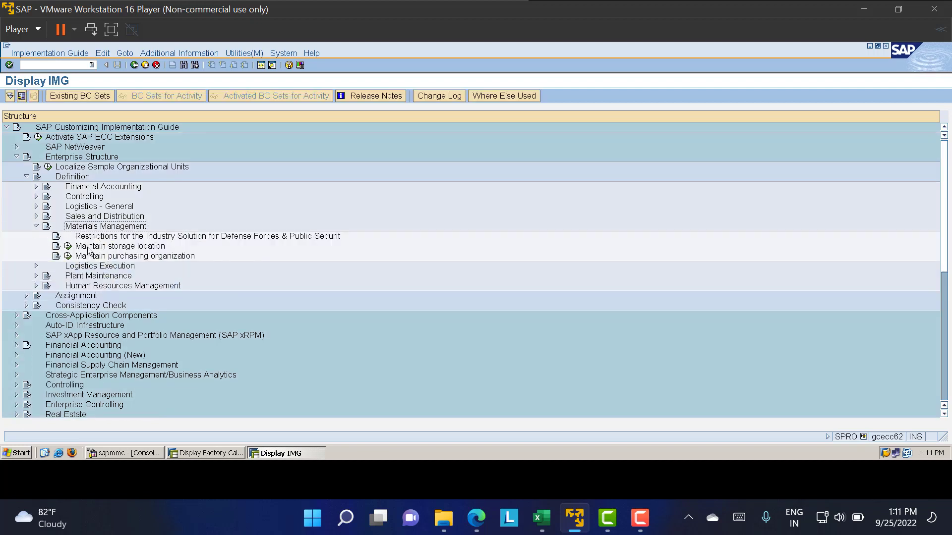
left_click(94, 248)
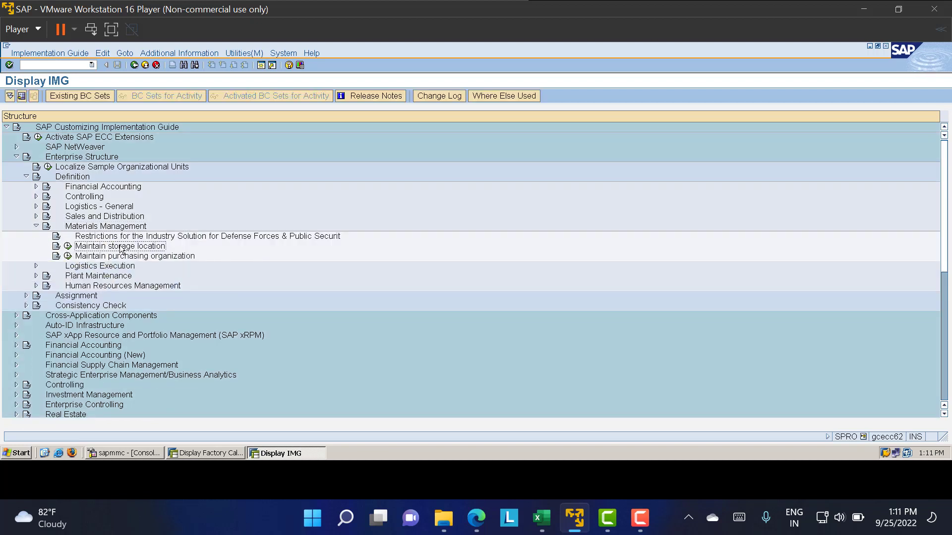
left_click(67, 247)
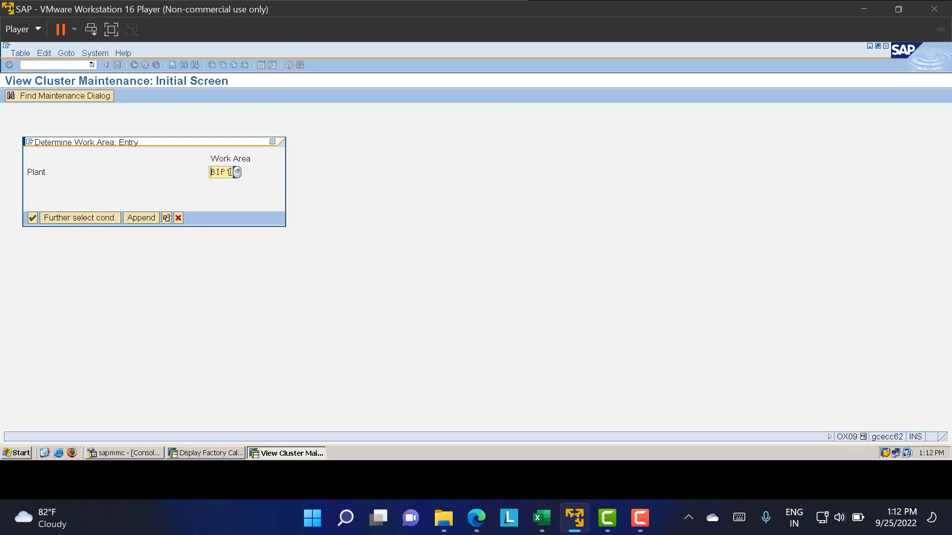
Set plant LT01 as the work area for storage location maintenance
left_click_drag(229, 172, 189, 172)
key("BackSpace")
type("LT01")
left_click(33, 219)
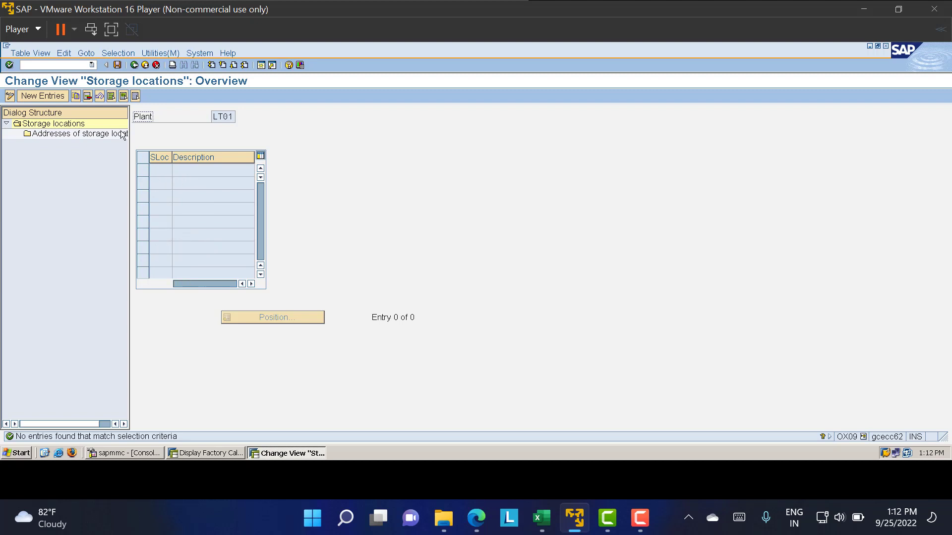
Add storage locations LT01 with description LT01 SL and LT02 with description LT02 SL to plant LT01
left_click(47, 95)
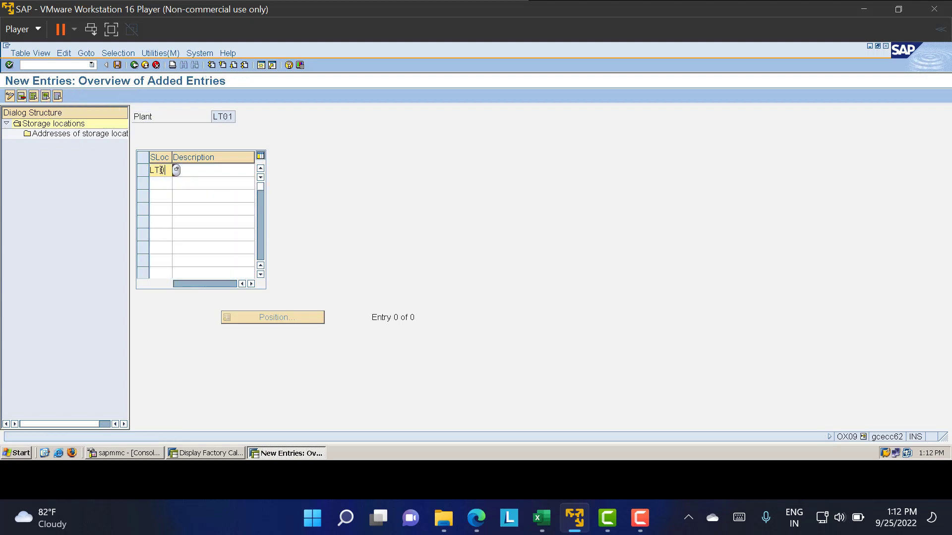
key("Tab")
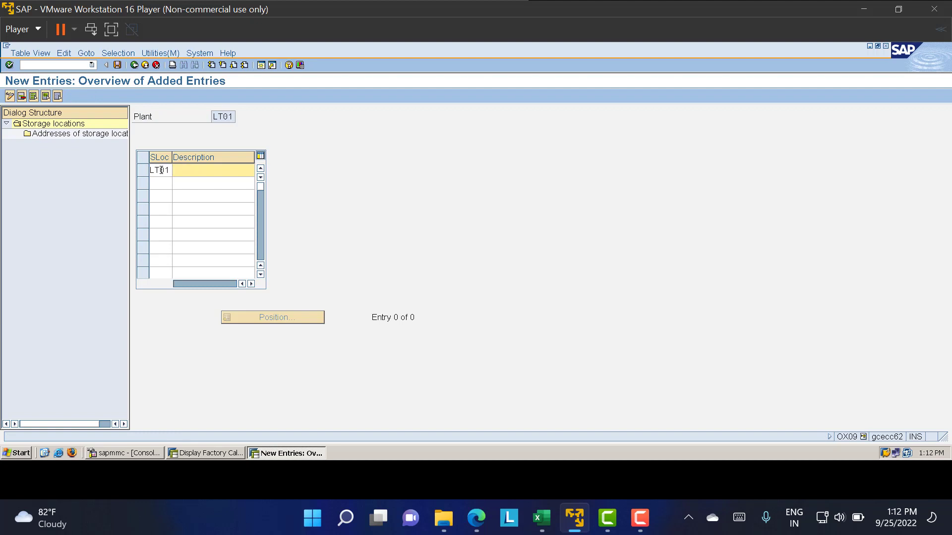
type("LT01 SL")
key("Tab")
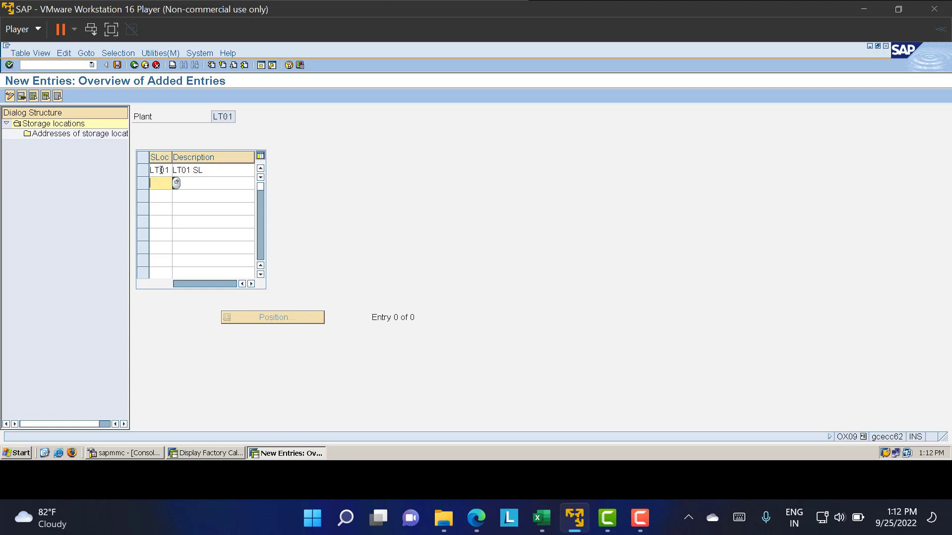
type("LT02")
key("Tab")
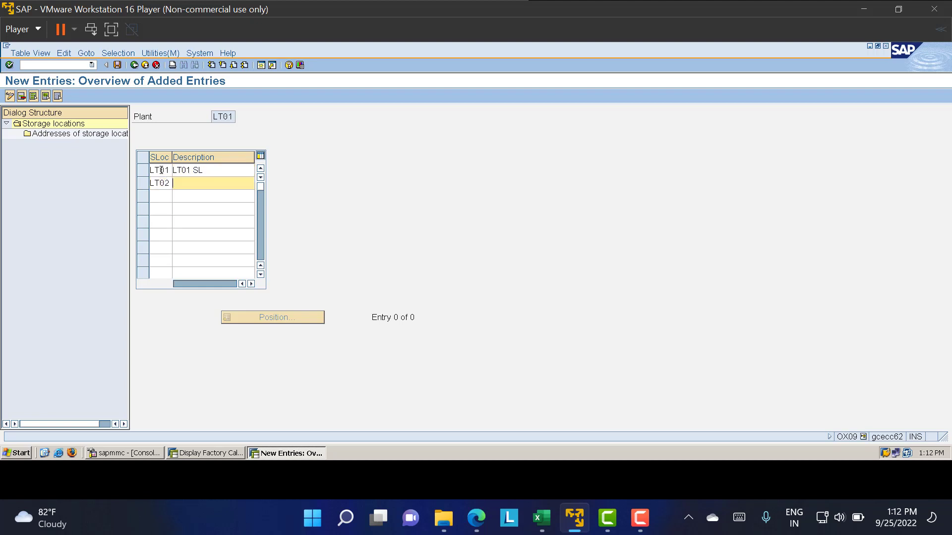
type("LT02 SL")
key("Return")
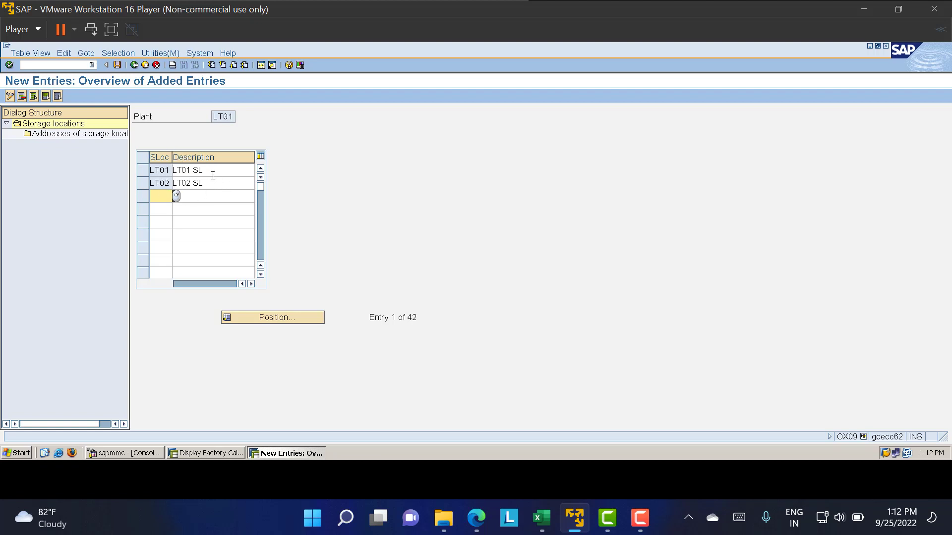
Add address number 1 for storage location LT01 and open its address form
left_click(144, 169)
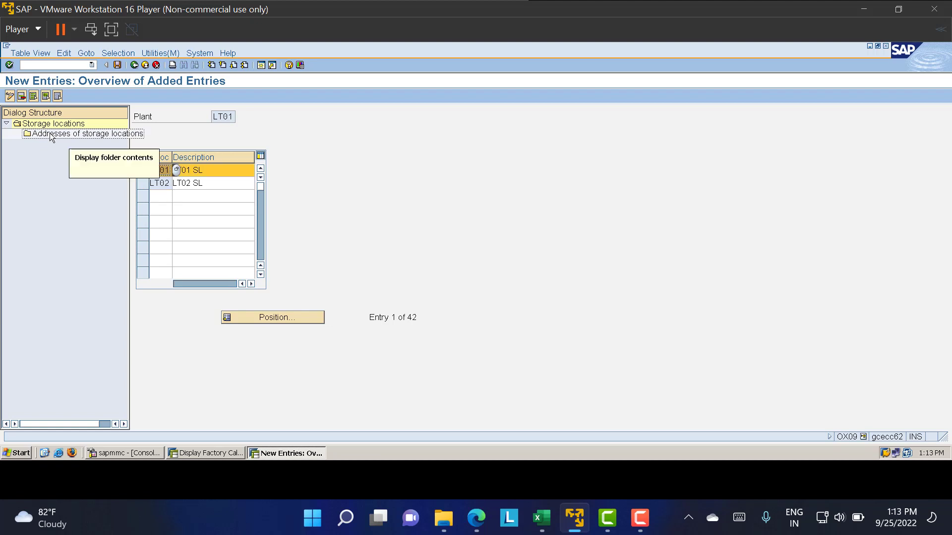
double_click(50, 133)
left_click(42, 96)
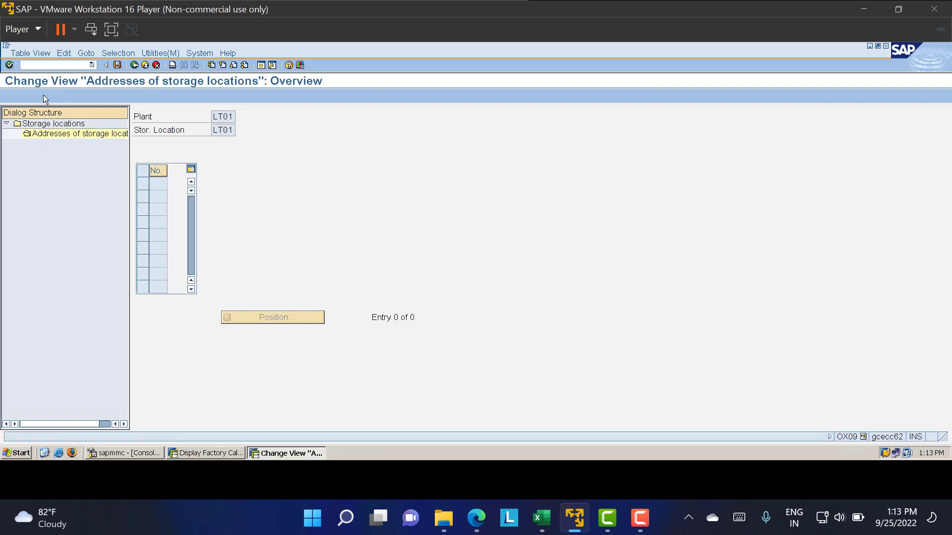
type("1")
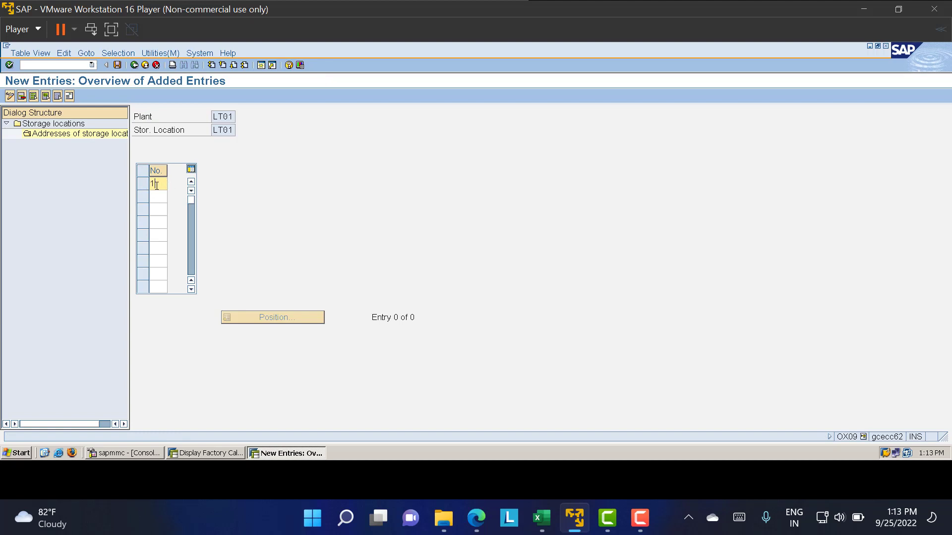
key("Return")
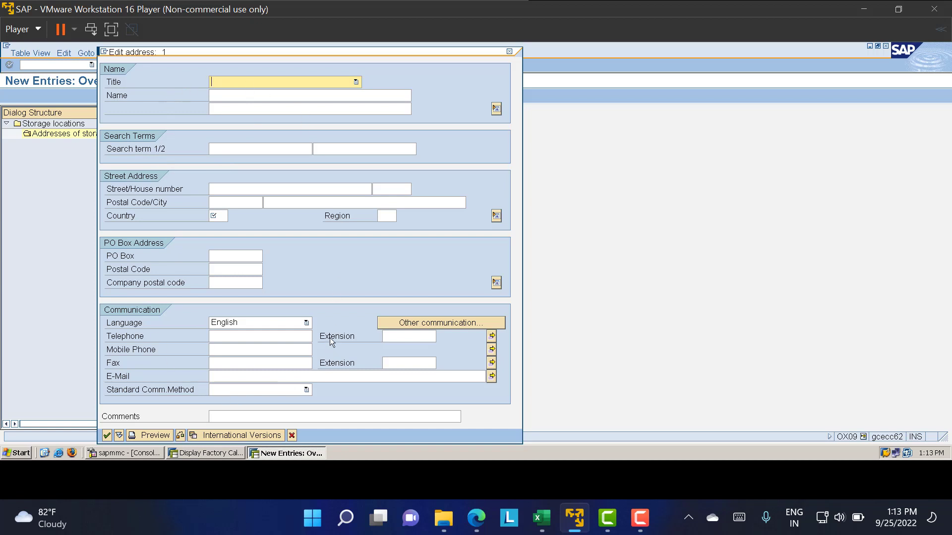
Exit the address form of storage location LT01 without entering details and return to the storage locations list
left_click(509, 51)
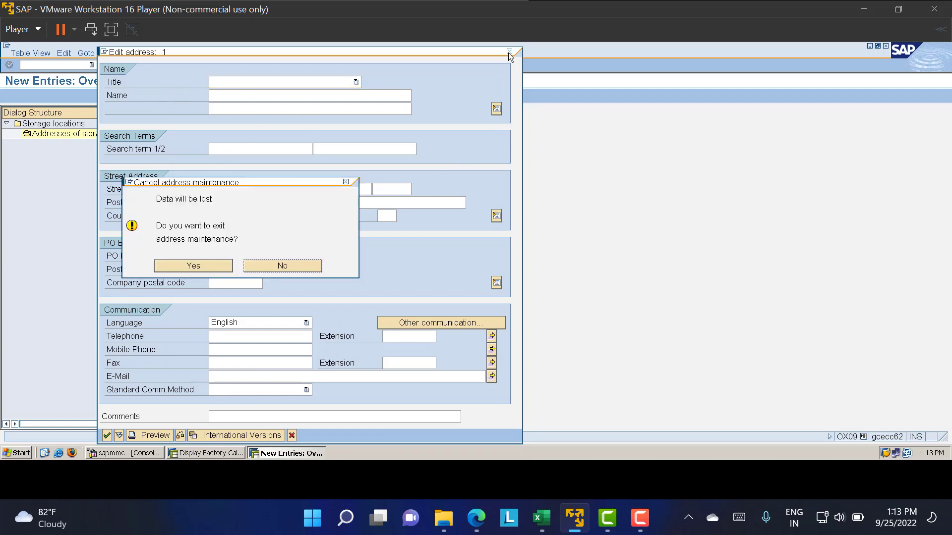
left_click(277, 266)
left_click(346, 289)
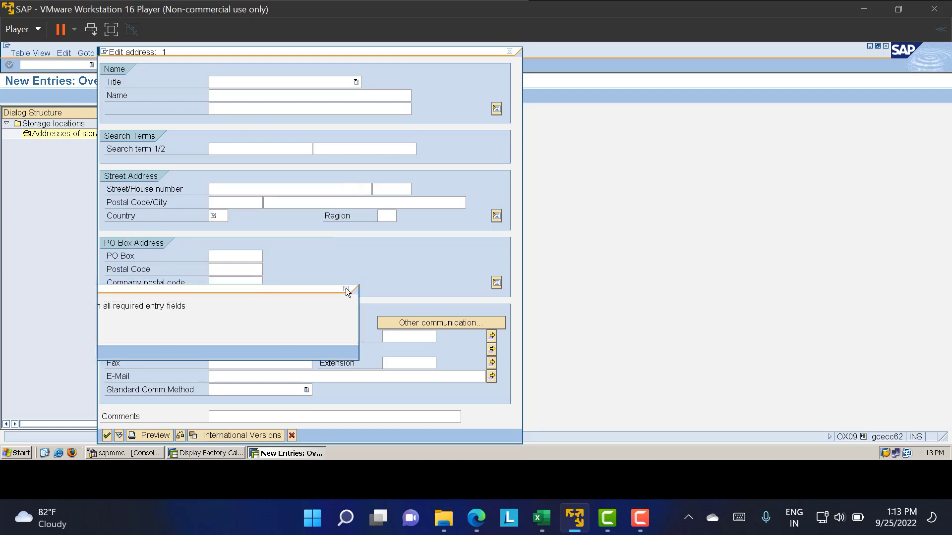
left_click(509, 52)
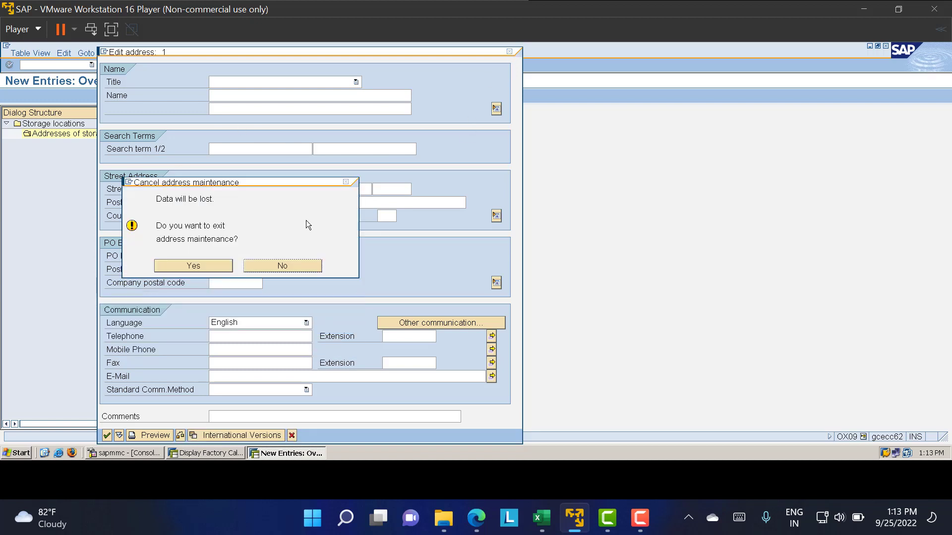
left_click(187, 267)
left_click(135, 65)
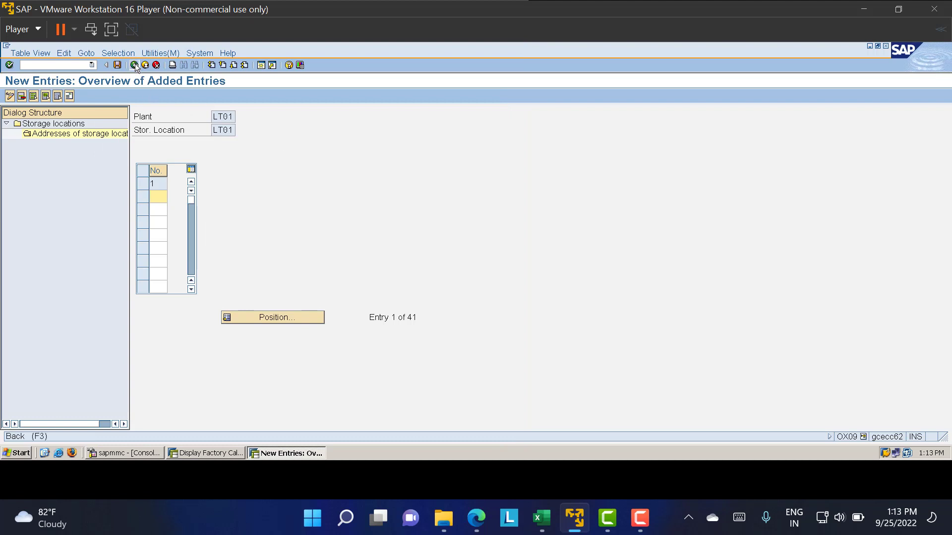
left_click(134, 65)
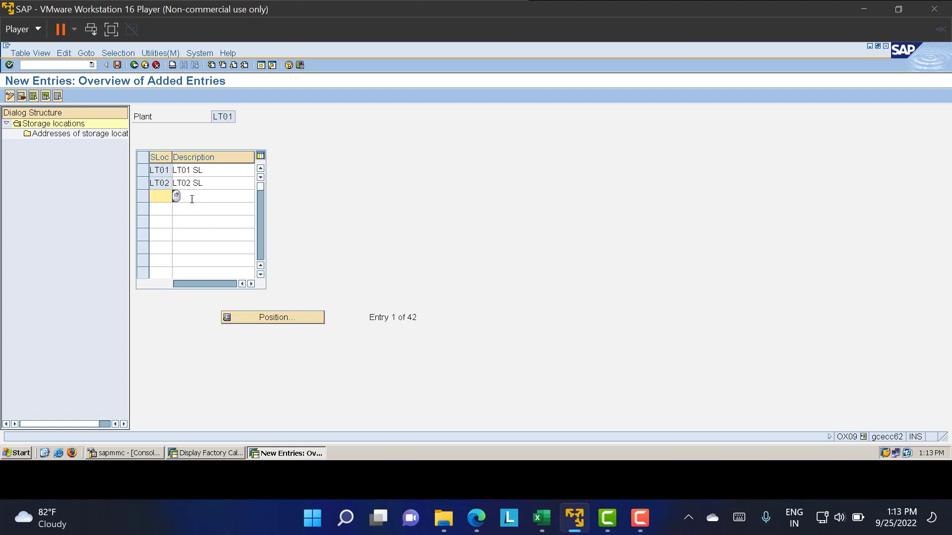
Save the new storage locations of plant LT01 in customizing request ECCK900063 and return to the implementation guide
left_click(118, 65)
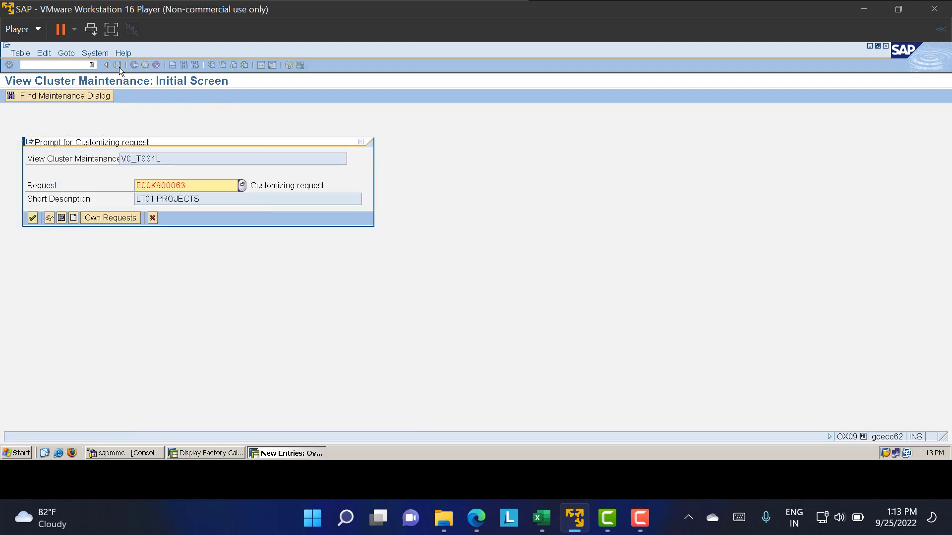
left_click_drag(198, 184, 126, 186)
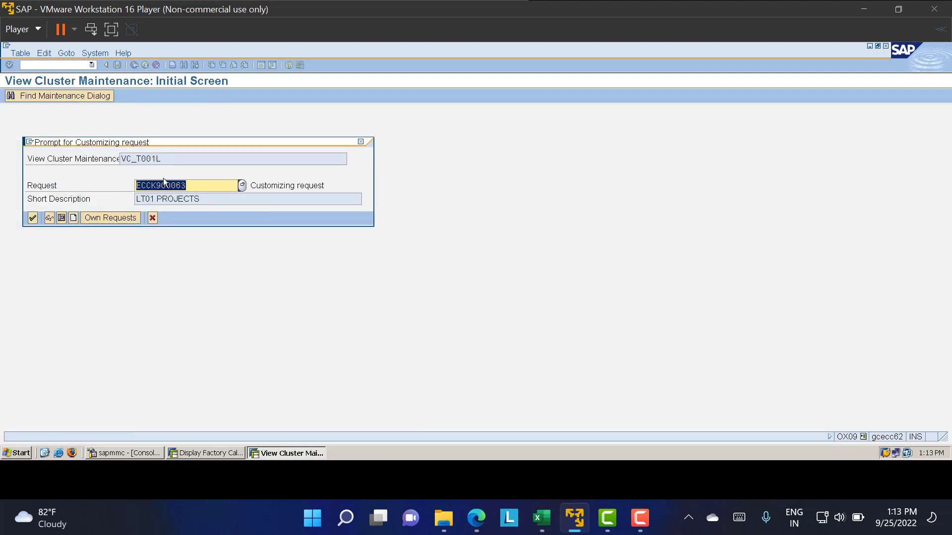
left_click(31, 218)
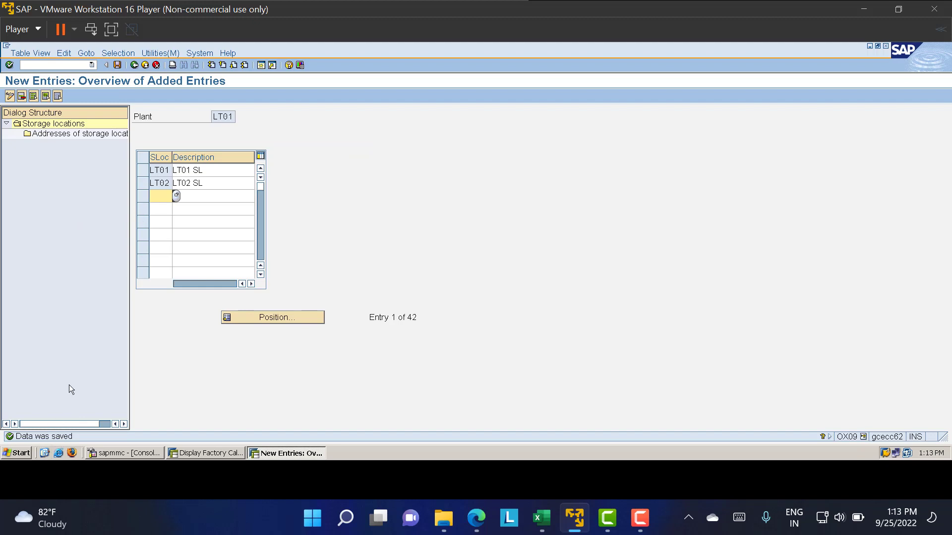
left_click(135, 65)
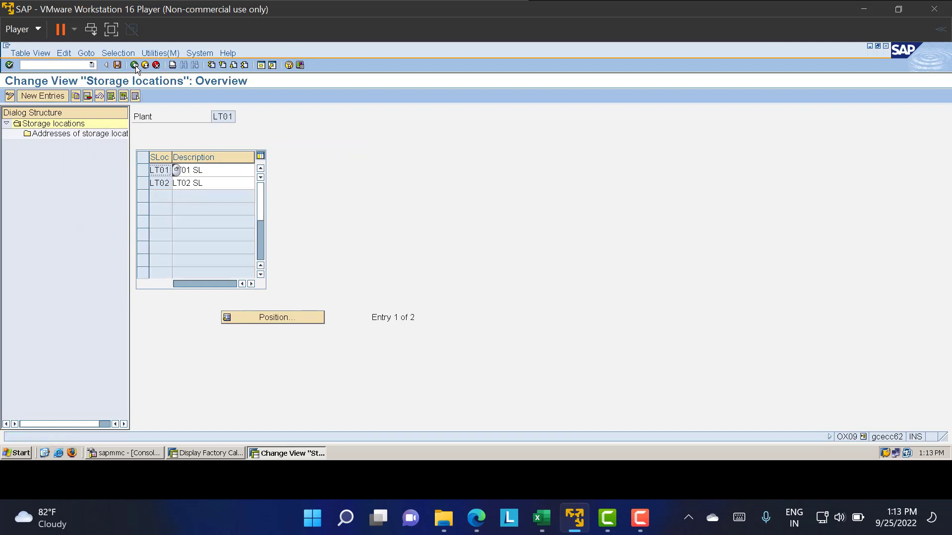
left_click(135, 66)
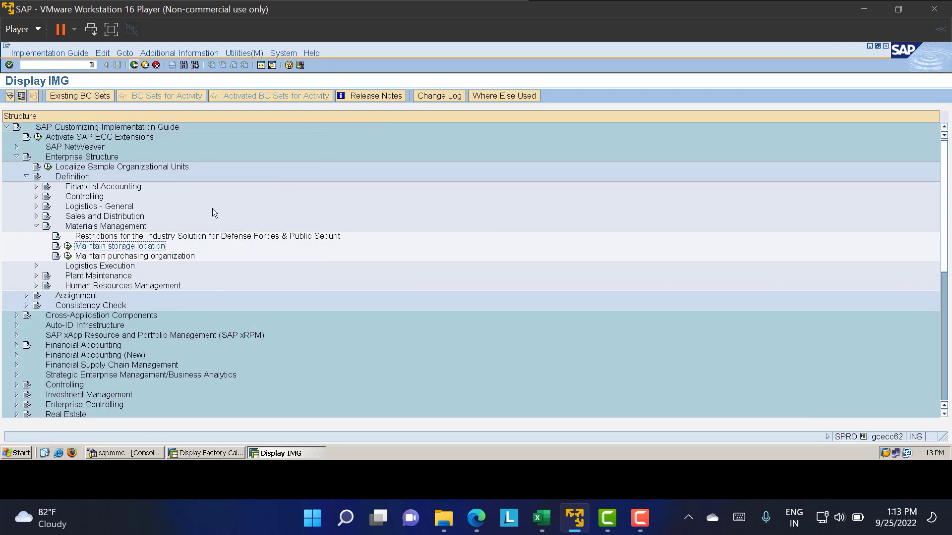
Check the planned structure in the Excel workbook, then add purchasing organization LT01 with description LT01 PUR ORG in SAP customizing
left_click(540, 520)
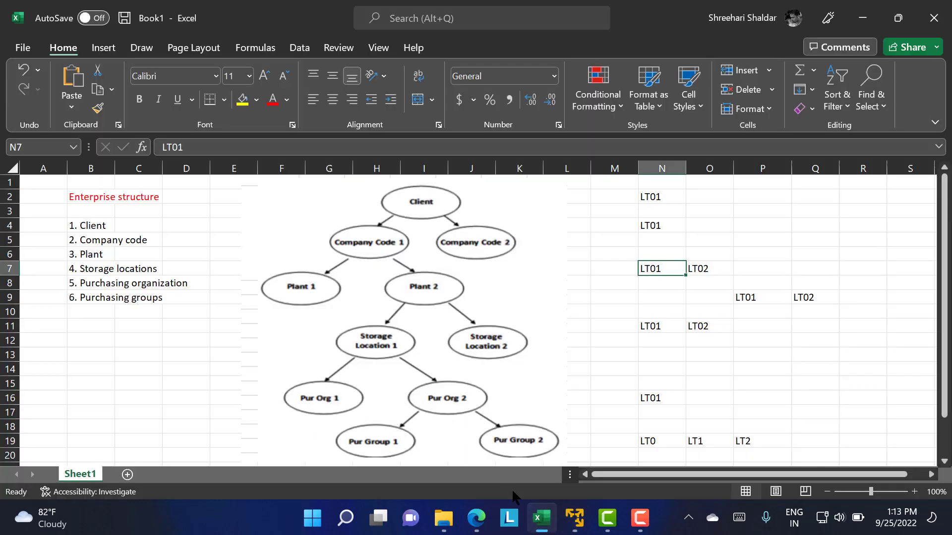
left_click(541, 518)
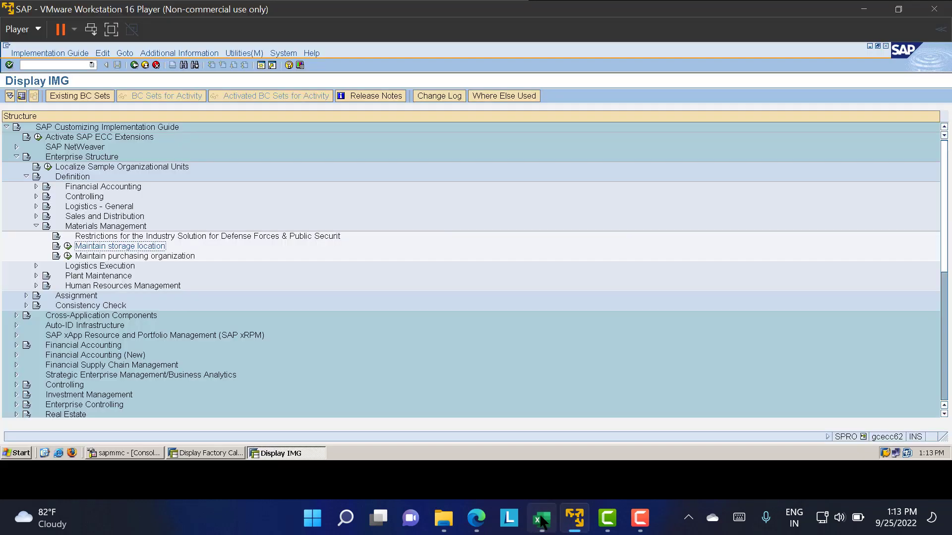
left_click(68, 258)
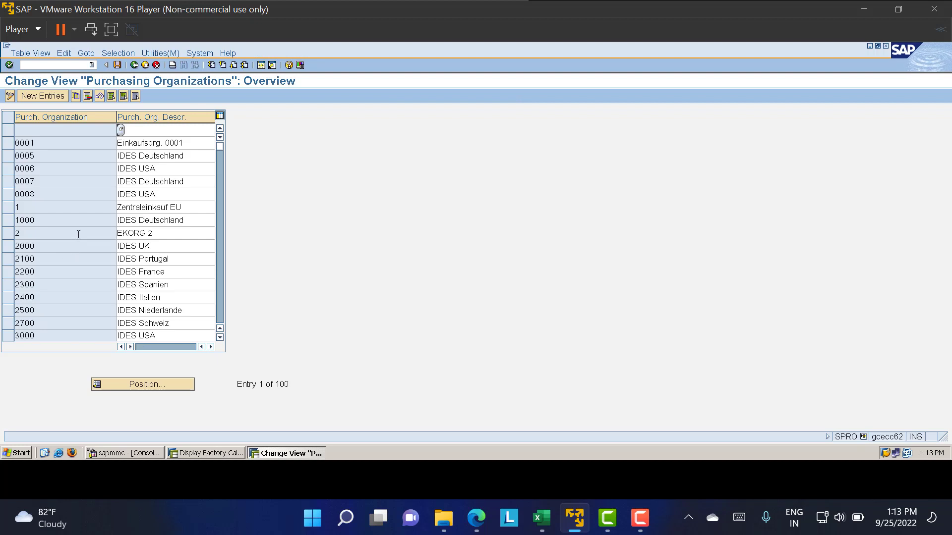
left_click(42, 97)
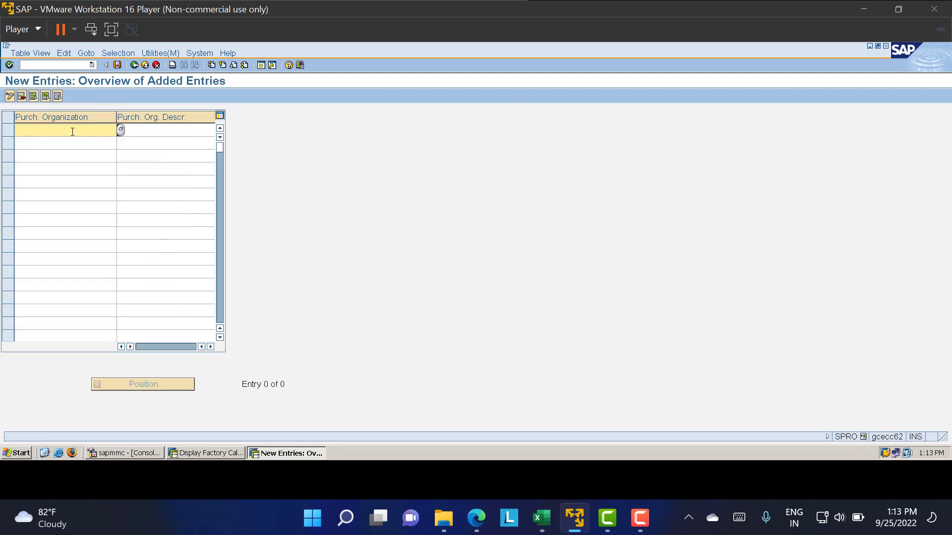
type("LT01")
key("Tab")
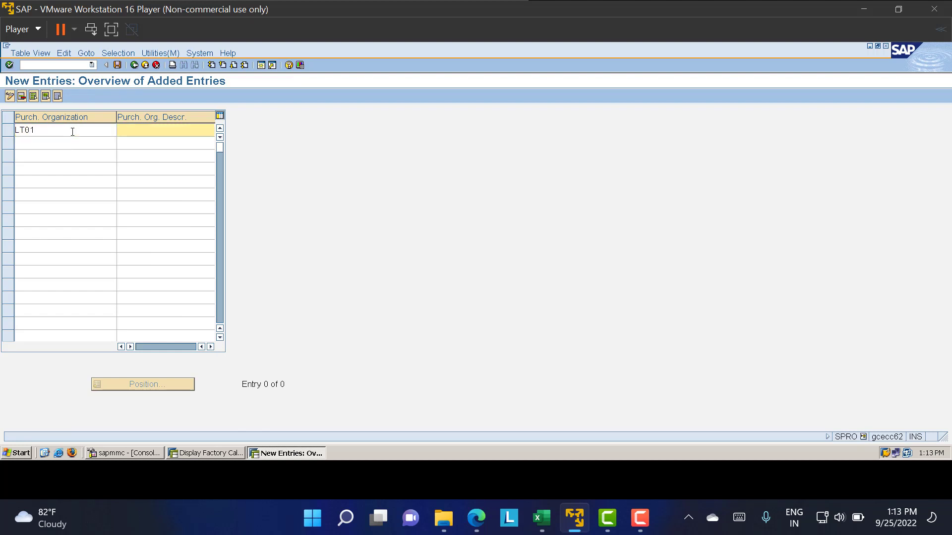
type("LT01 PUR ORG")
Save the new purchasing organization in customizing request ECCK900063 and return to the implementation guide
left_click(118, 65)
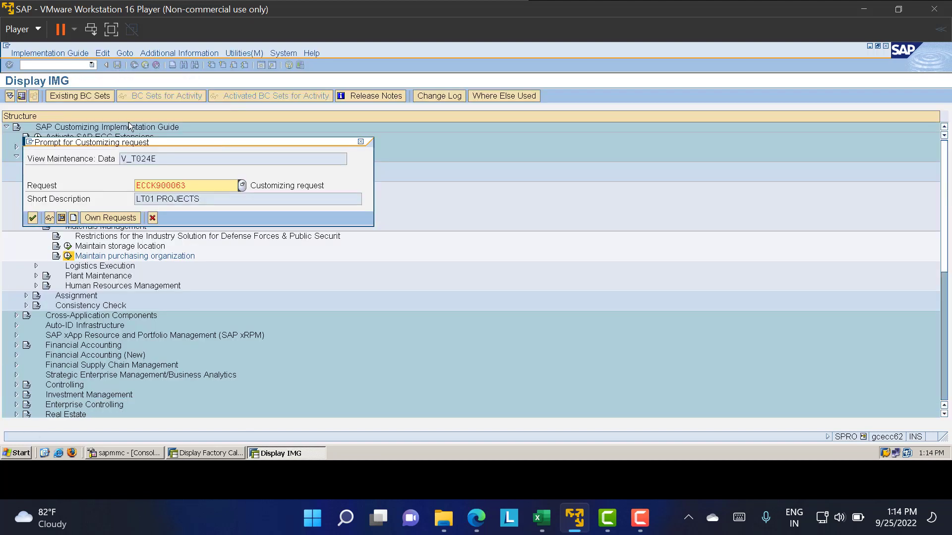
left_click(33, 218)
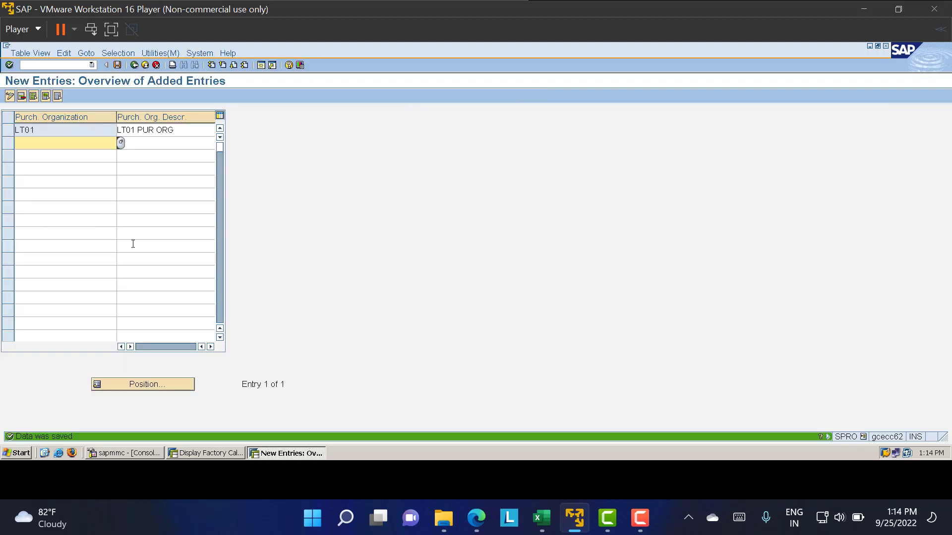
left_click(133, 66)
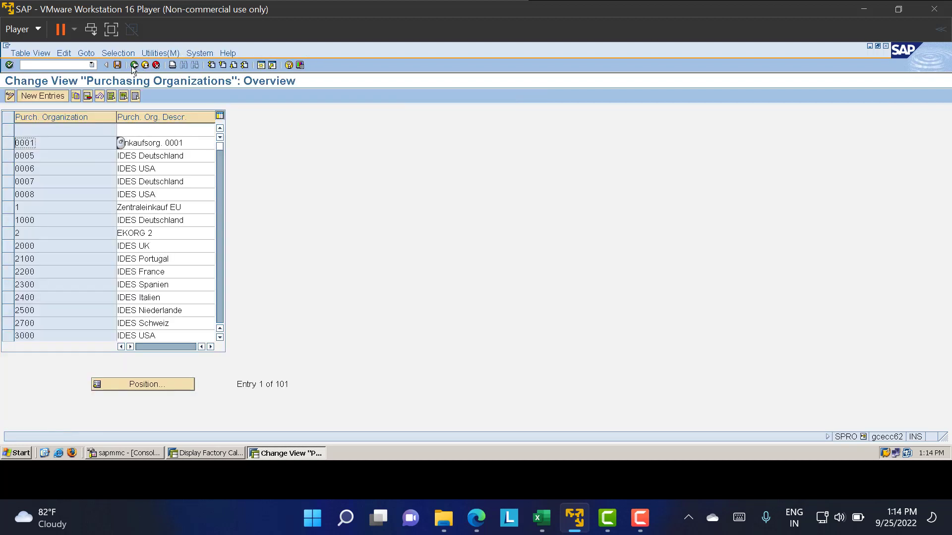
left_click(133, 66)
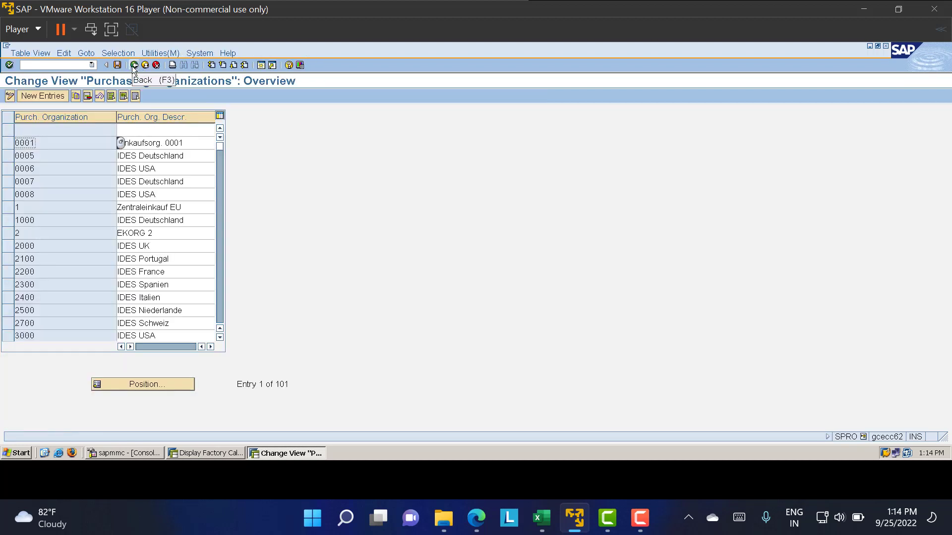
Review the enterprise structure chart in the Excel workbook and switch back to SAP
left_click(541, 518)
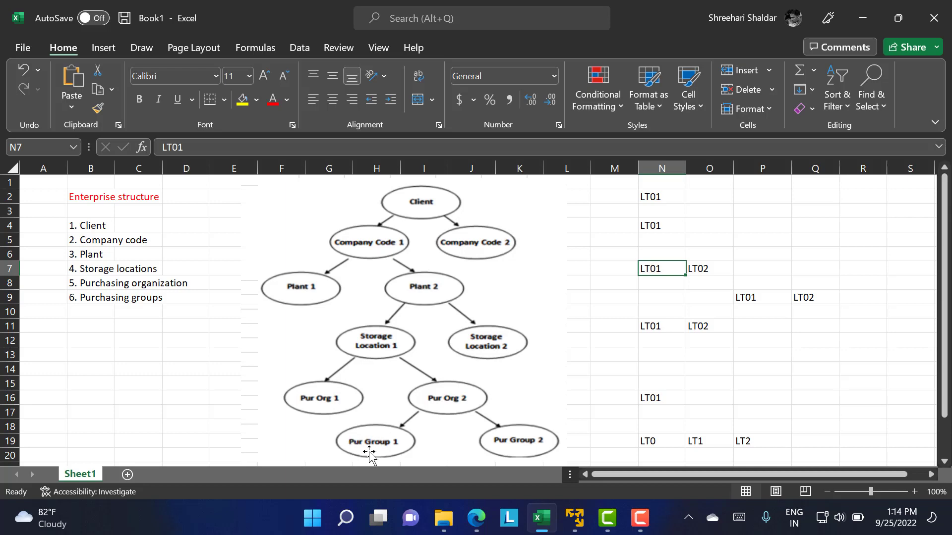
left_click(570, 527)
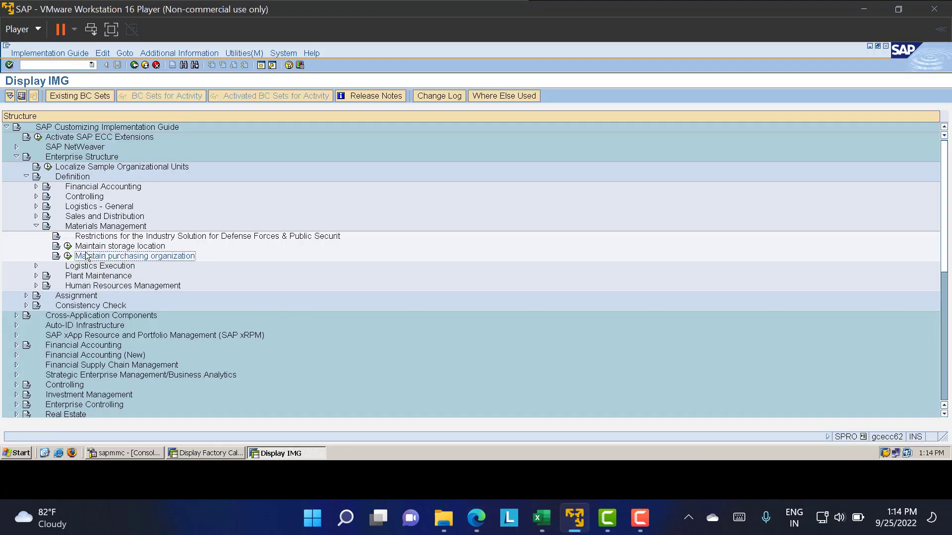
left_click(541, 518)
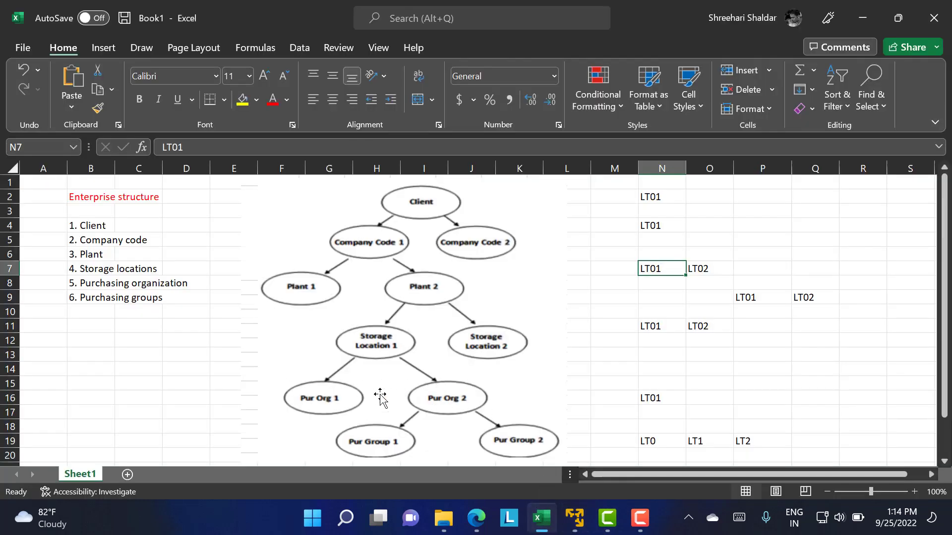
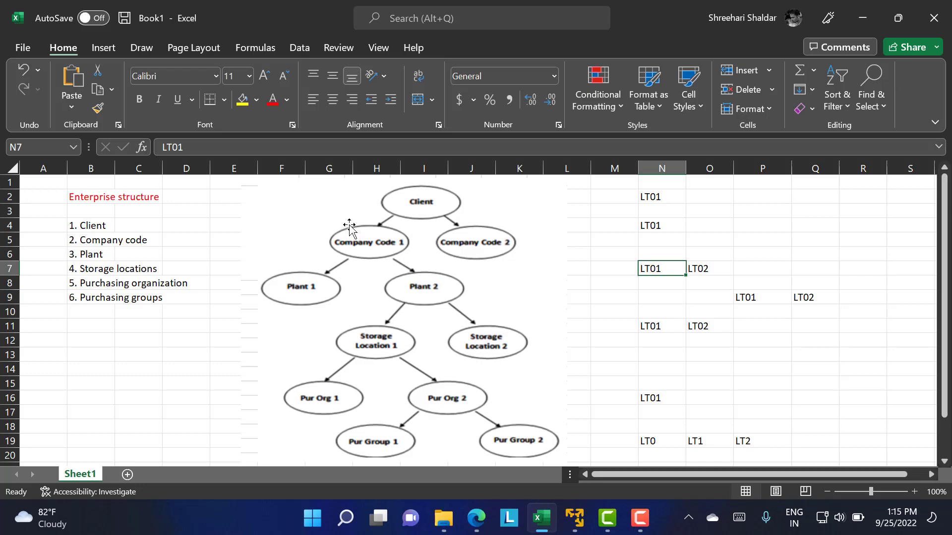
left_click(574, 518)
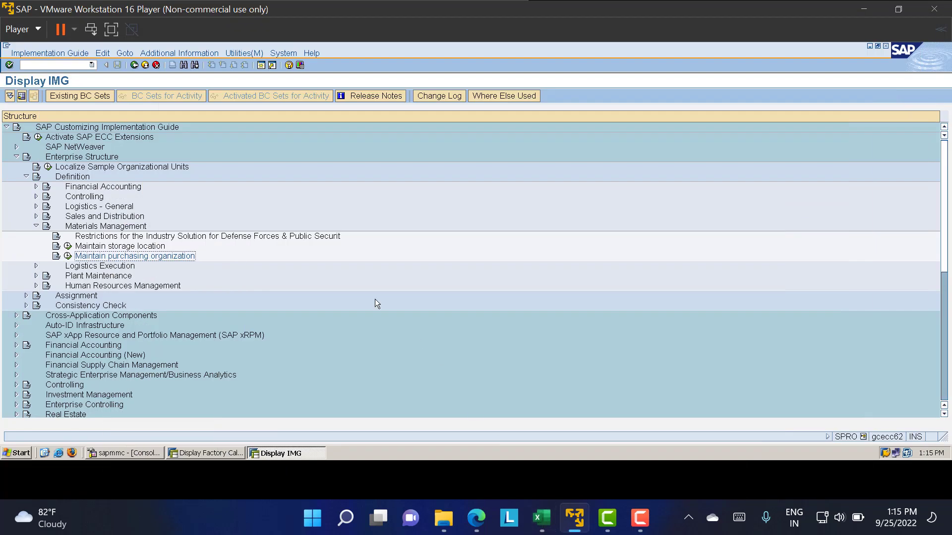
Return to the SAP Easy Access screen and reopen the SAP Reference IMG through the SPRO favorite
left_click(45, 64)
key("Return")
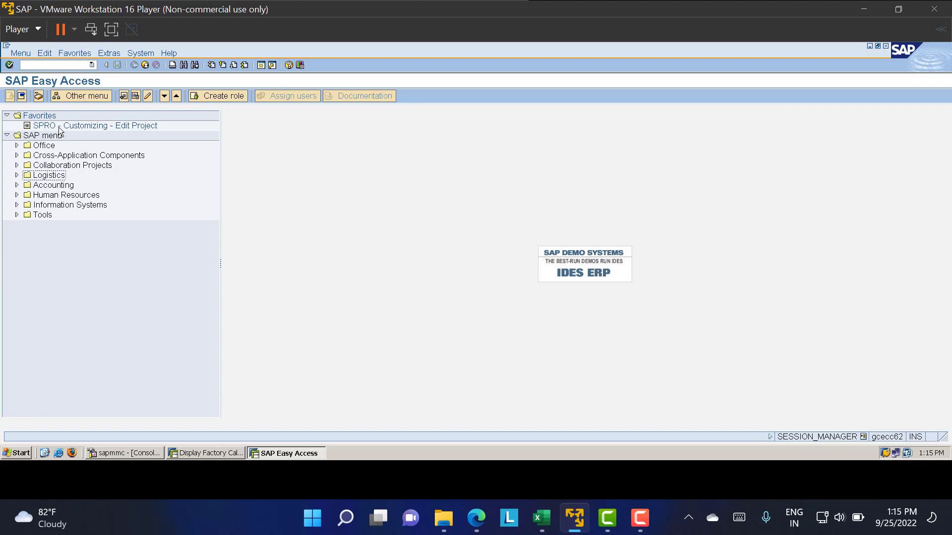
double_click(50, 127)
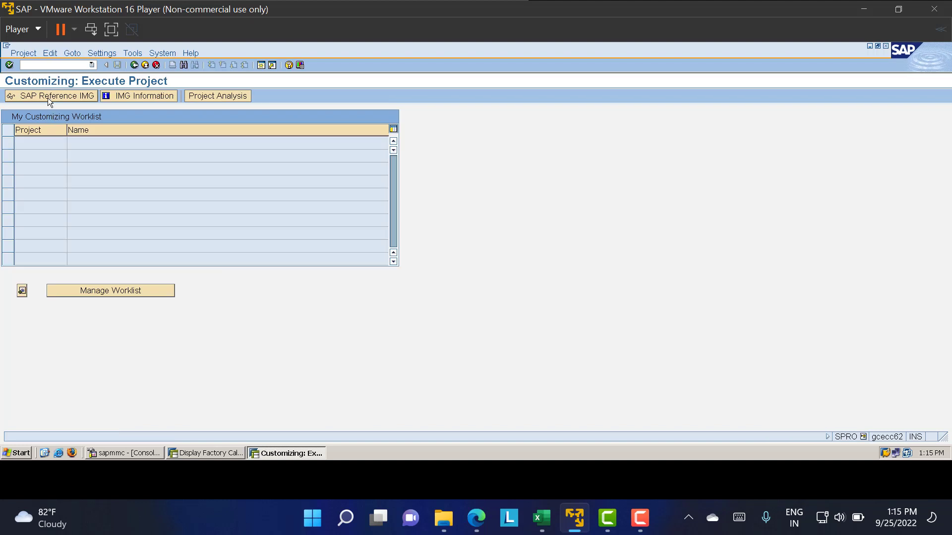
left_click(89, 96)
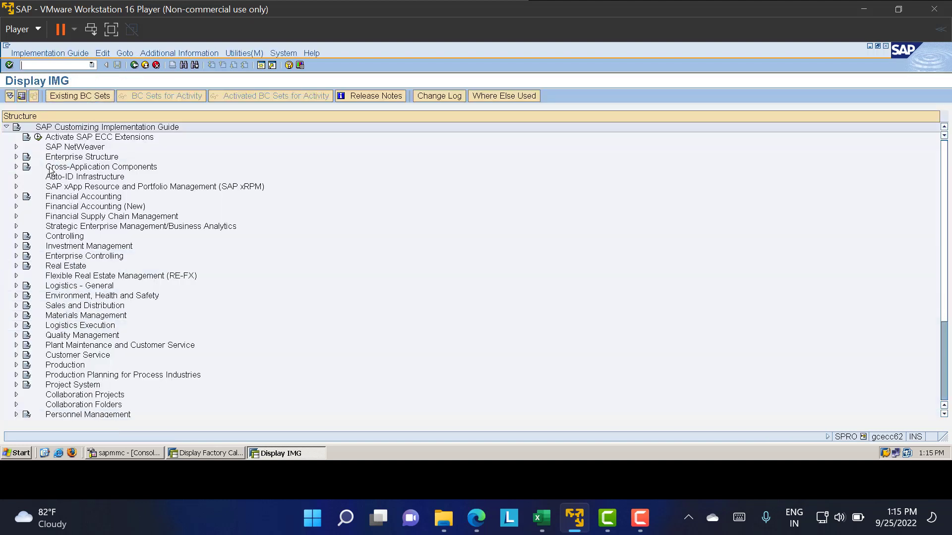
Open the Assign company code to company activity under Enterprise Structure, Assignment, Financial Accounting
left_click(16, 157)
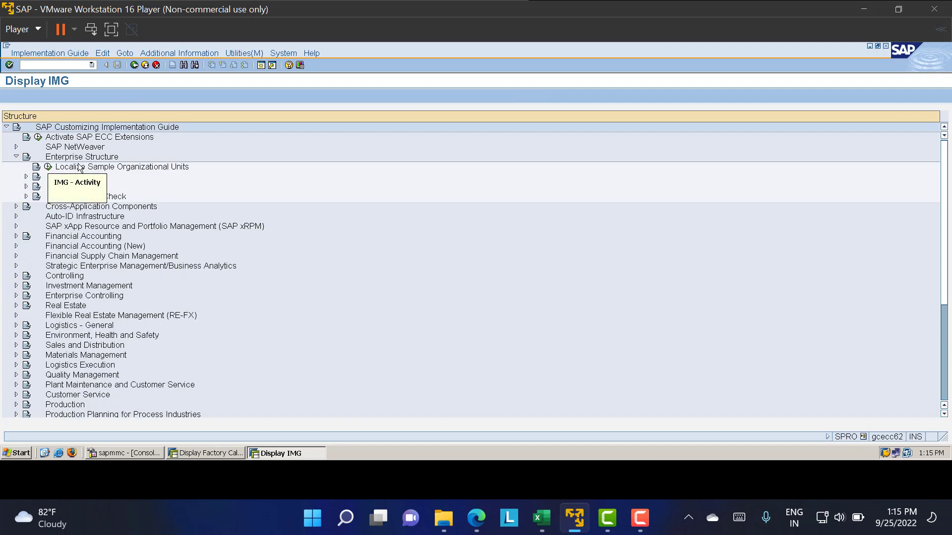
left_click(78, 188)
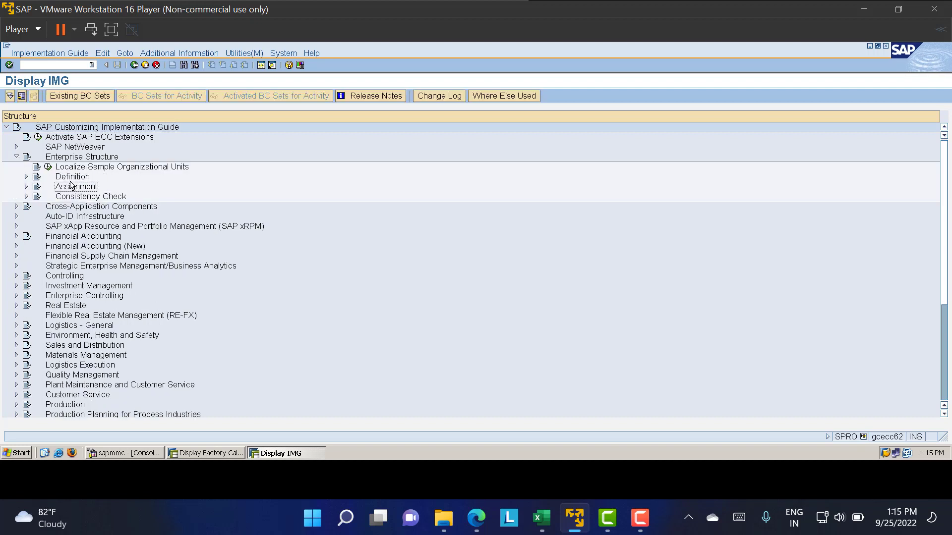
left_click(26, 186)
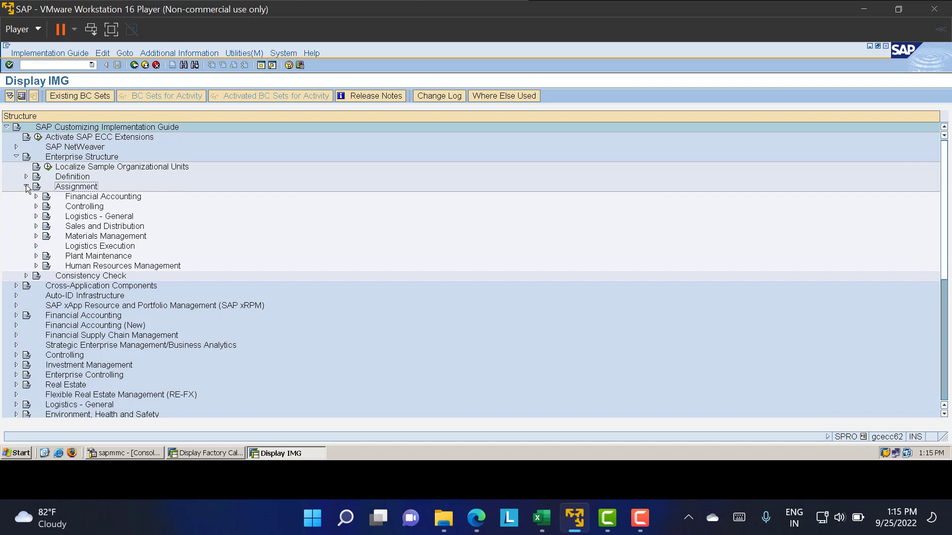
left_click(84, 199)
left_click(36, 197)
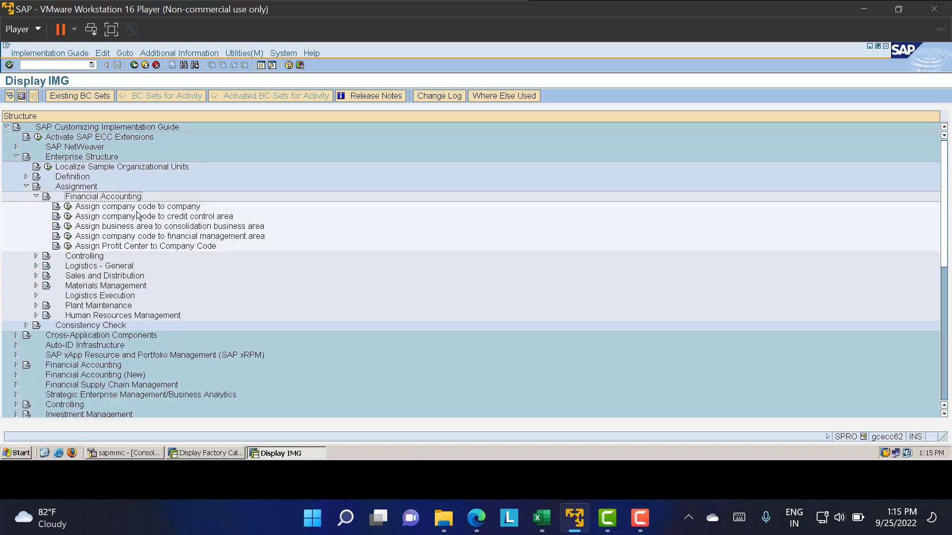
left_click(69, 207)
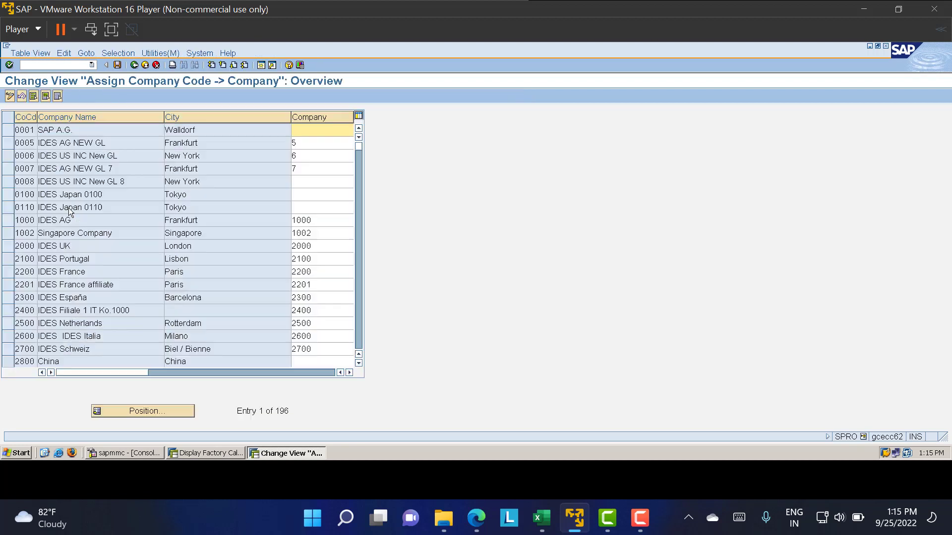
Assign company LT01 to company code LT01, save it in customizing request ECCK900063 and return to the implementation guide
left_click(135, 412)
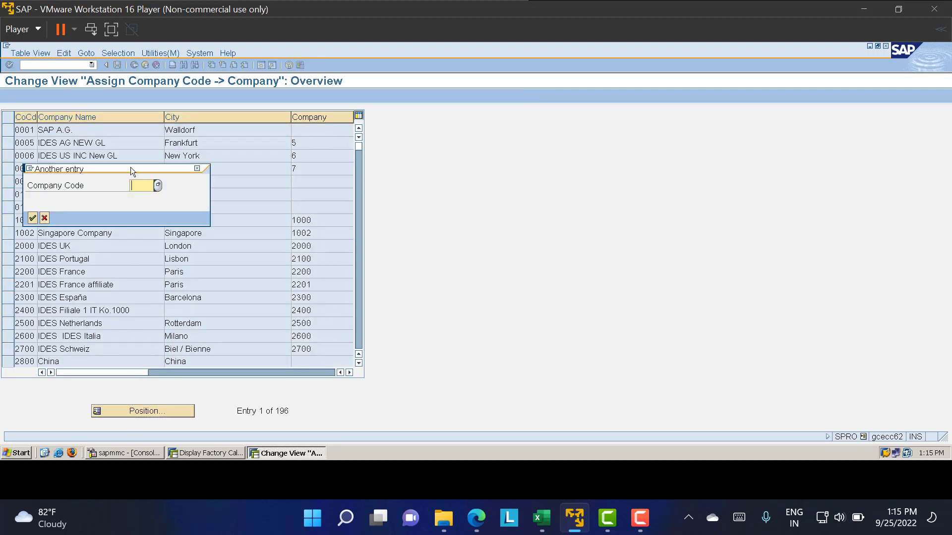
type("LT01")
key("Return")
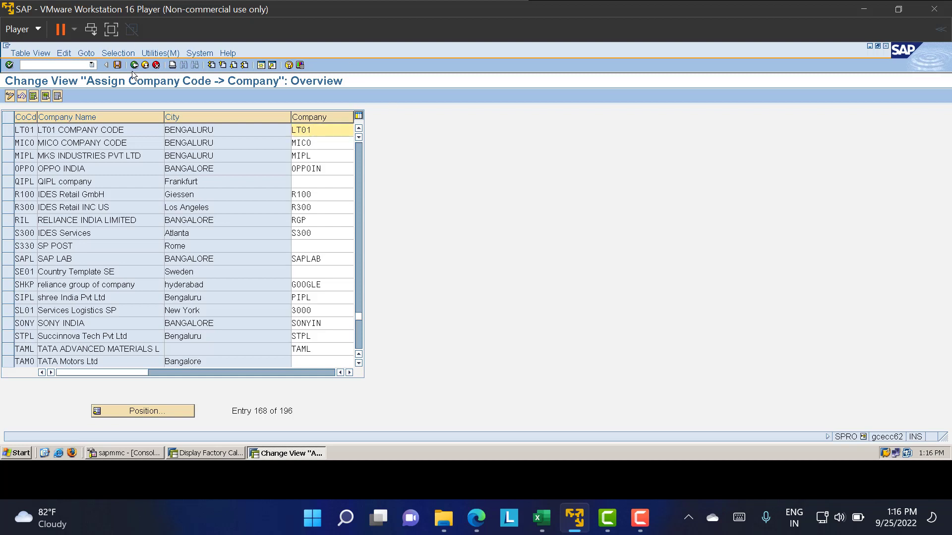
left_click(117, 66)
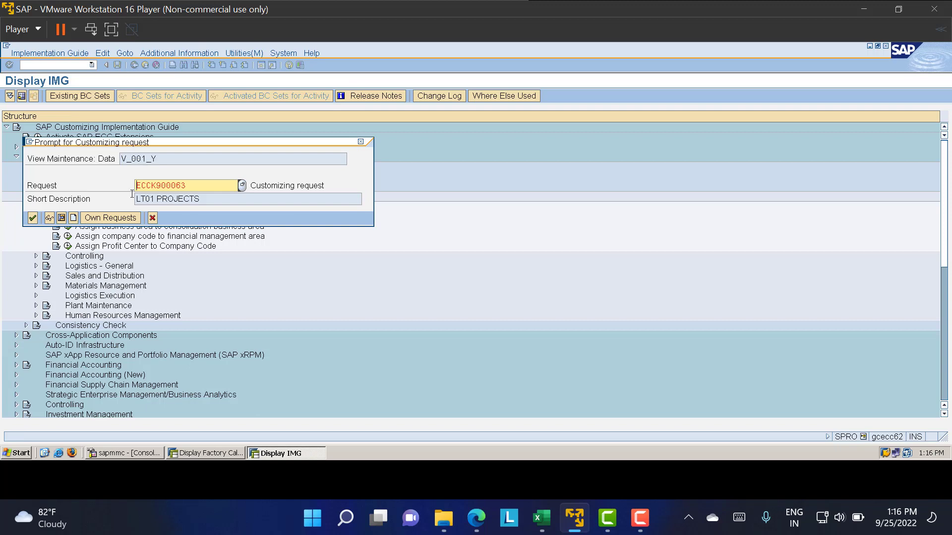
left_click(32, 218)
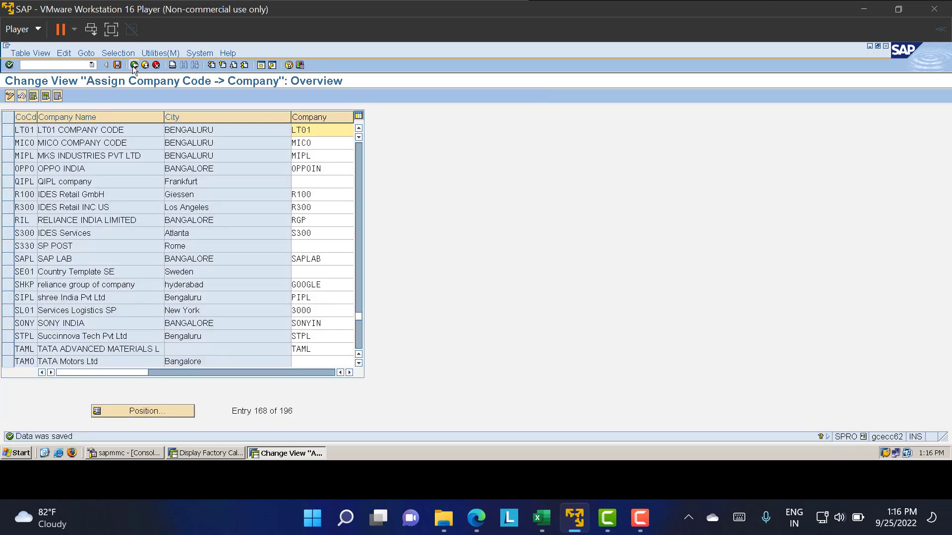
left_click(134, 66)
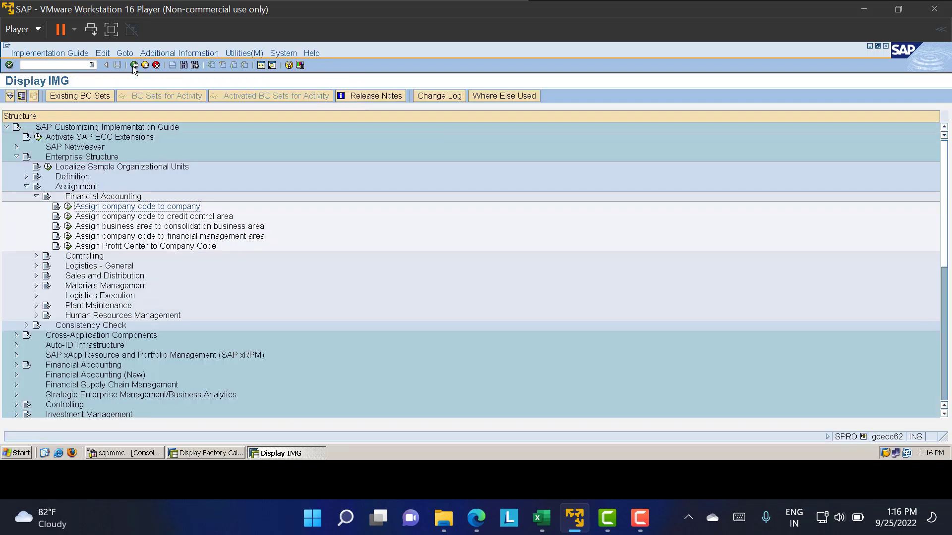
Collapse the Financial Accounting assignments and expand the Logistics - General assignment activities
left_click(35, 197)
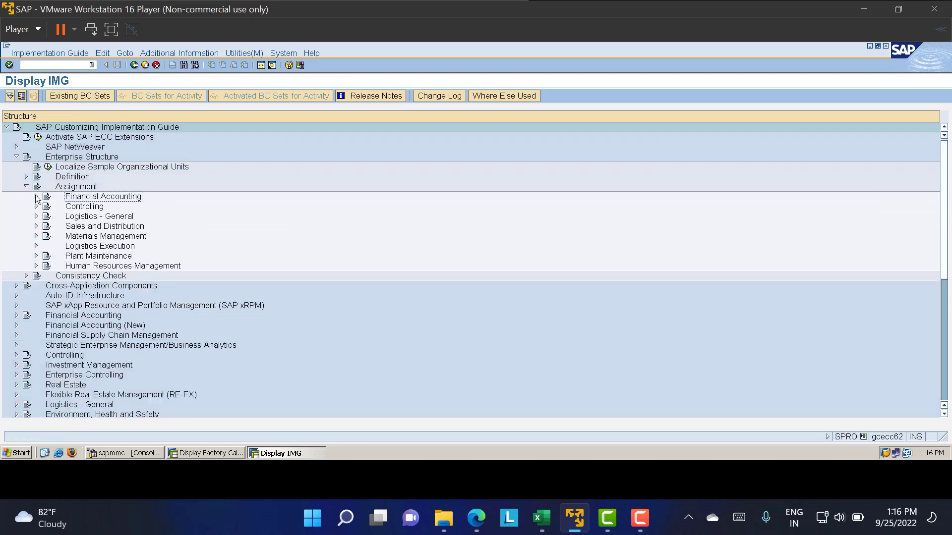
left_click(90, 217)
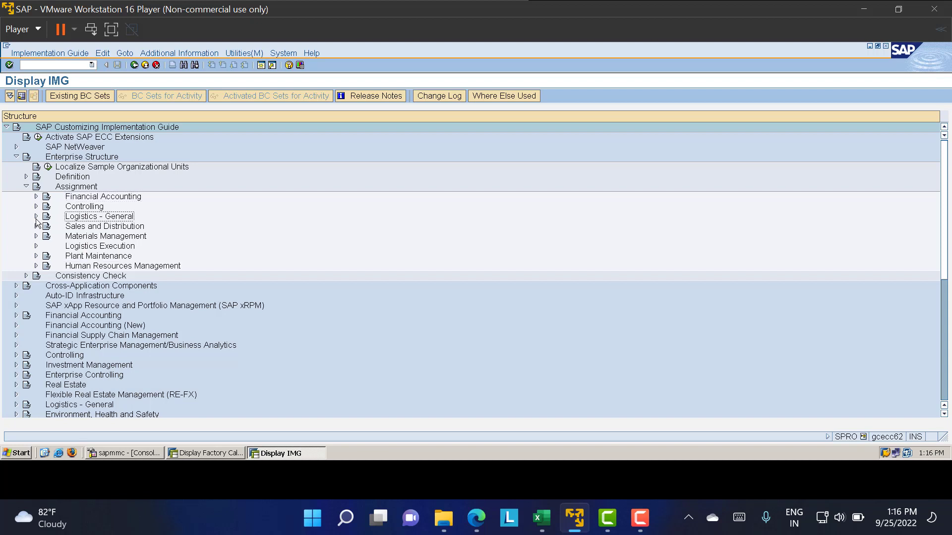
left_click(75, 189)
left_click(82, 218)
left_click(36, 217)
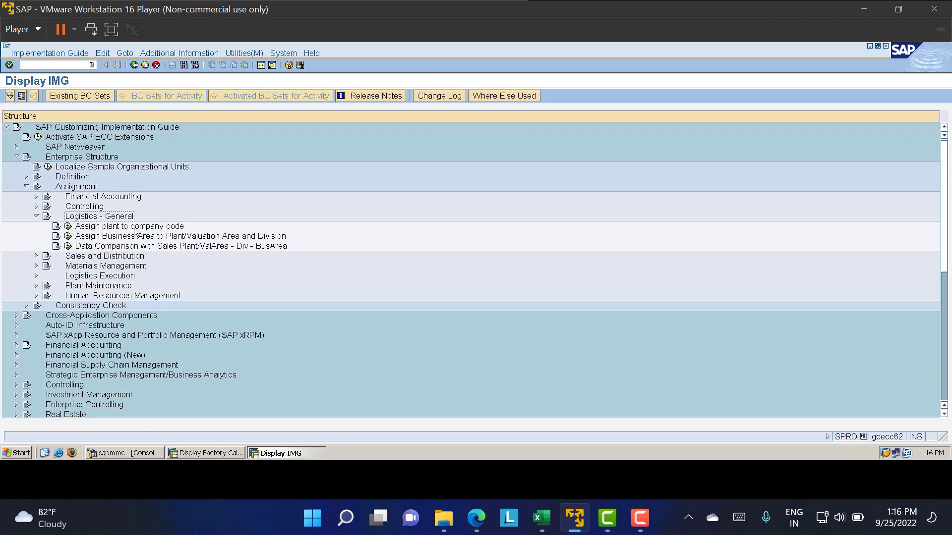
Open the Assign plant to company code activity and add a new entry assigning plant LT01 to company code LT01
left_click(68, 227)
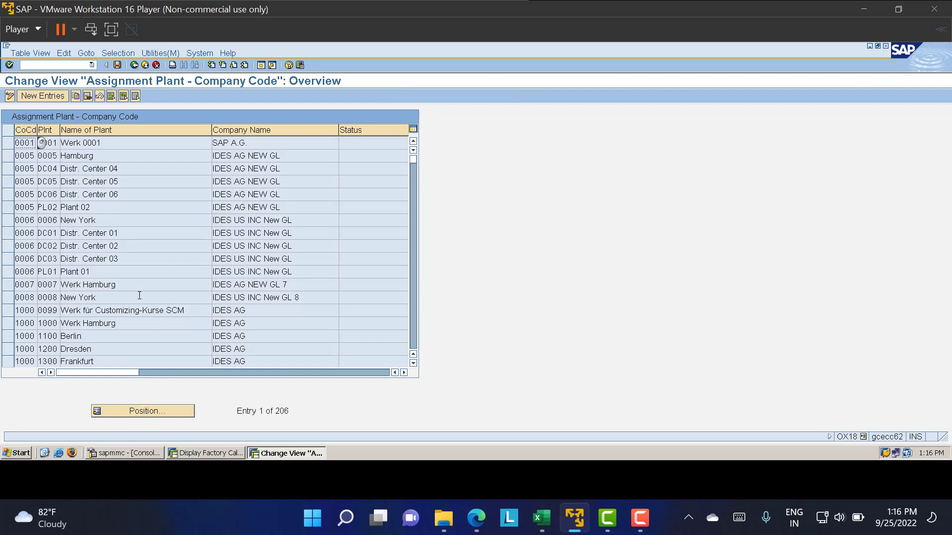
left_click(38, 97)
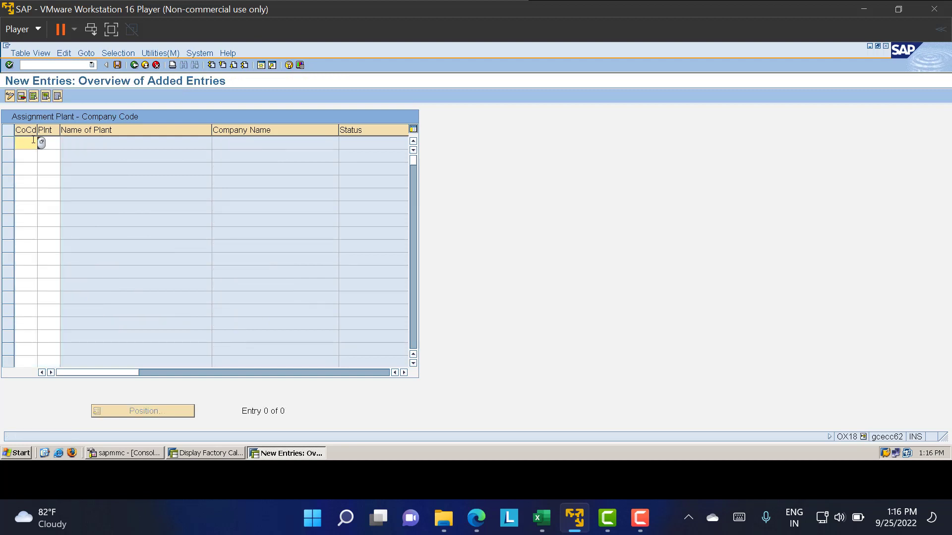
key("Tab")
type("LT01")
key("Return")
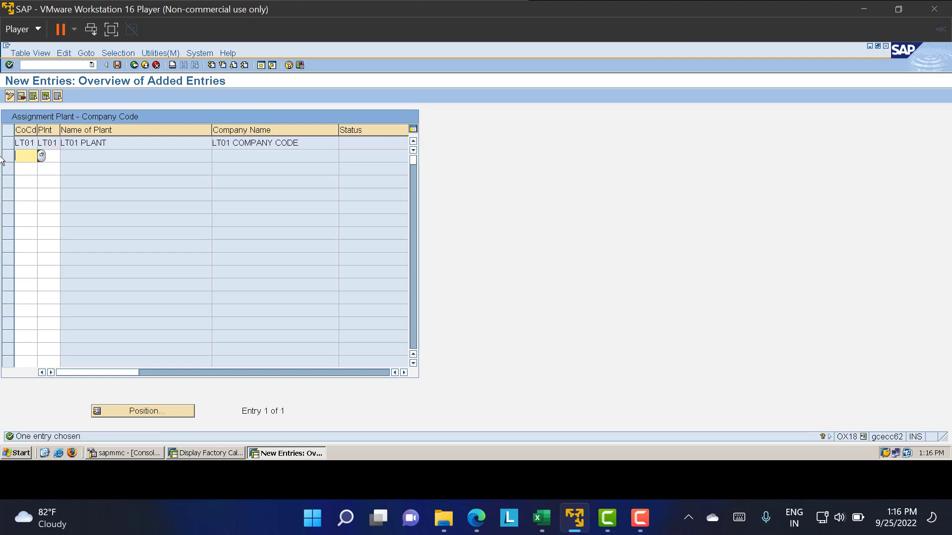
Save the plant assignment in the customizing request and return to the implementation guide
left_click(115, 66)
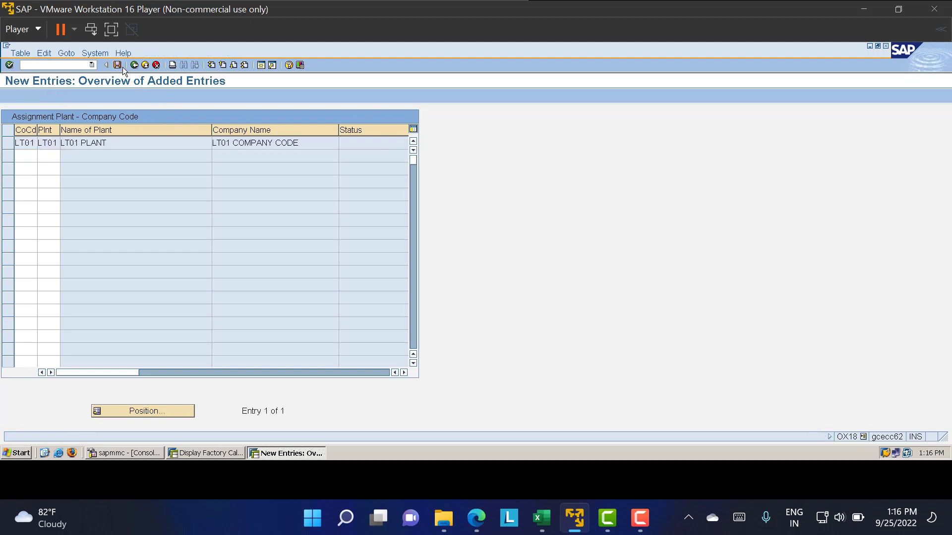
left_click(28, 220)
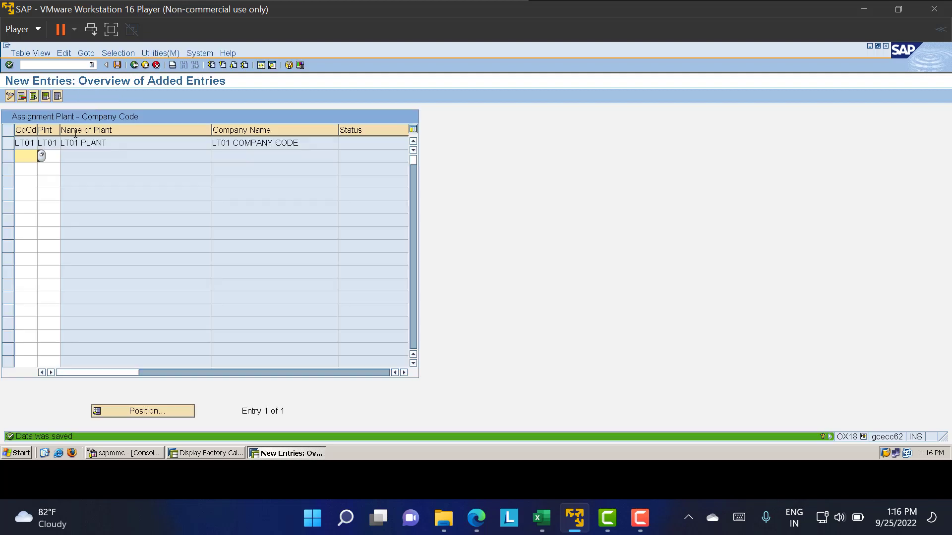
left_click(133, 65)
left_click(133, 65)
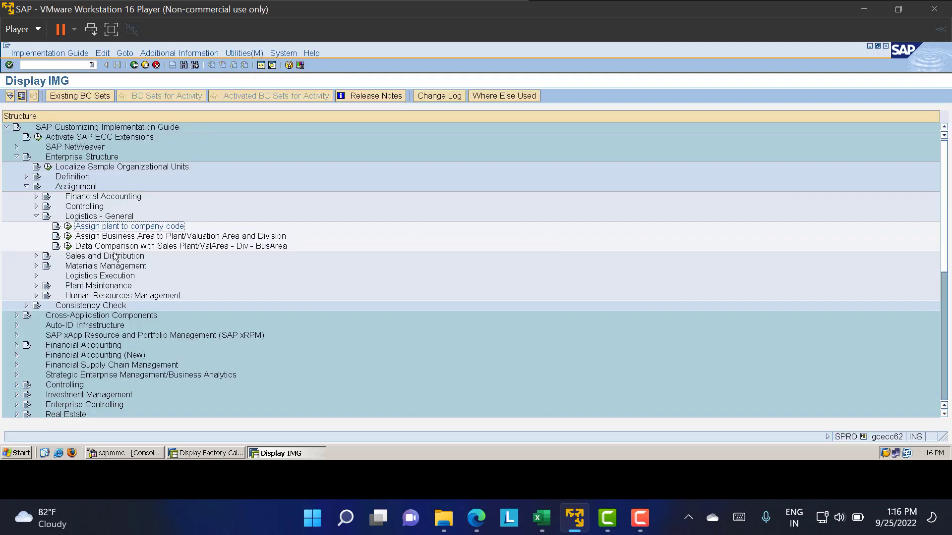
Collapse Logistics - General and open the Assign purchasing organization to company code activity under Materials Management
left_click(36, 217)
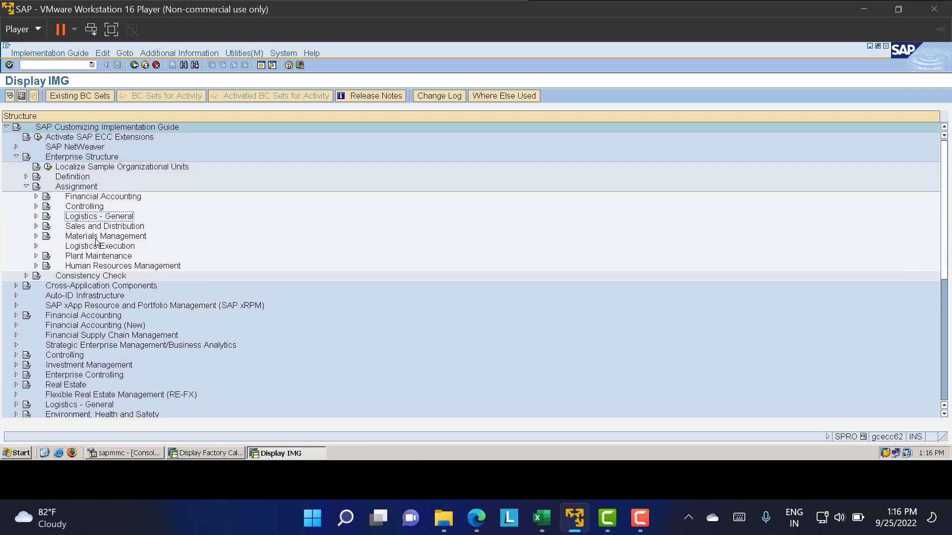
left_click(36, 237)
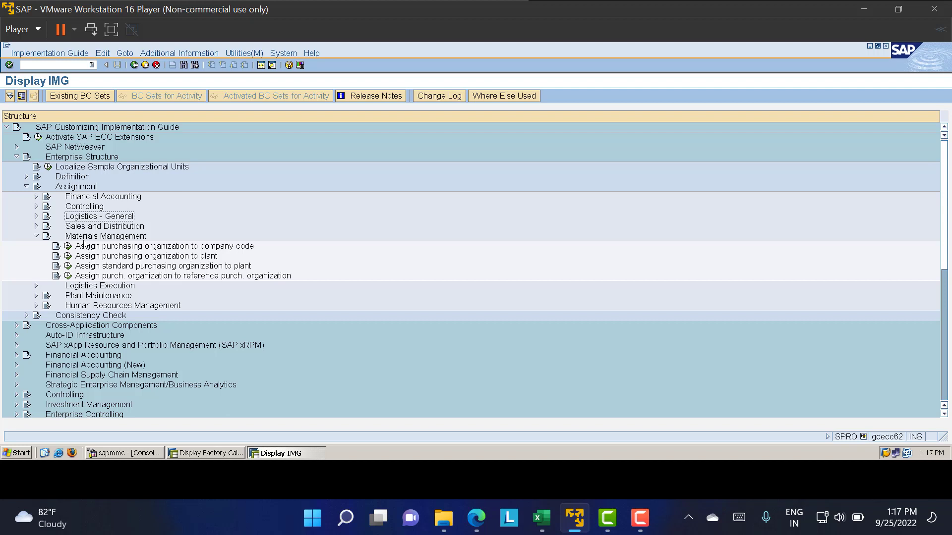
left_click(67, 247)
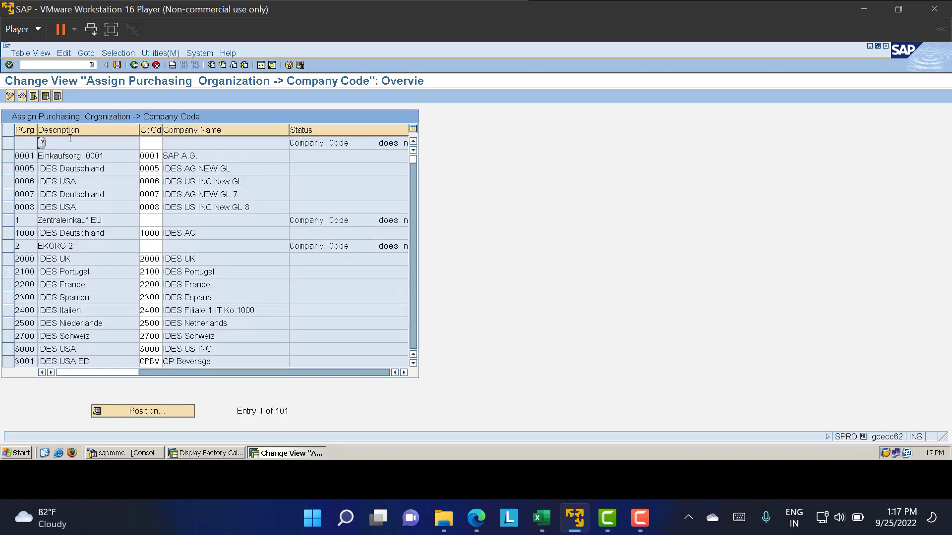
Locate purchasing organization LT01, assign company code LT01 to it, save and return to the implementation guide
left_click(136, 411)
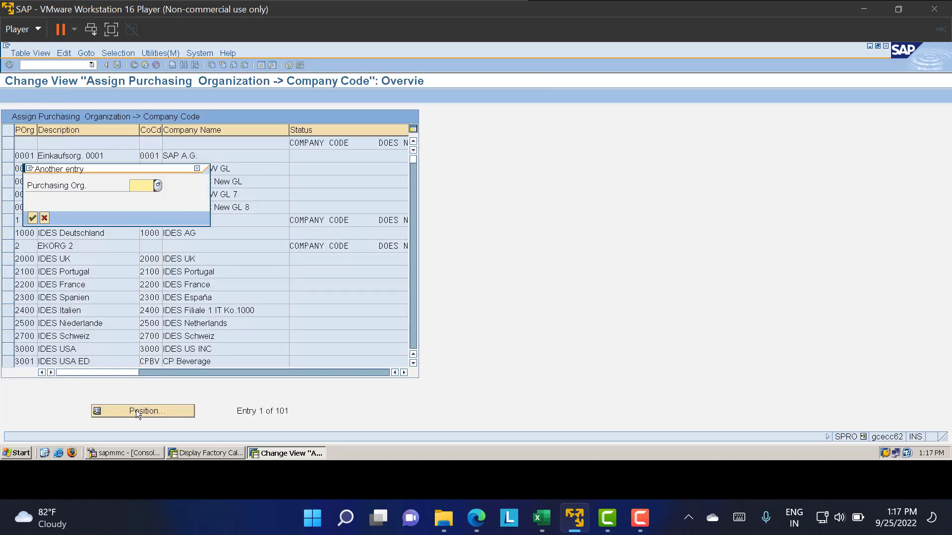
type("LT")
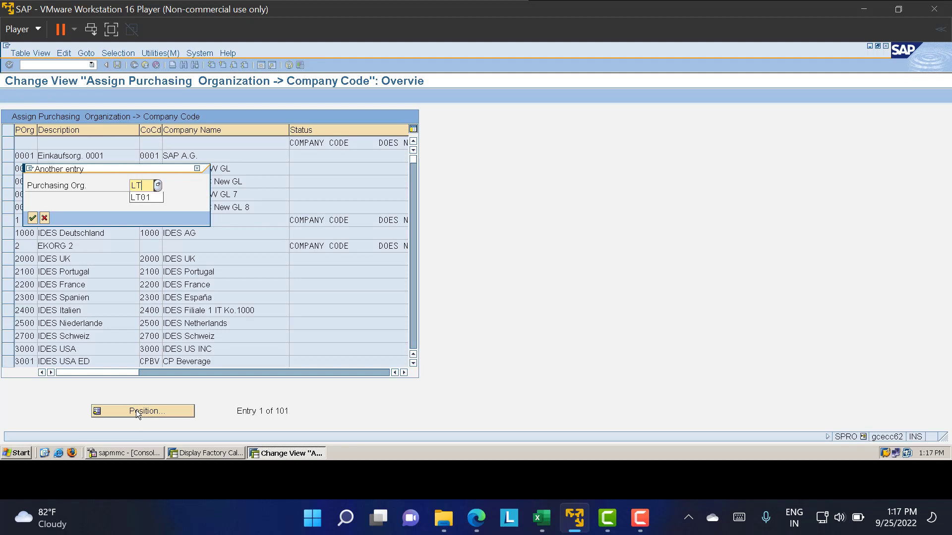
type("01")
key("Return")
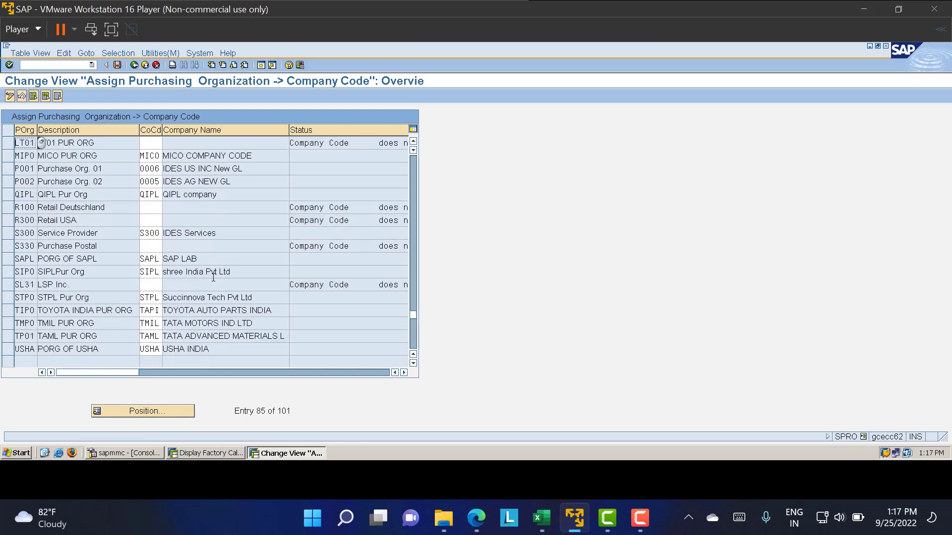
left_click(157, 145)
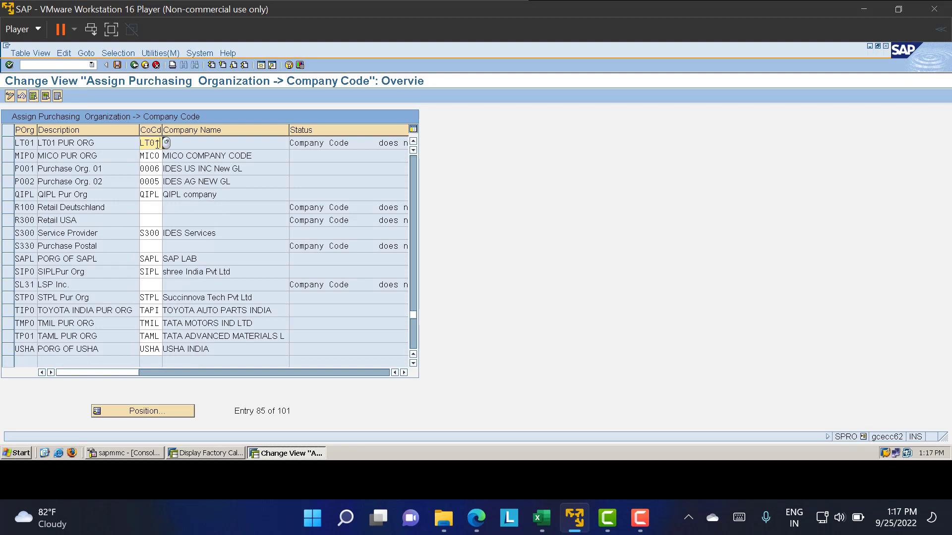
type("LT01")
key("Return")
left_click(118, 65)
left_click(134, 65)
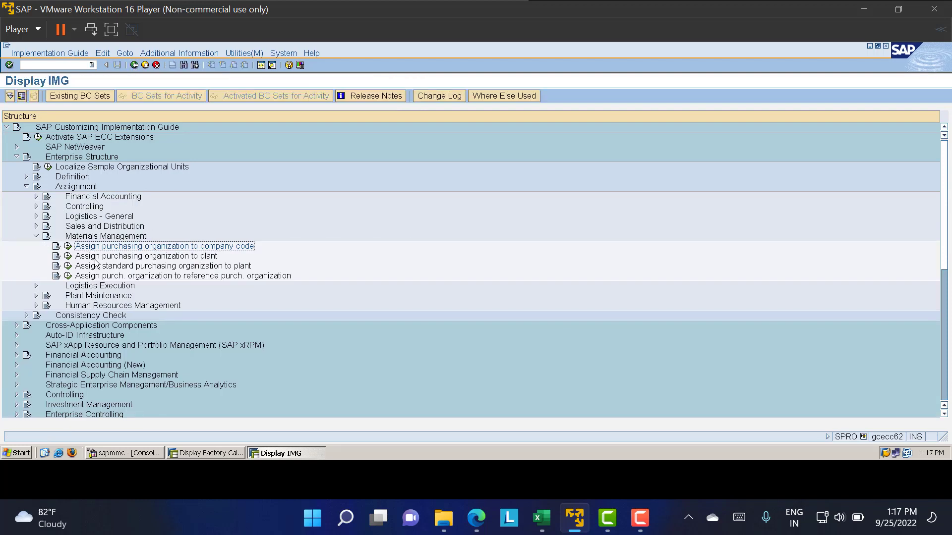
Open the Assign purchasing organization to plant activity and add a new entry linking purchasing organization LT01 to plant LT01
left_click(68, 256)
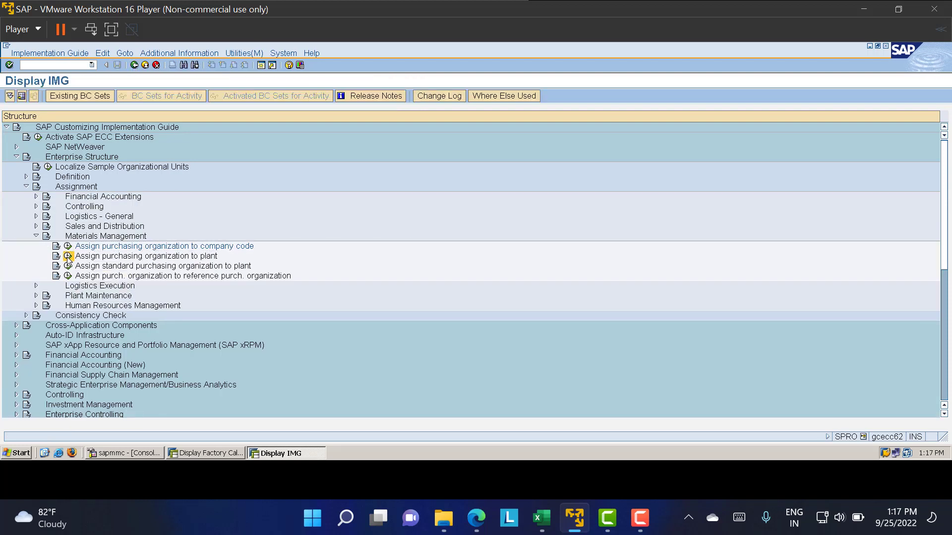
left_click(36, 94)
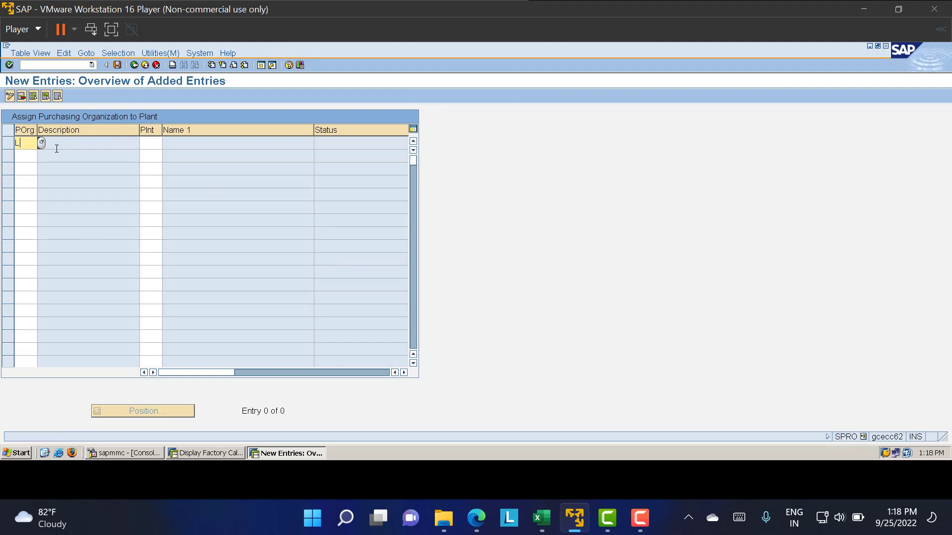
key("Tab")
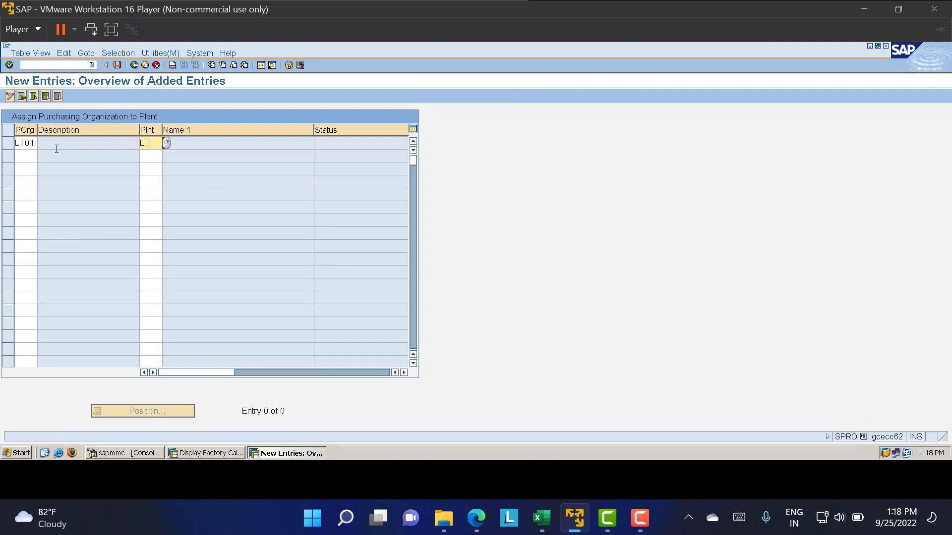
type("LT01")
key("Return")
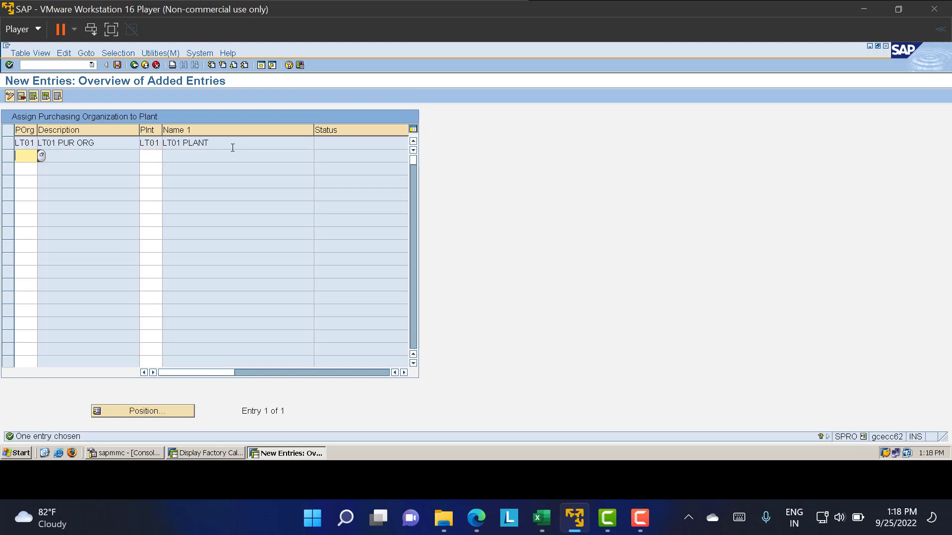
Save the purchasing organization to plant assignment in customizing request ECCK900063 and return to the implementation guide
left_click(117, 65)
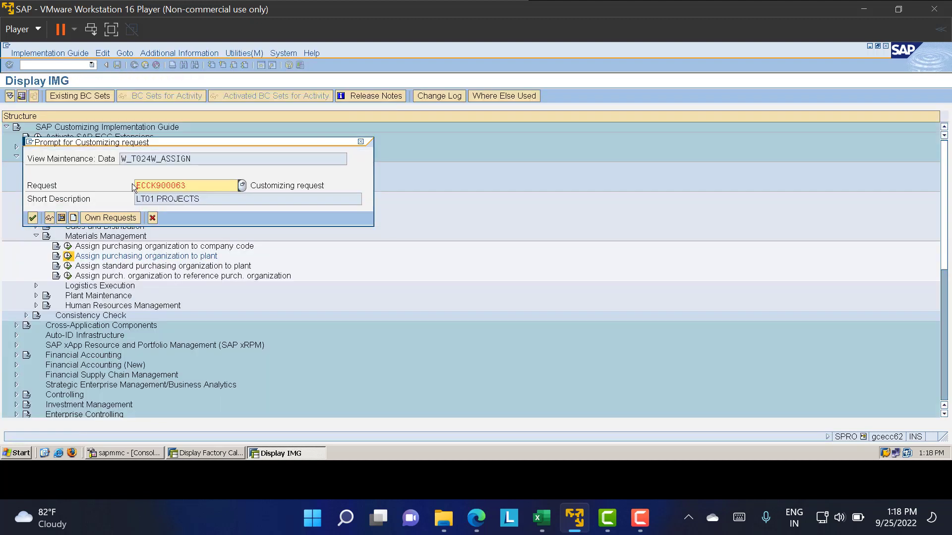
left_click(32, 218)
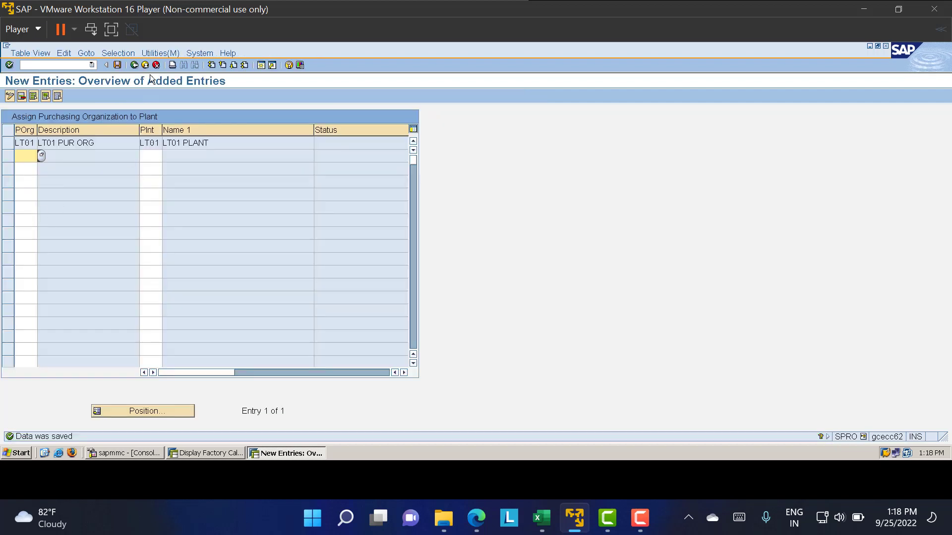
left_click(135, 65)
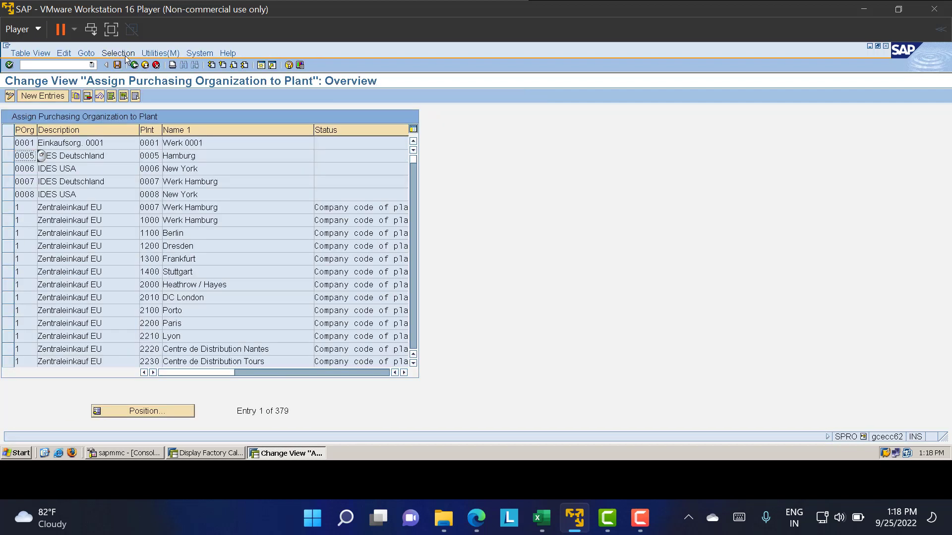
left_click(134, 65)
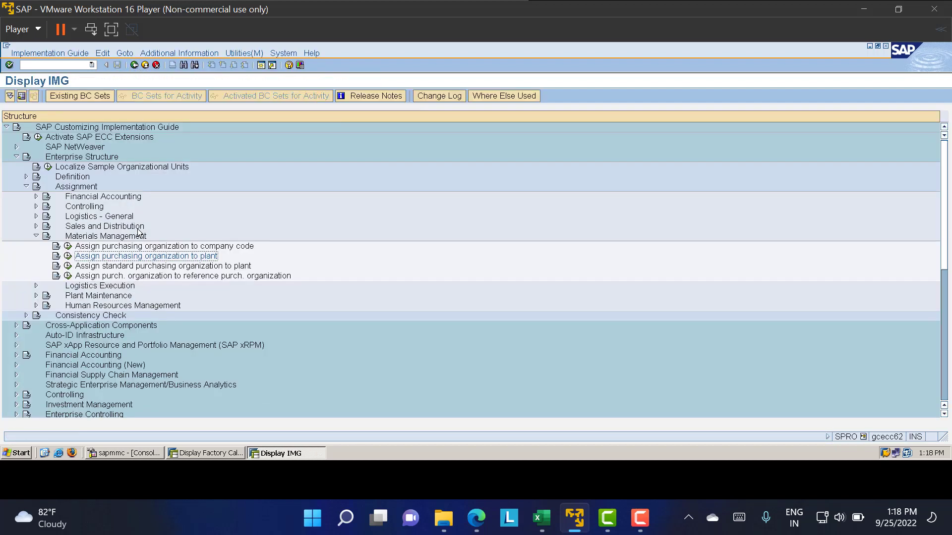
Collapse the Materials Management assignments, return to SAP Easy Access and start transaction EC01
left_click(36, 236)
left_click(45, 63)
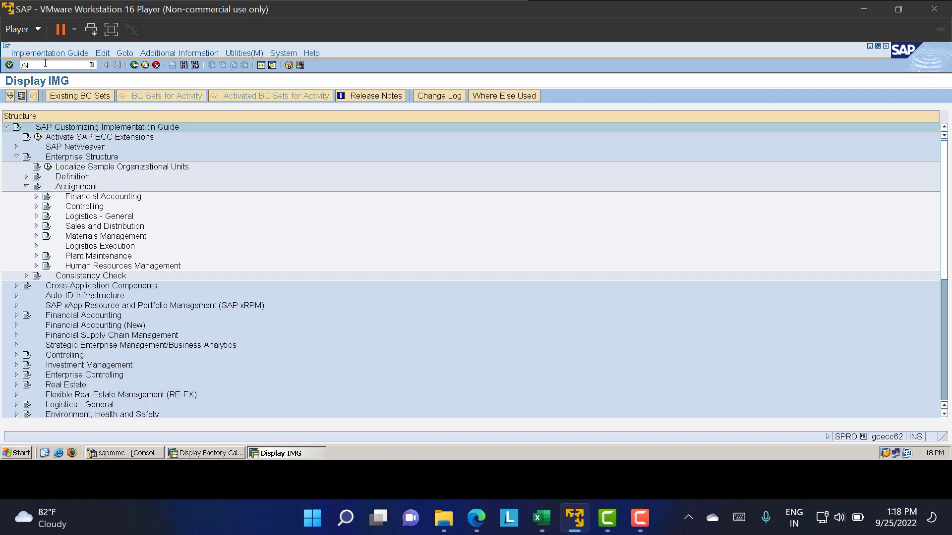
key("Return")
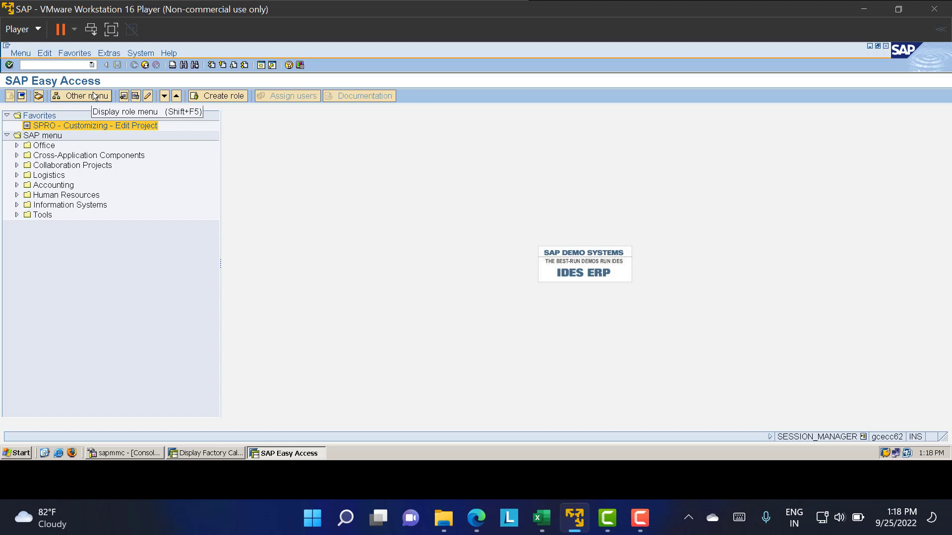
type("EC01")
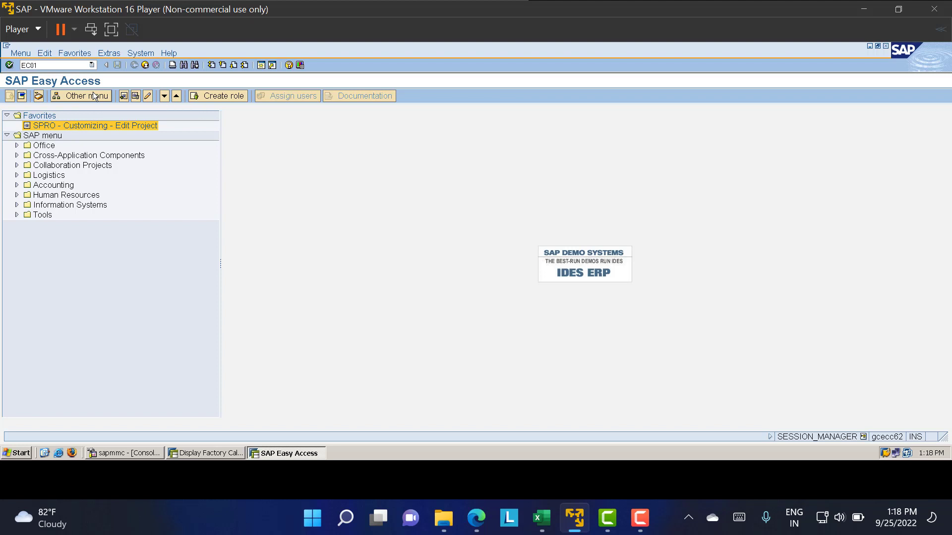
key("Return")
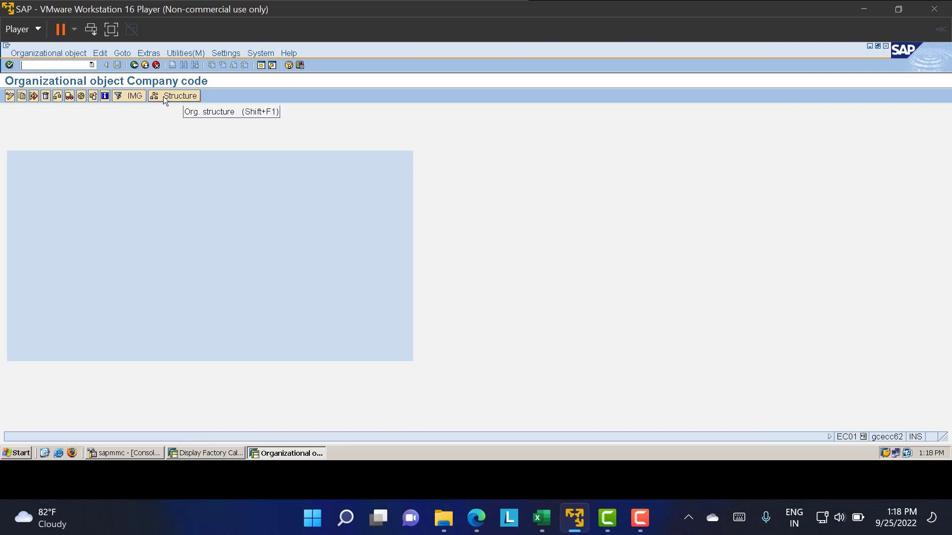
Open the organizational structure navigation for company codes and dismiss the navigation help
left_click(177, 96)
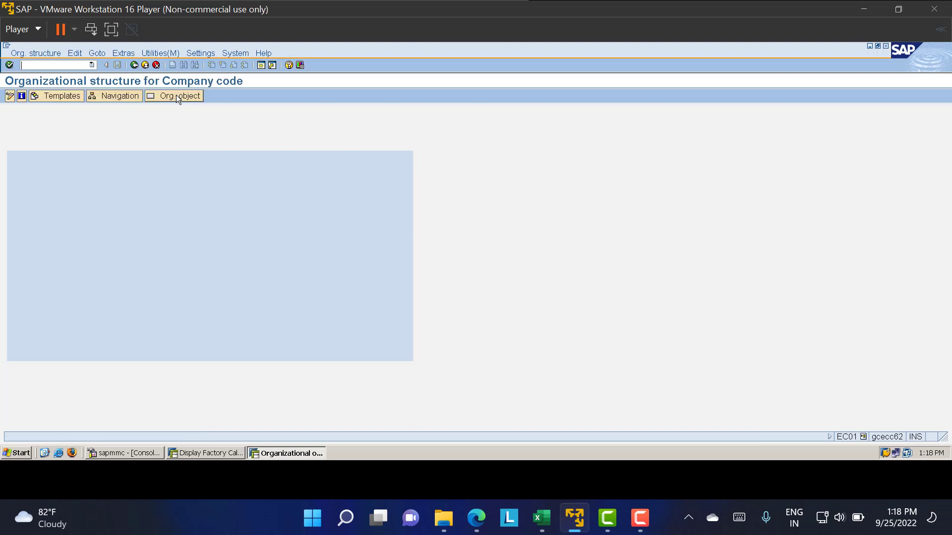
left_click(111, 97)
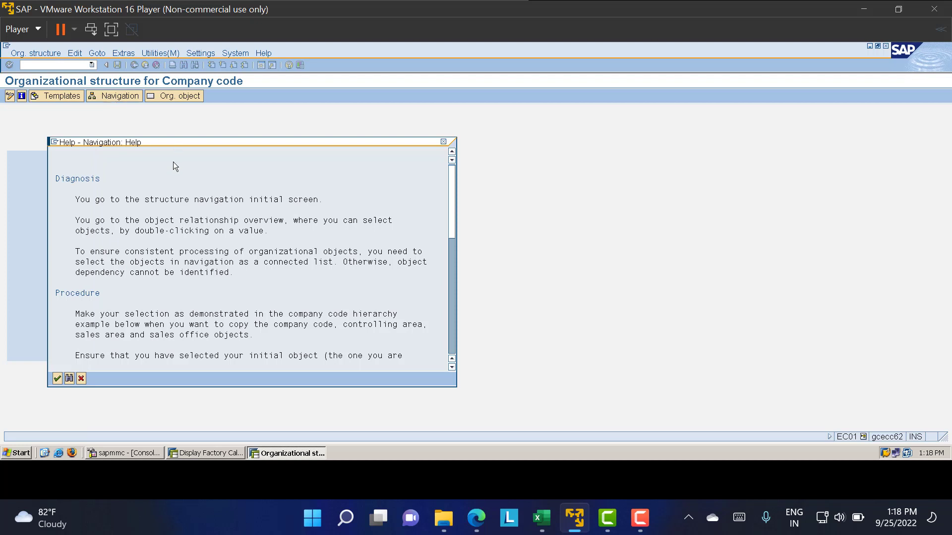
left_click(57, 380)
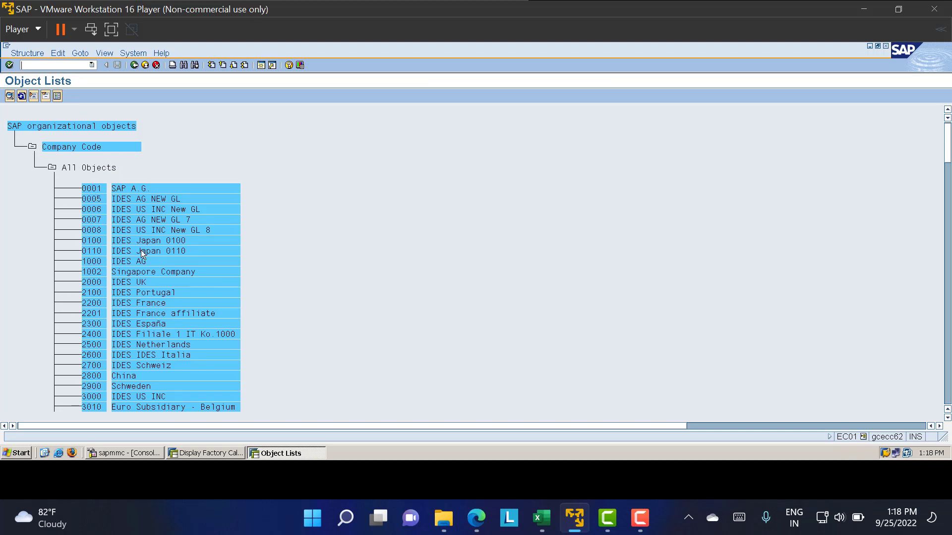
Search the company code object list for LT01 and go to its entry
left_click(183, 65)
left_click_drag(121, 174, 112, 174)
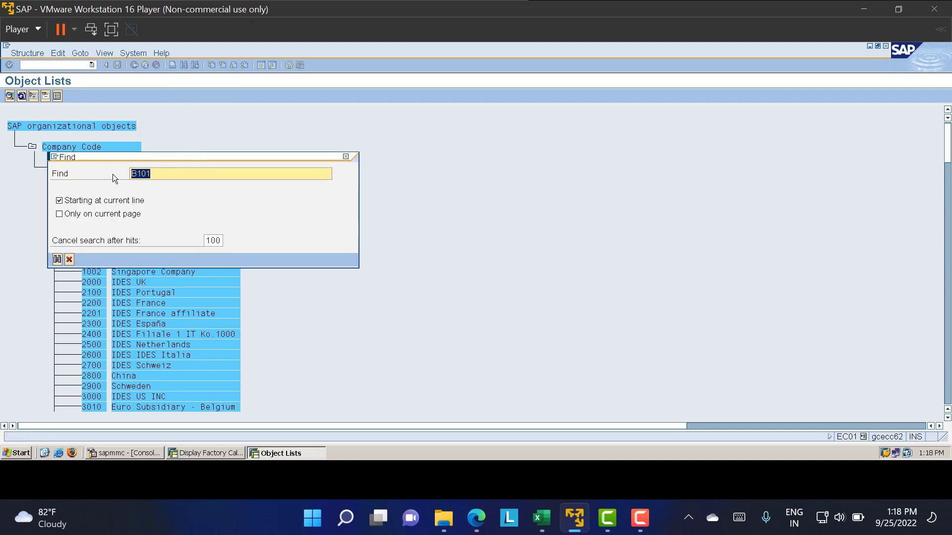
type("LT01")
key("Return")
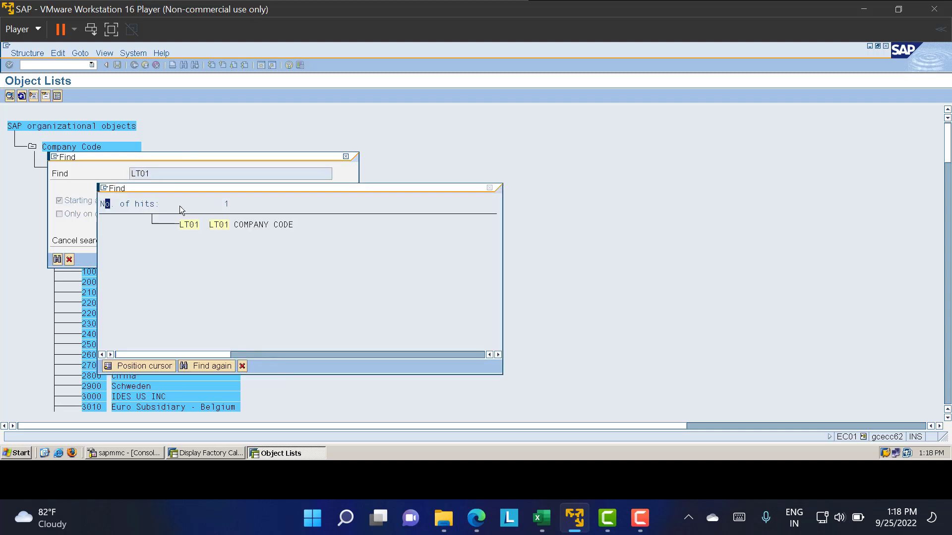
double_click(226, 226)
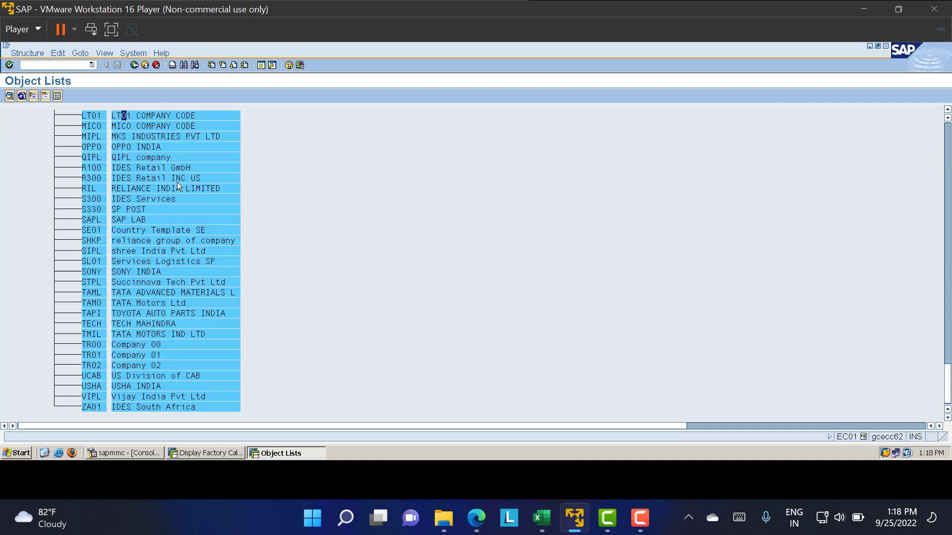
Open the structure of company code LT01 and expand its company and plant branches to check the assignments
double_click(85, 115)
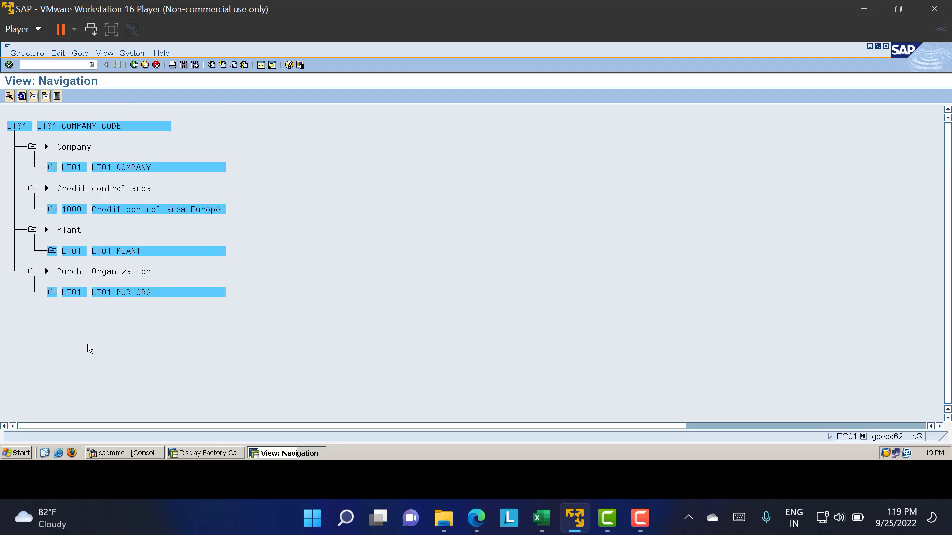
left_click(52, 167)
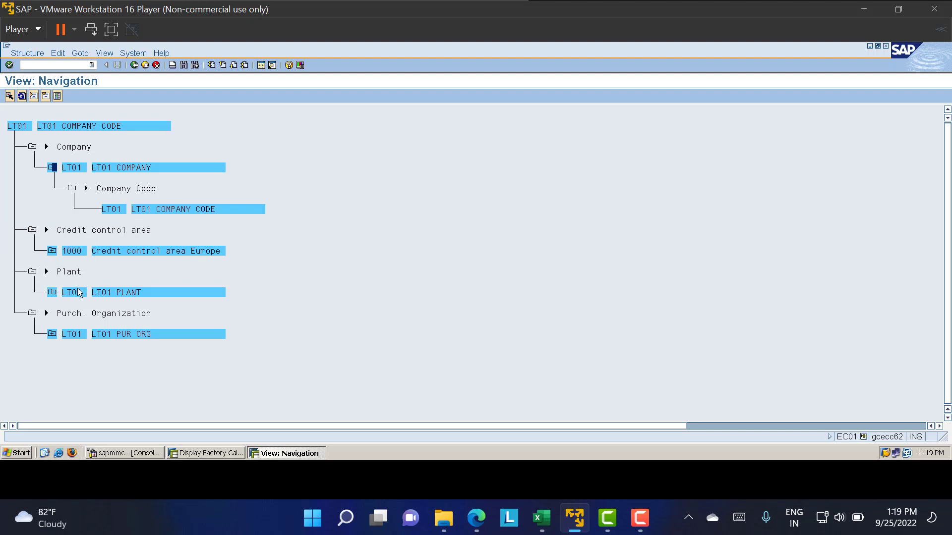
left_click(52, 292)
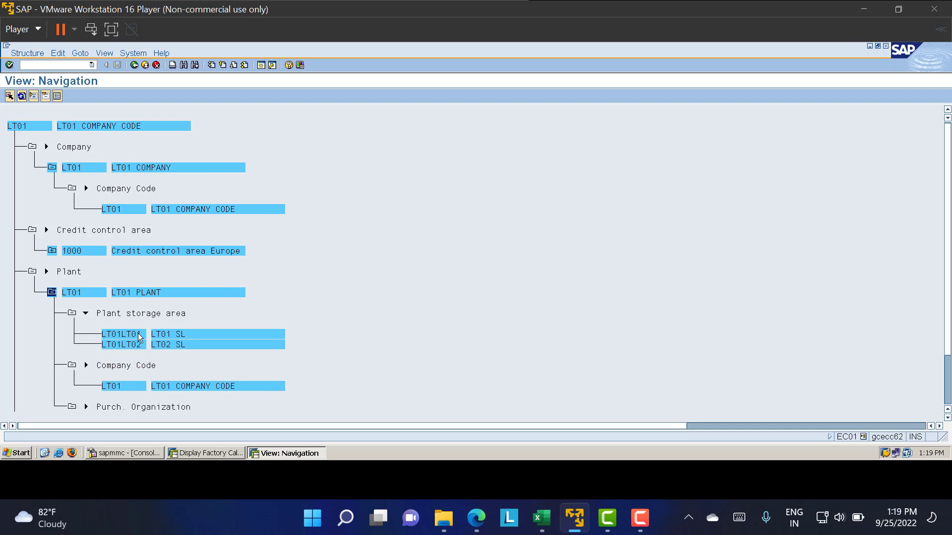
Expand purchasing organization LT01 in the company code structure and examine its company code and plant assignments
scroll(99, 308, "down", 1)
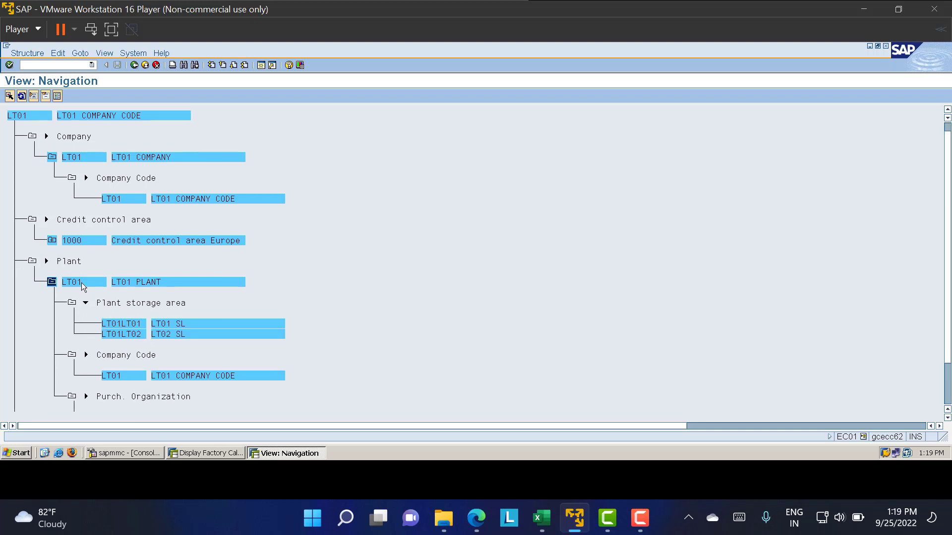
scroll(119, 333, "down", 1)
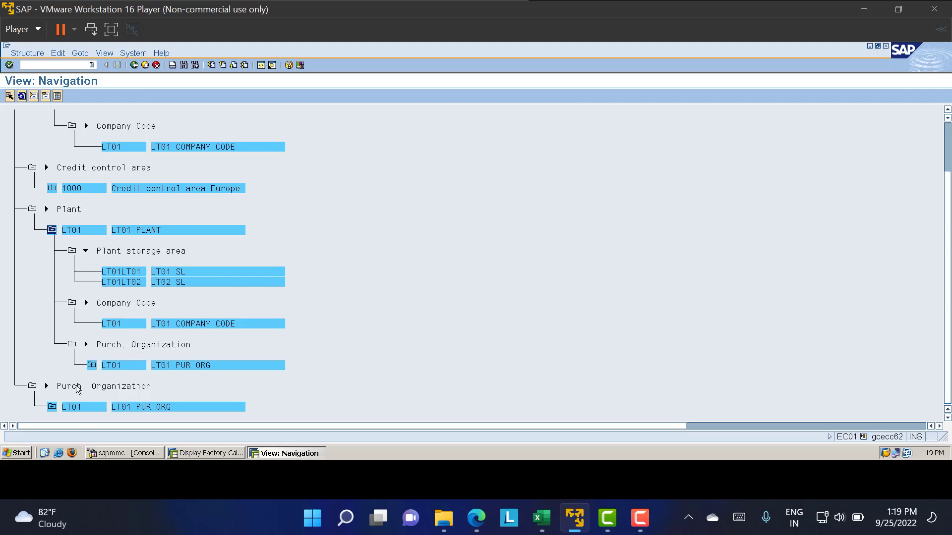
left_click(52, 409)
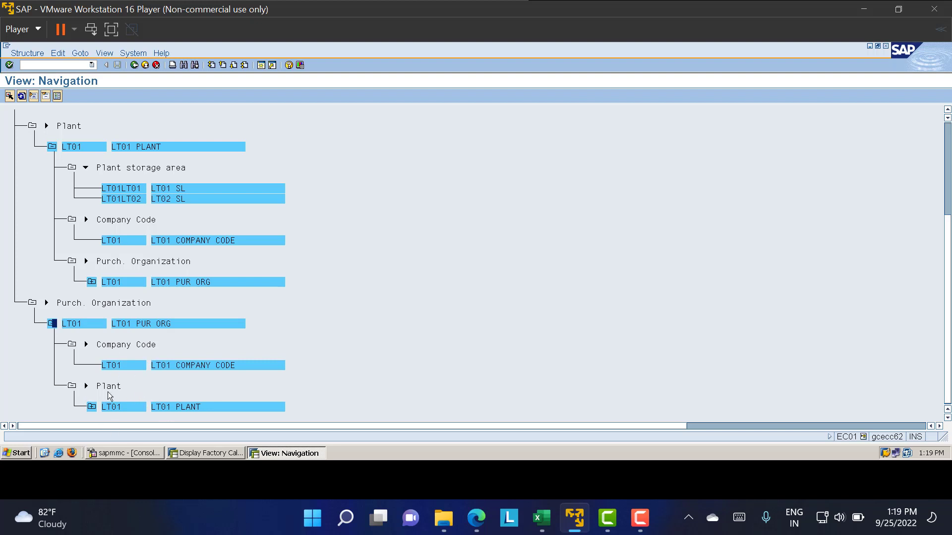
scroll(119, 345, "up", 4)
scroll(129, 337, "up", 3)
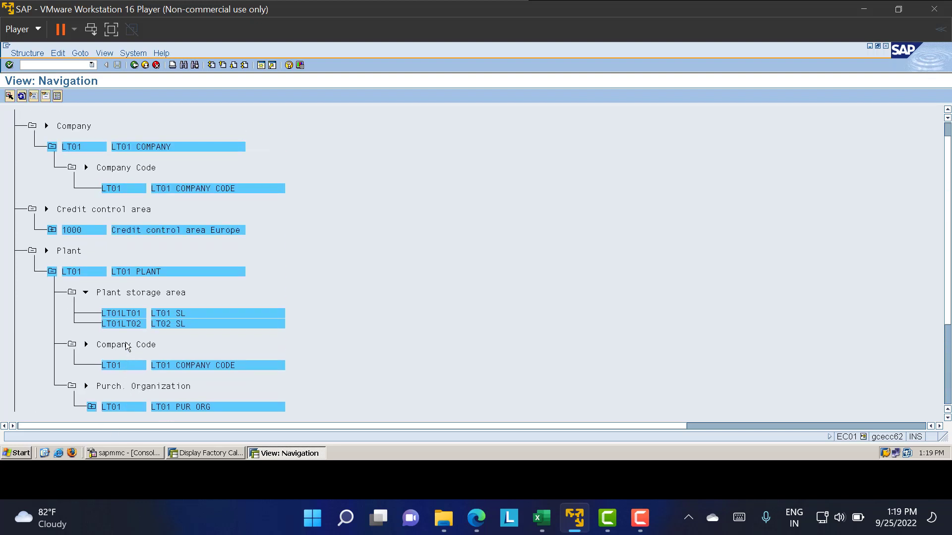
scroll(138, 325, "down", 2)
scroll(141, 326, "down", 1)
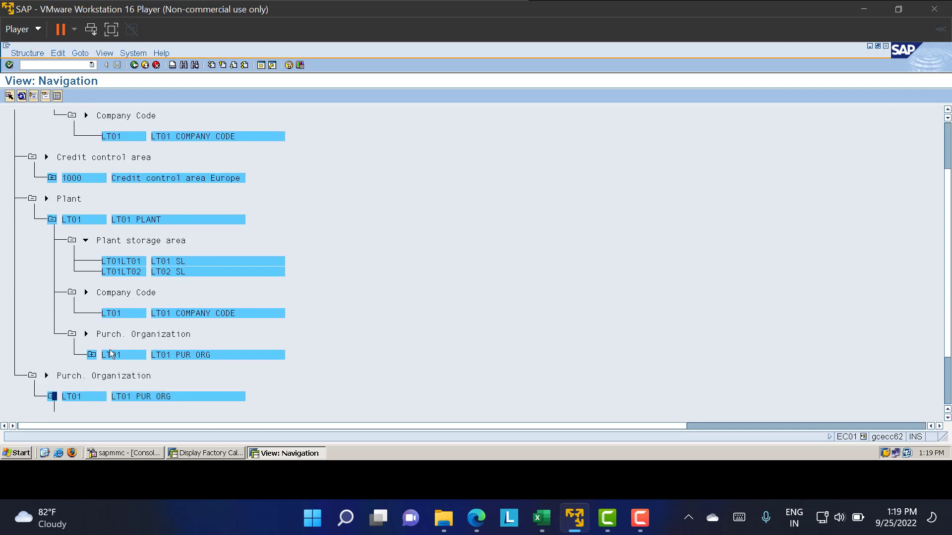
Collapse the purchasing organization, plant, credit control area and company branches of company code LT01
left_click(32, 375)
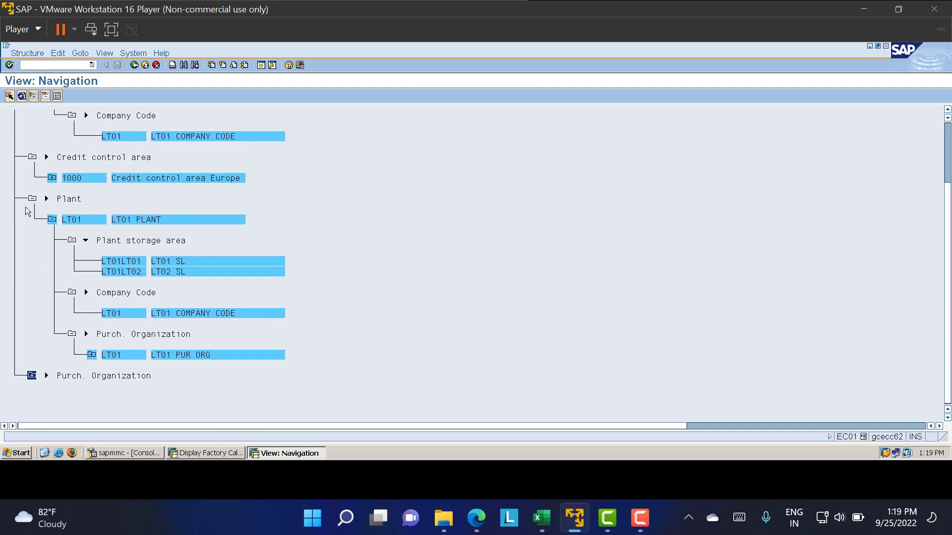
scroll(31, 218, "up", 1)
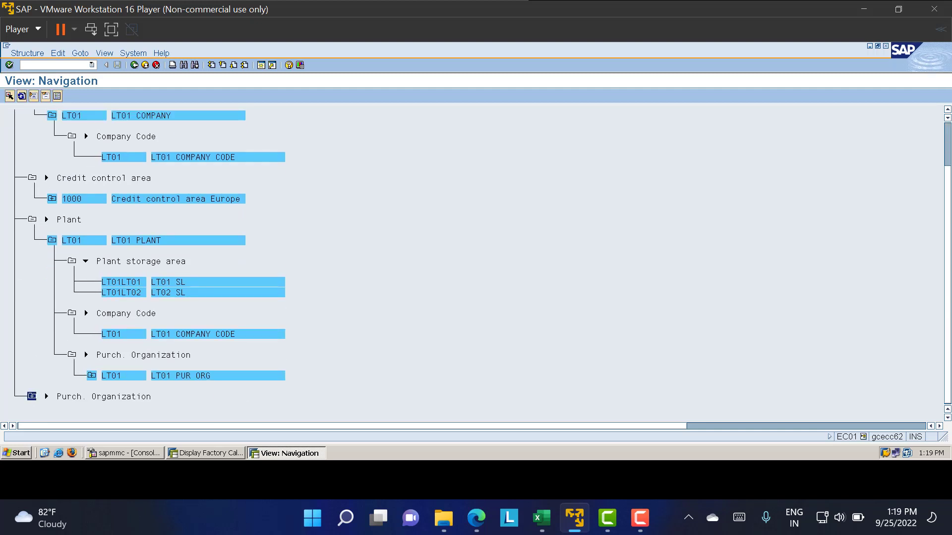
left_click(32, 220)
left_click(32, 178)
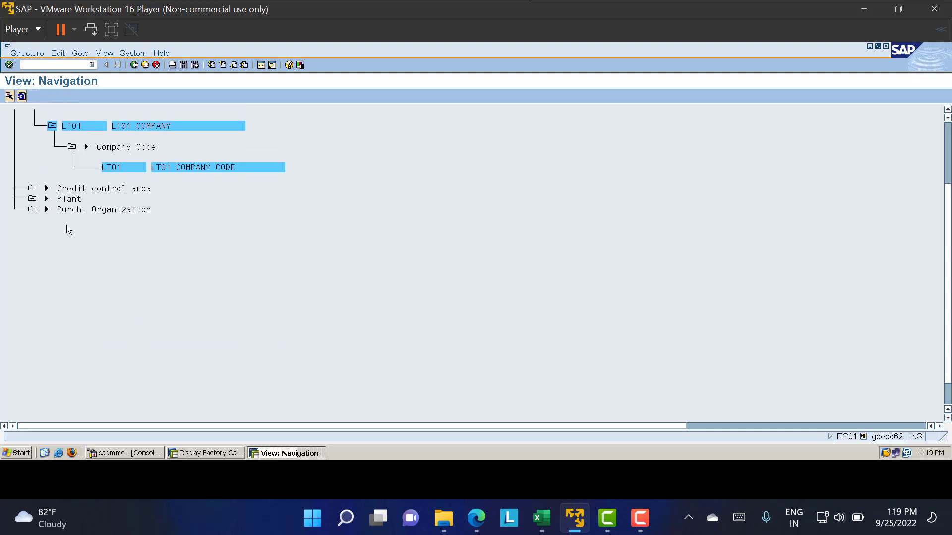
scroll(46, 203, "up", 2)
left_click(32, 138)
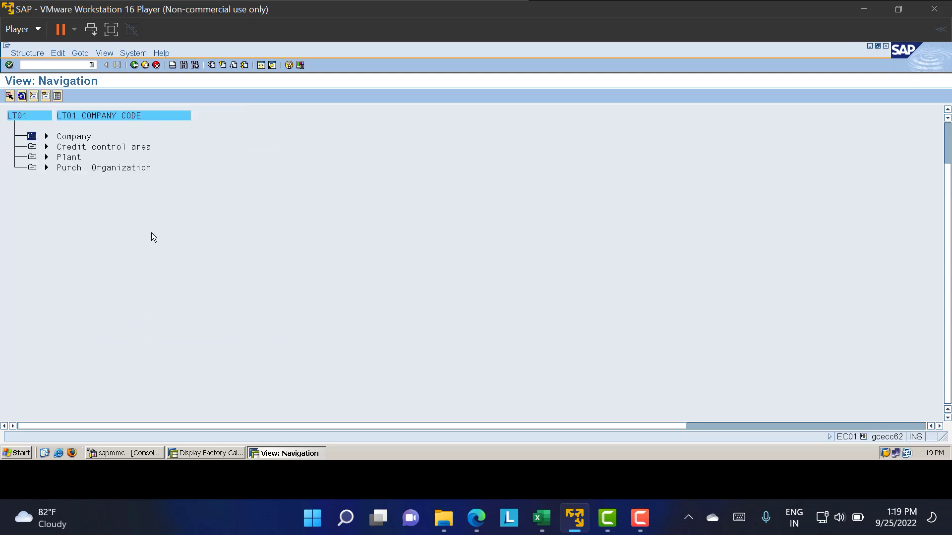